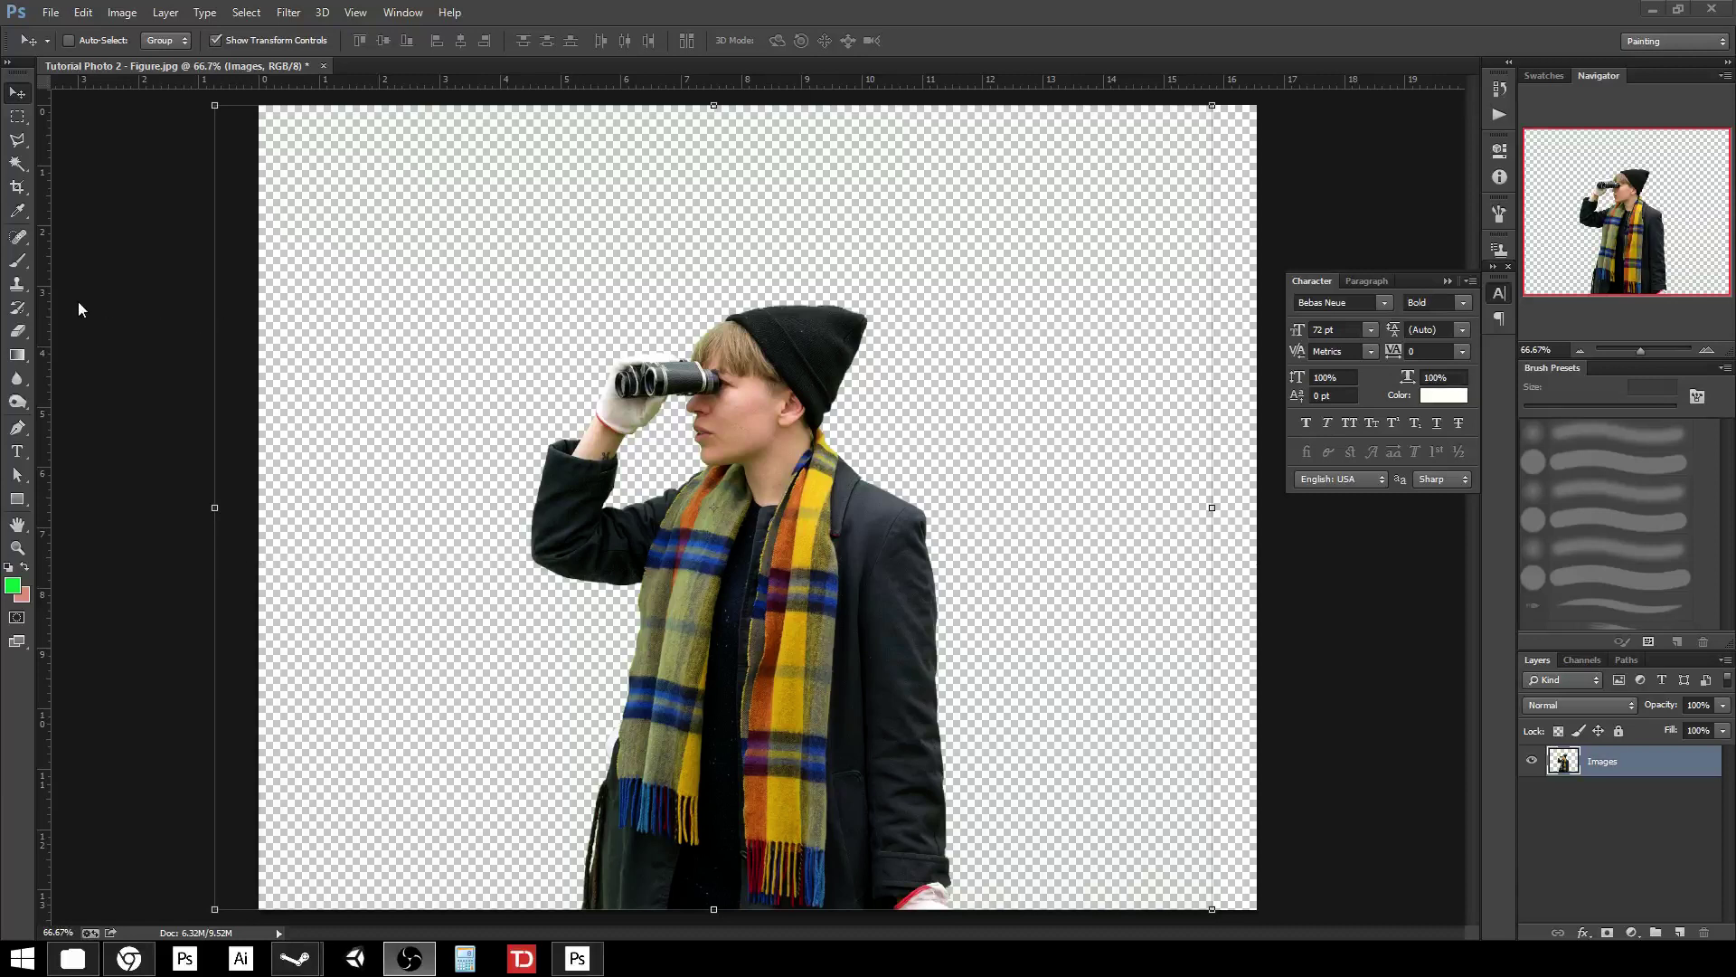
Step: Set up the Brush tool with an orange-red (dc4a09) foreground, 25 px size and hard round preset
{"action": "left_click", "coordinate": [31, 272]}
{"action": "left_click", "coordinate": [17, 261]}
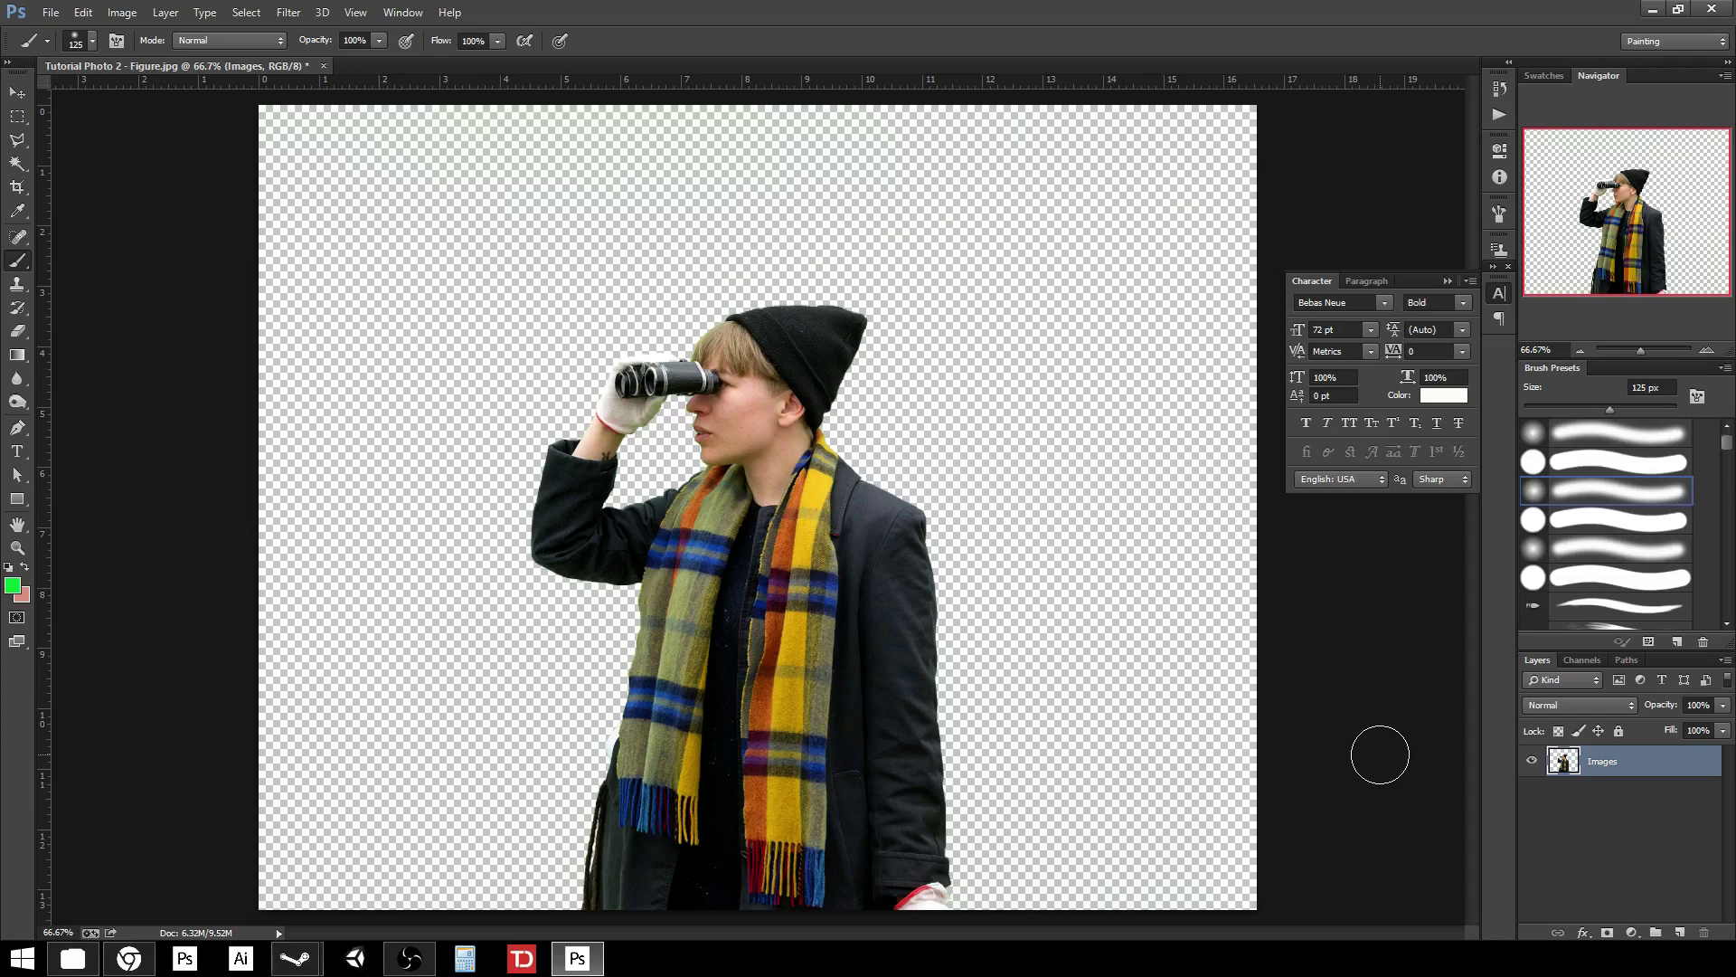
{"action": "left_click", "coordinate": [13, 585]}
{"action": "left_click_drag", "start_coordinate": [788, 542], "coordinate": [790, 568]}
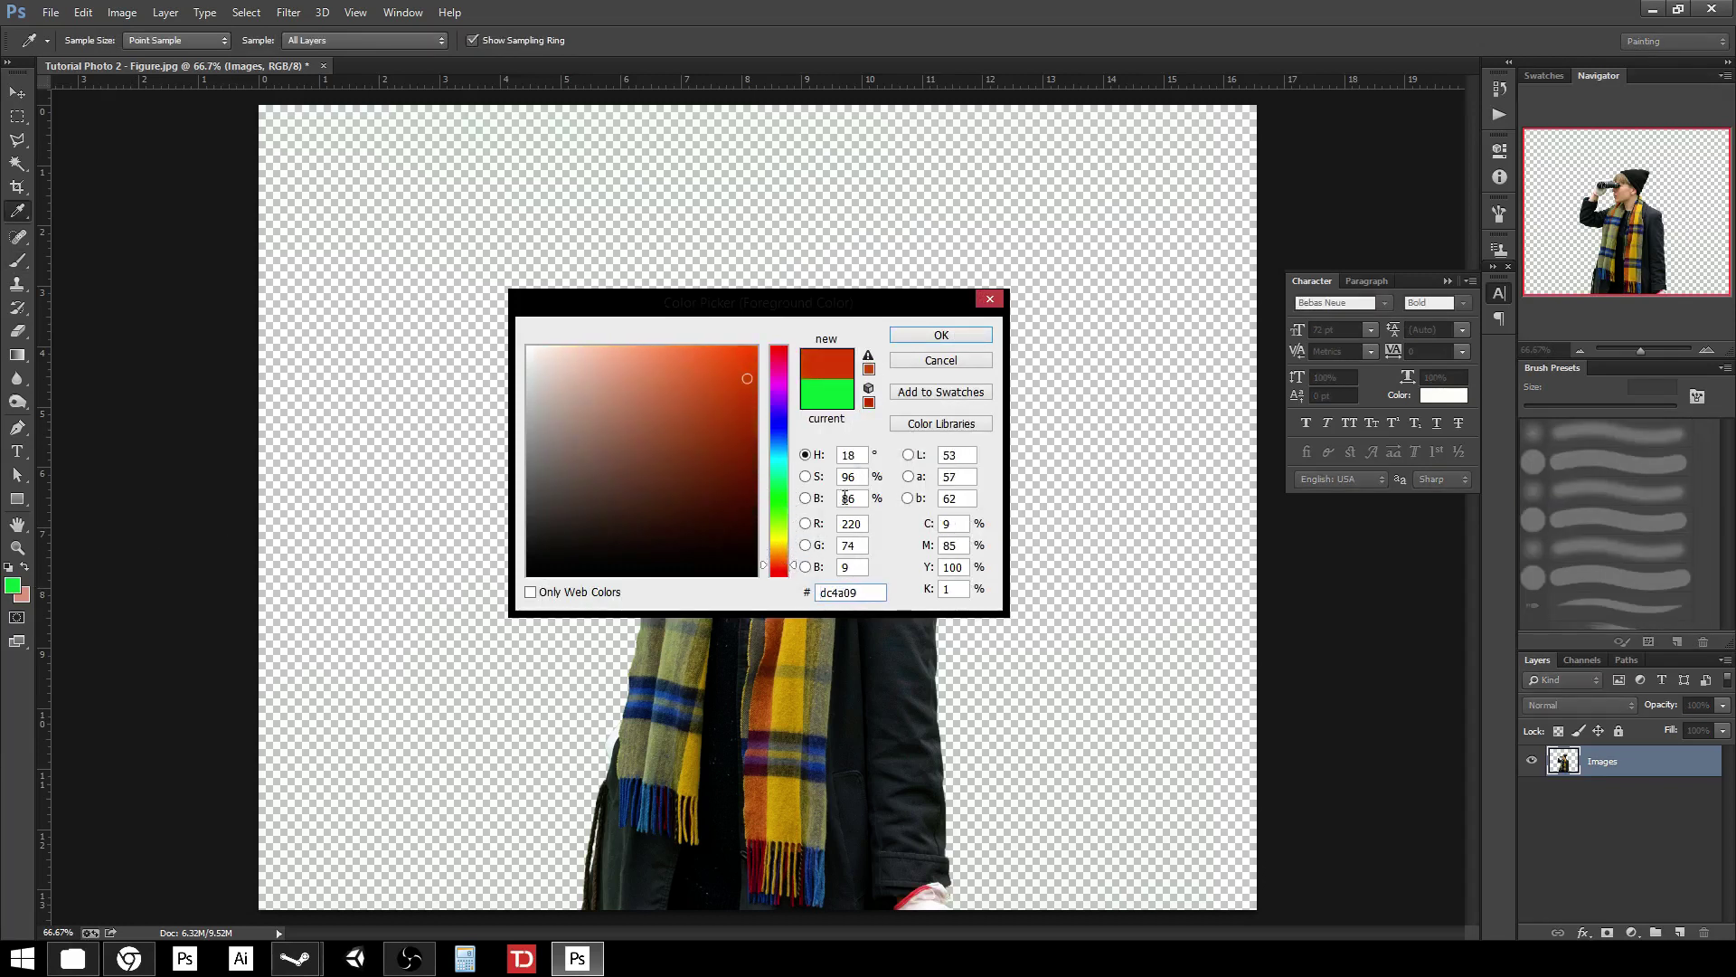
{"action": "left_click", "coordinate": [928, 339]}
{"action": "key", "text": "bracketleft"}
{"action": "key", "text": "bracketleft"}
{"action": "key", "text": "bracketleft"}
{"action": "key", "text": "bracketleft"}
{"action": "key", "text": "bracketleft"}
{"action": "key", "text": "bracketleft"}
{"action": "key", "text": "bracketleft"}
{"action": "key", "text": "bracketleft"}
{"action": "key", "text": "bracketleft"}
{"action": "key", "text": "bracketleft"}
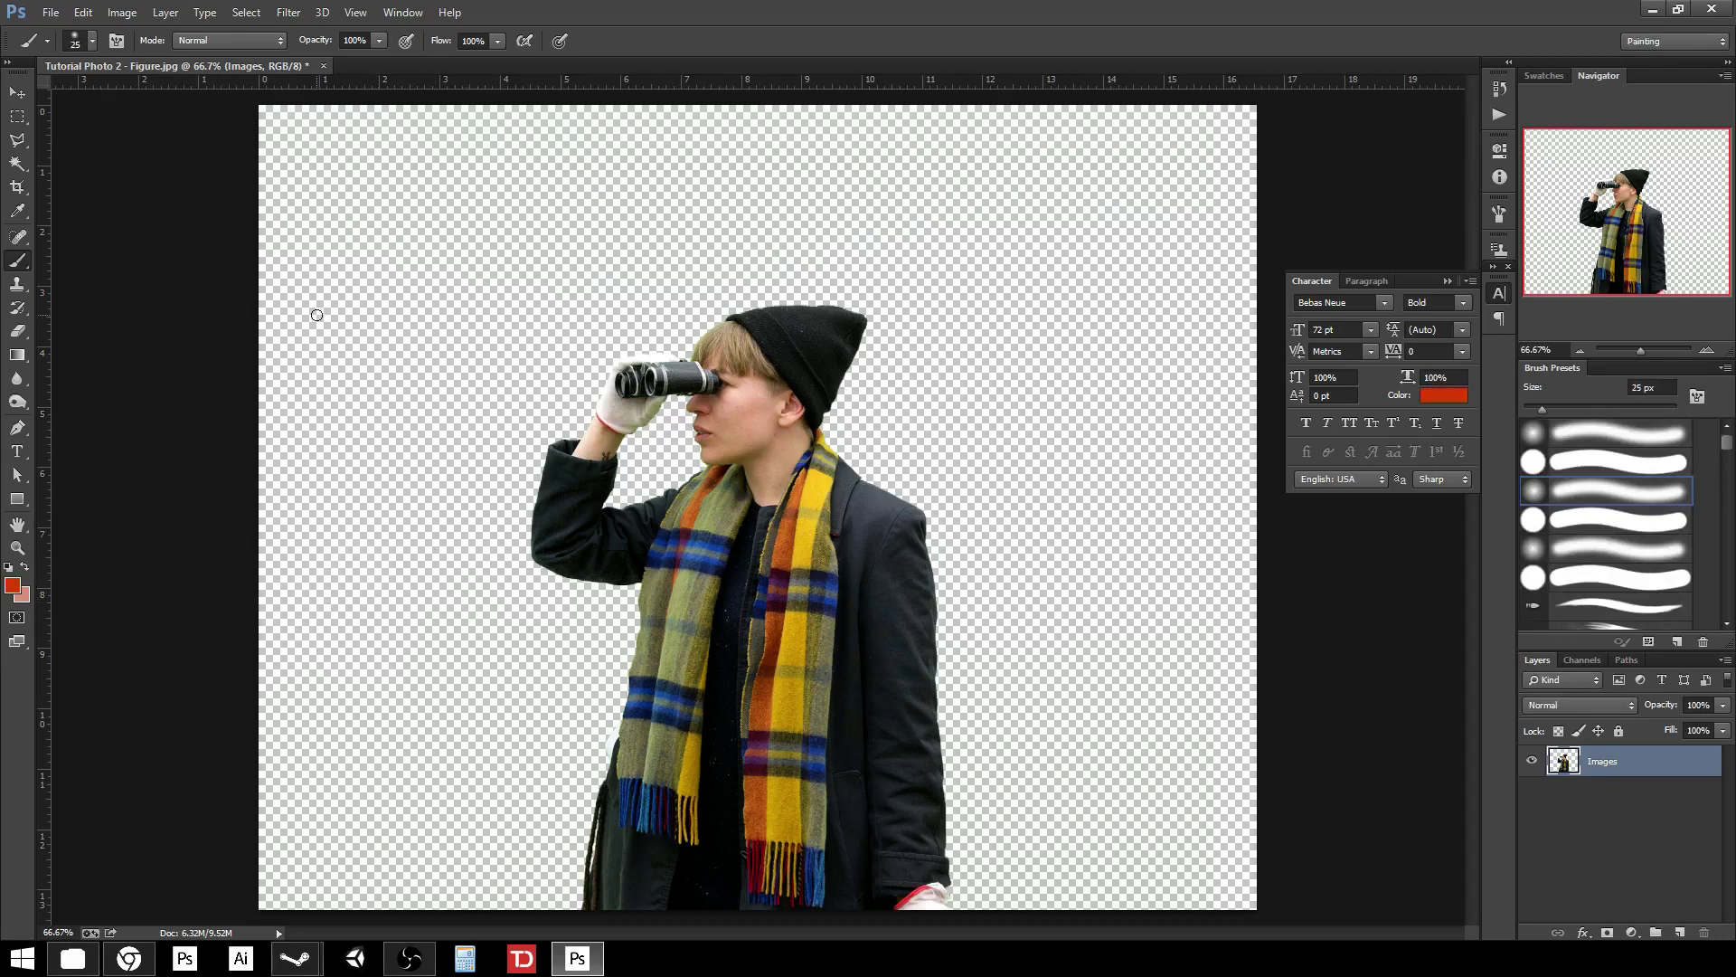
{"action": "left_click", "coordinate": [92, 41]}
{"action": "left_click", "coordinate": [126, 181]}
{"action": "left_click", "coordinate": [103, 52]}
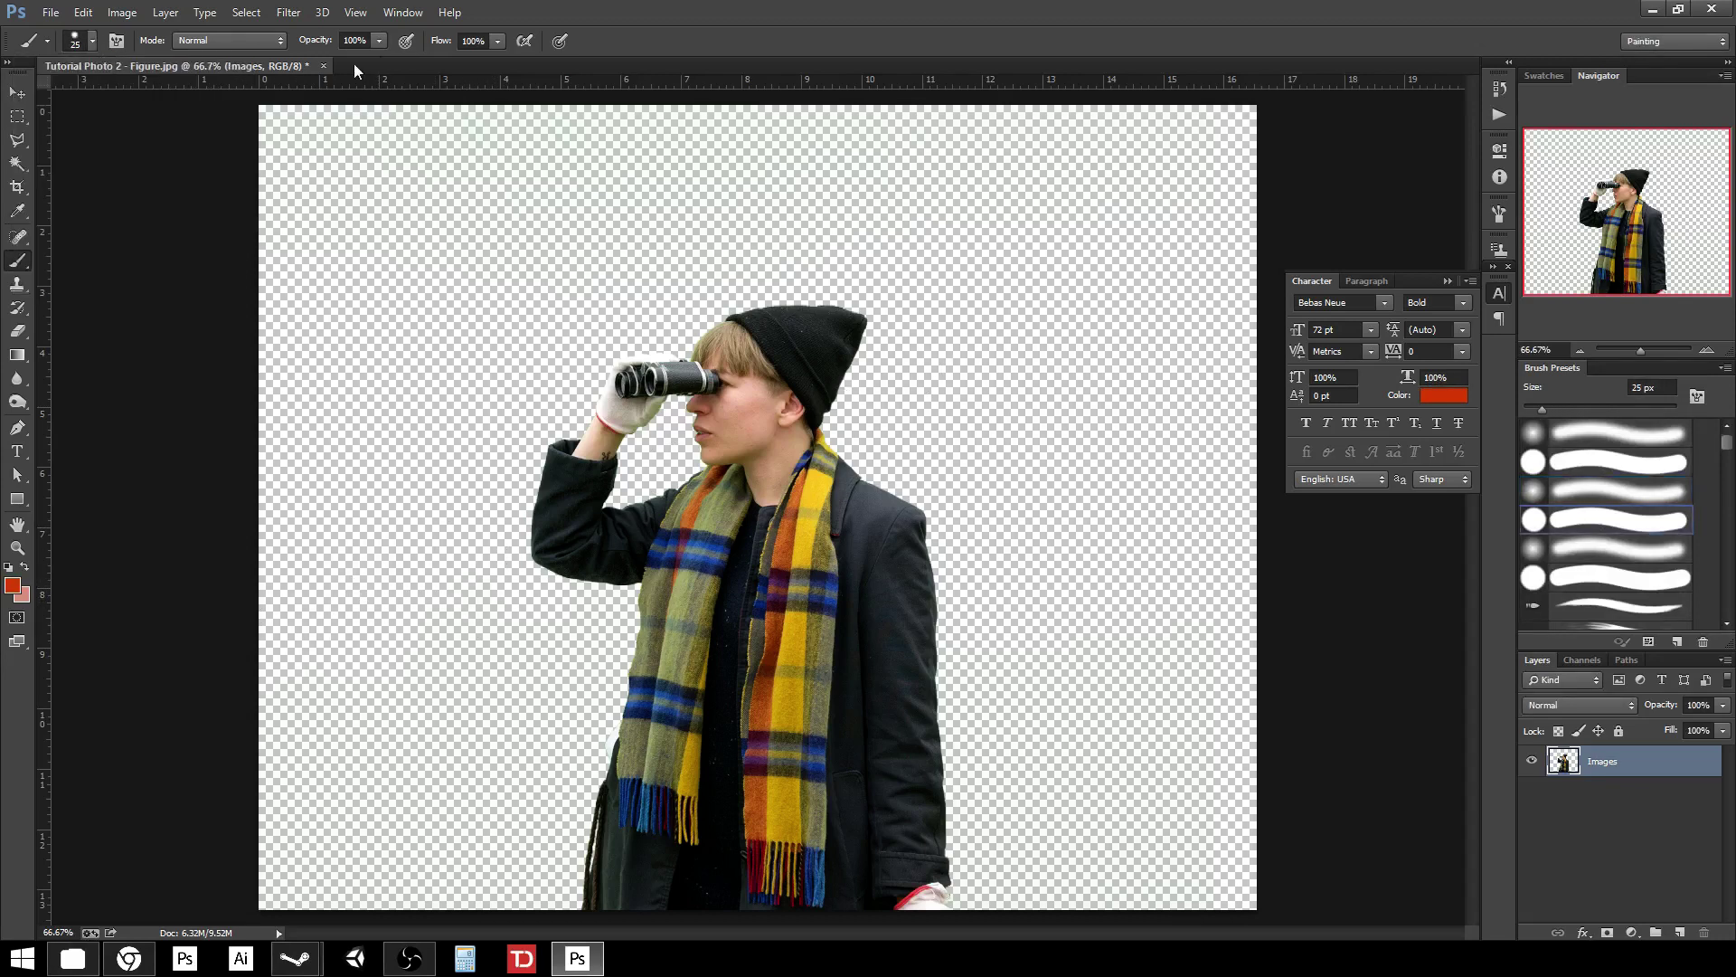
{"action": "scroll", "coordinate": [762, 488], "scroll_direction": "up", "scroll_amount": 5}
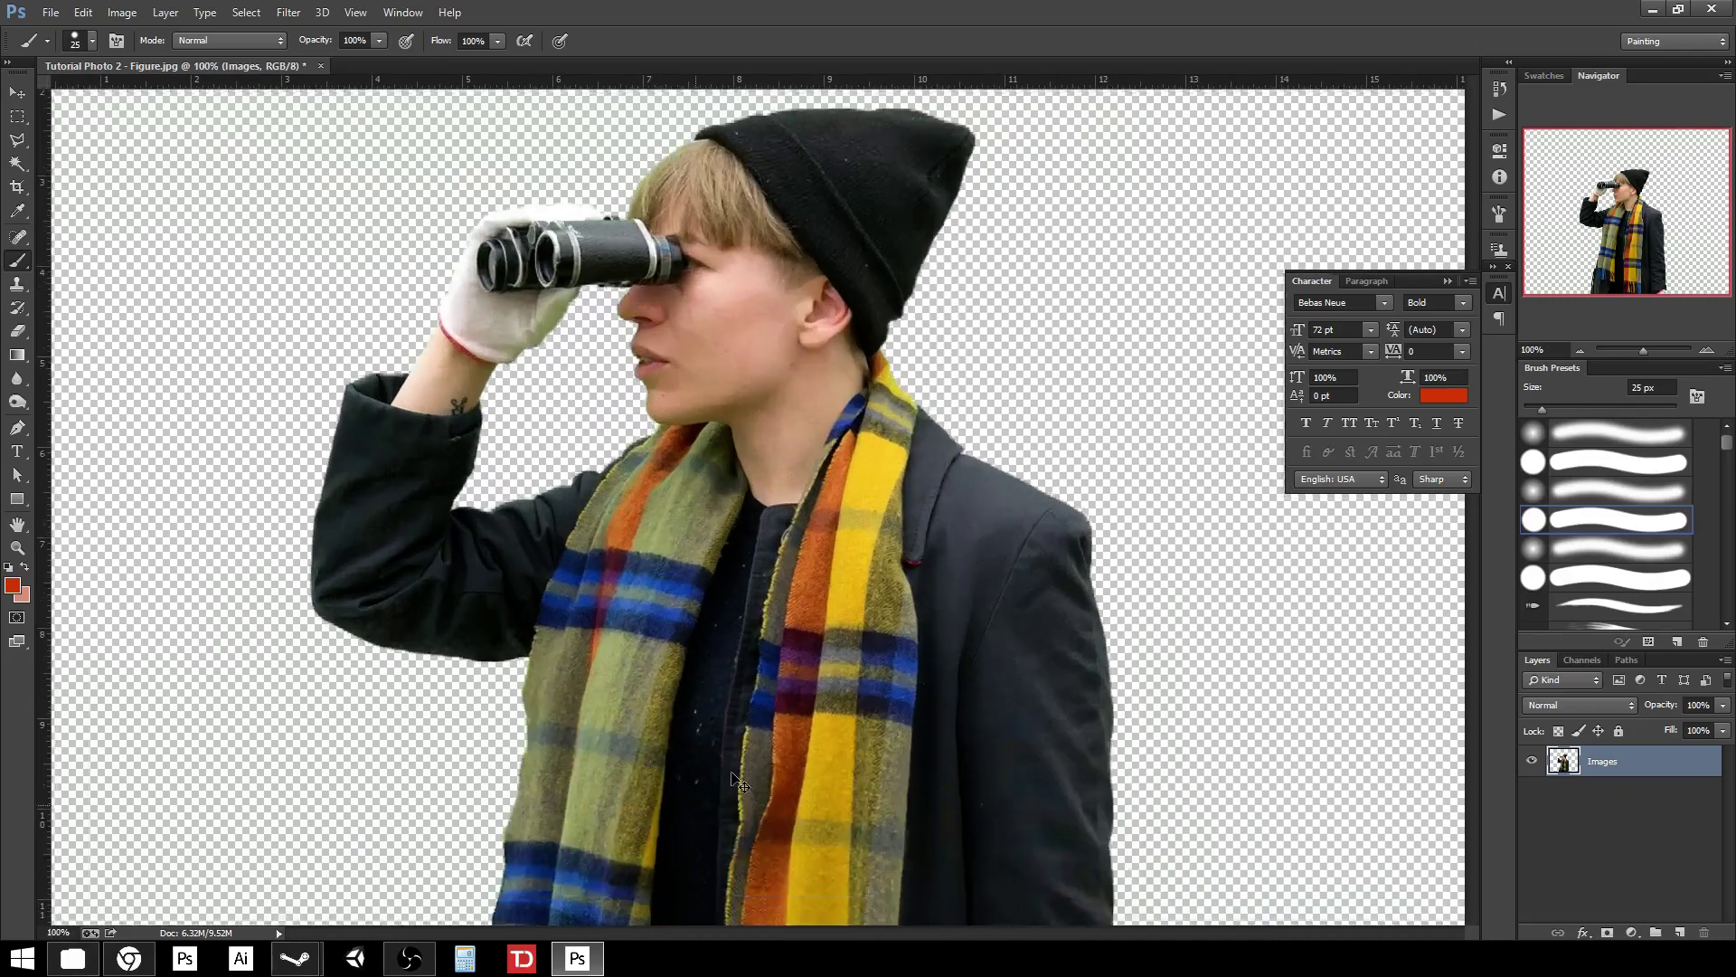
{"action": "left_click_drag", "start_coordinate": [710, 514], "coordinate": [551, 767]}
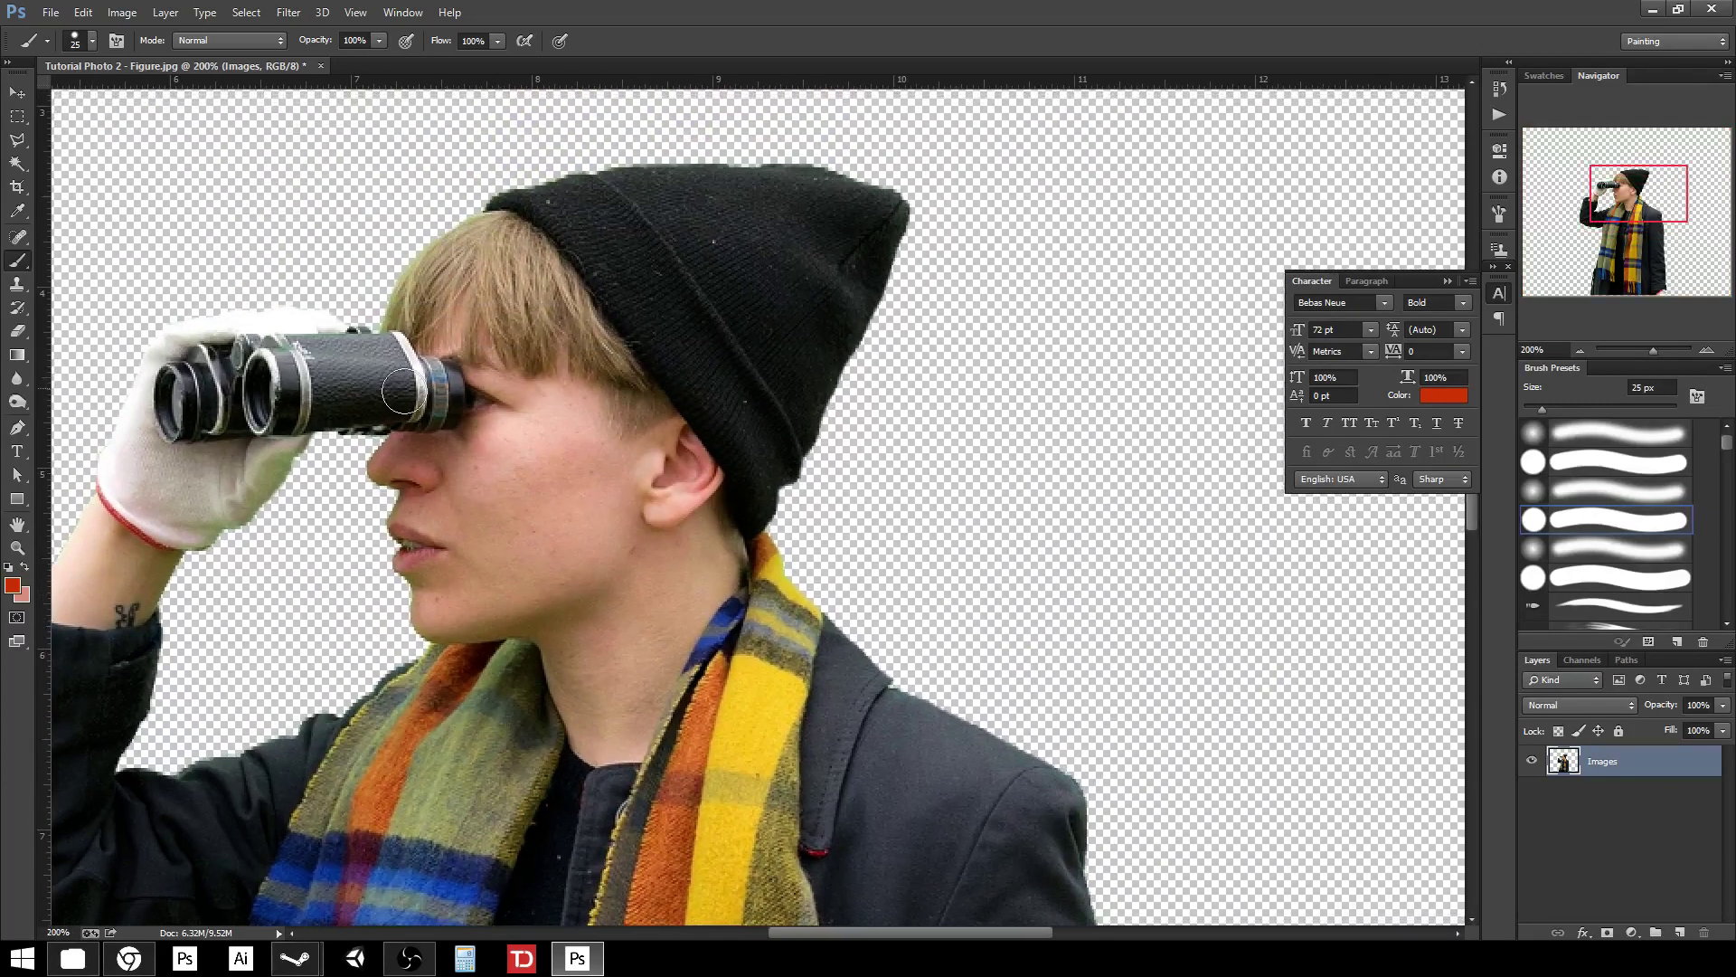
{"action": "left_click", "coordinate": [384, 464]}
{"action": "mouse_move", "coordinate": [387, 464]}
{"action": "left_mouse_down"}
{"action": "mouse_move", "coordinate": [450, 418]}
{"action": "mouse_move", "coordinate": [288, 398]}
{"action": "mouse_move", "coordinate": [560, 377]}
{"action": "mouse_move", "coordinate": [581, 396]}
{"action": "mouse_move", "coordinate": [539, 420]}
{"action": "mouse_move", "coordinate": [543, 454]}
{"action": "mouse_move", "coordinate": [626, 459]}
{"action": "mouse_move", "coordinate": [611, 353]}
{"action": "mouse_move", "coordinate": [573, 311]}
{"action": "mouse_move", "coordinate": [457, 298]}
{"action": "mouse_move", "coordinate": [395, 351]}
{"action": "mouse_move", "coordinate": [446, 264]}
{"action": "mouse_move", "coordinate": [585, 290]}
{"action": "left_mouse_up"}
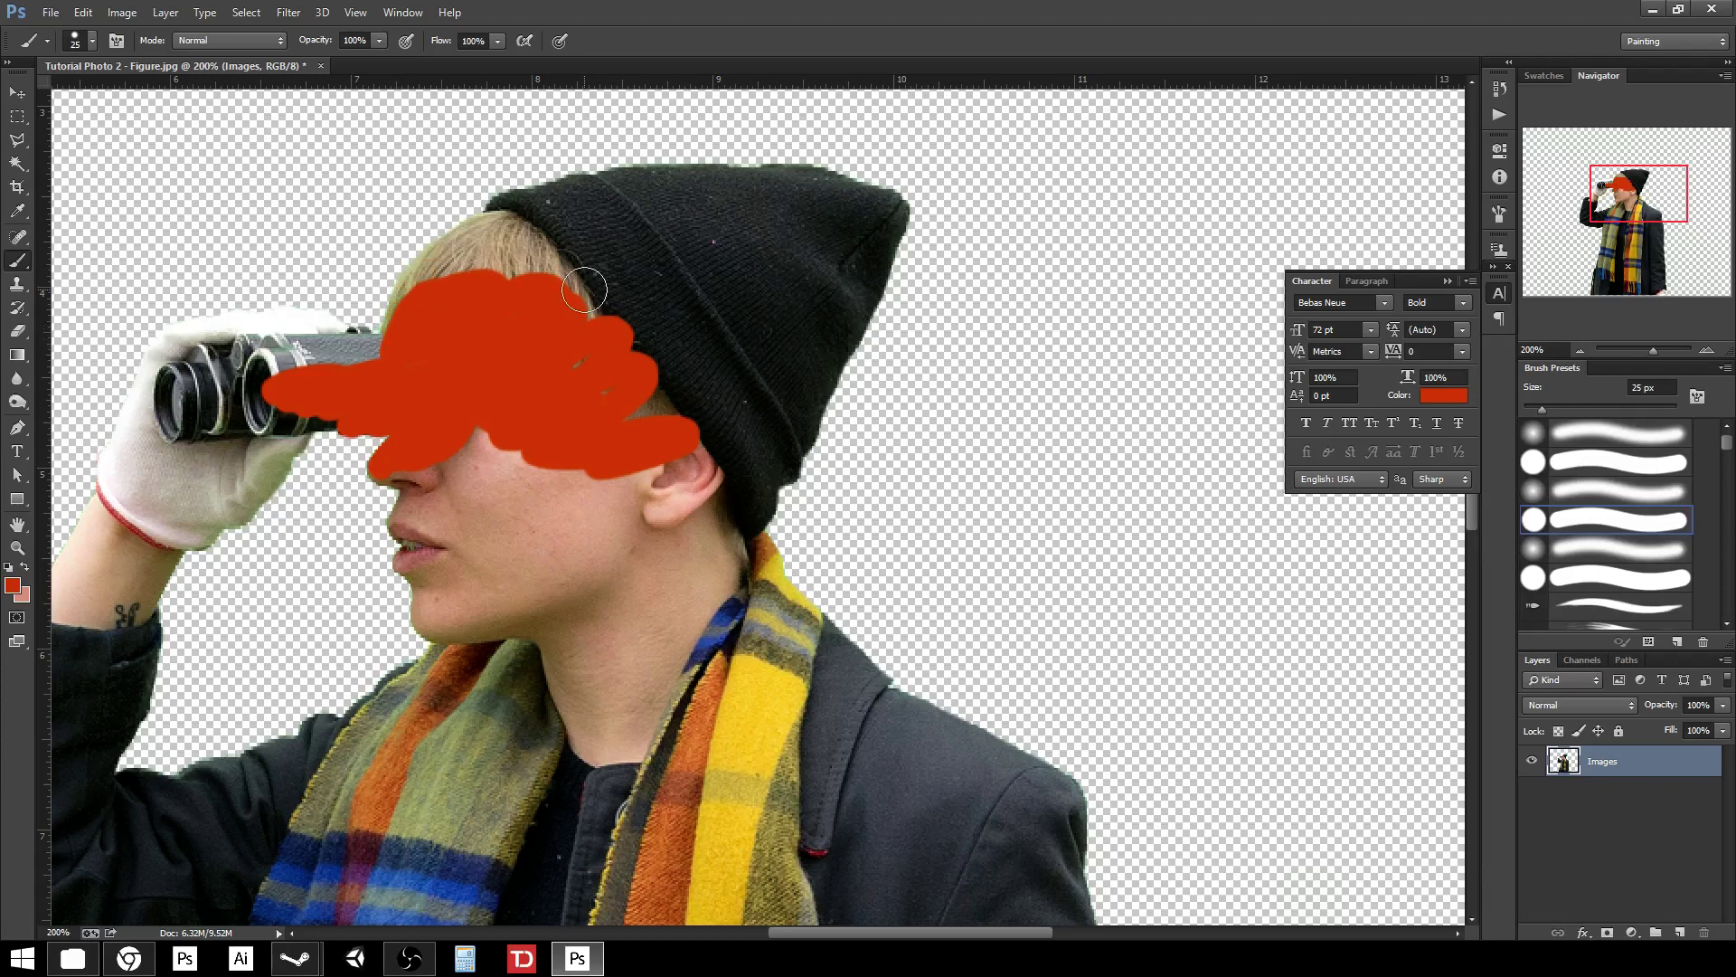
{"action": "key", "text": "ctrl+z"}
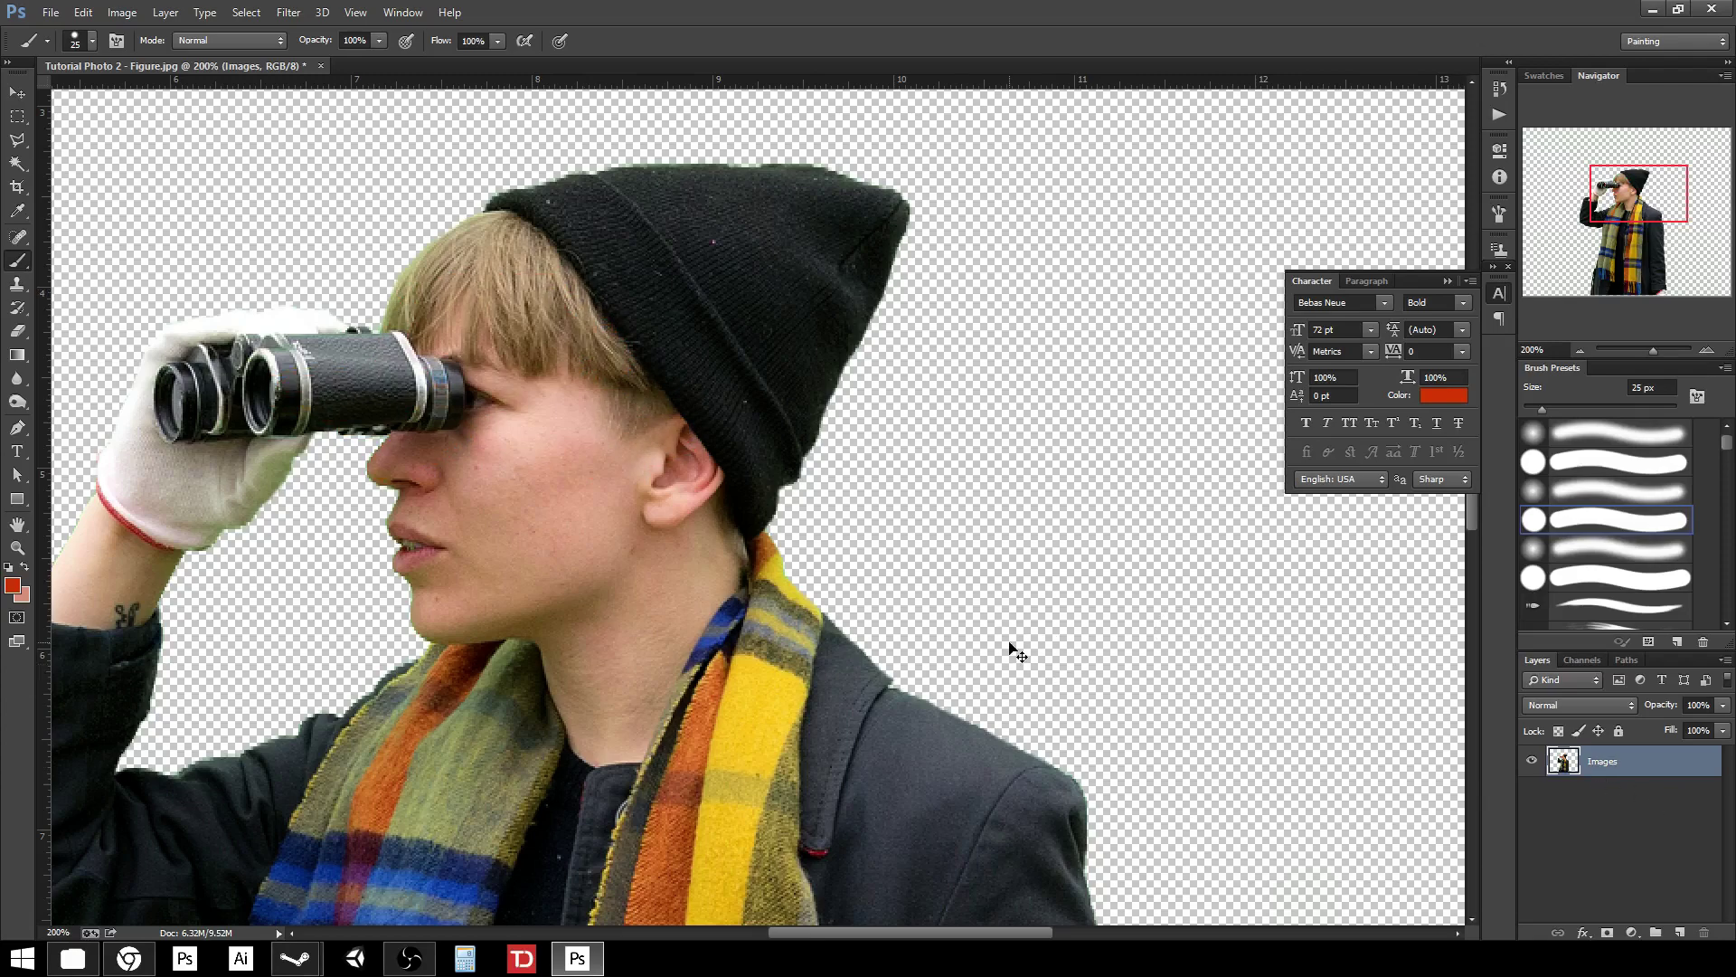
{"action": "key", "text": "ctrl+minus"}
{"action": "key", "text": "ctrl+minus"}
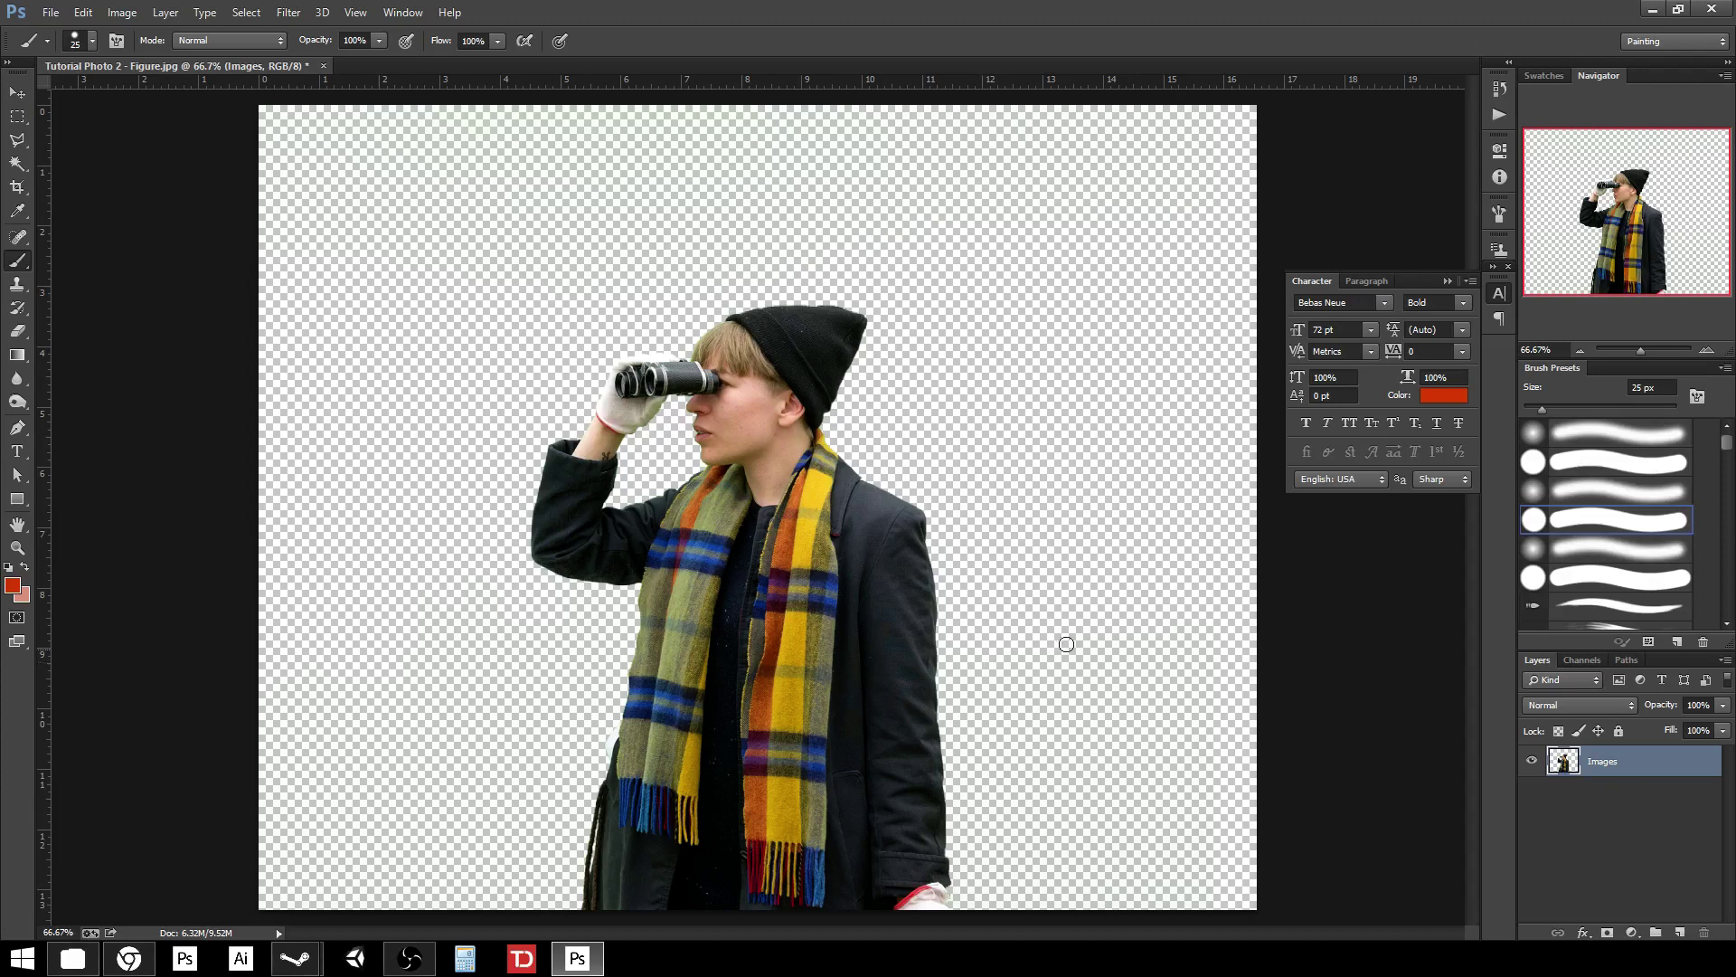
{"action": "key", "text": "ctrl+plus"}
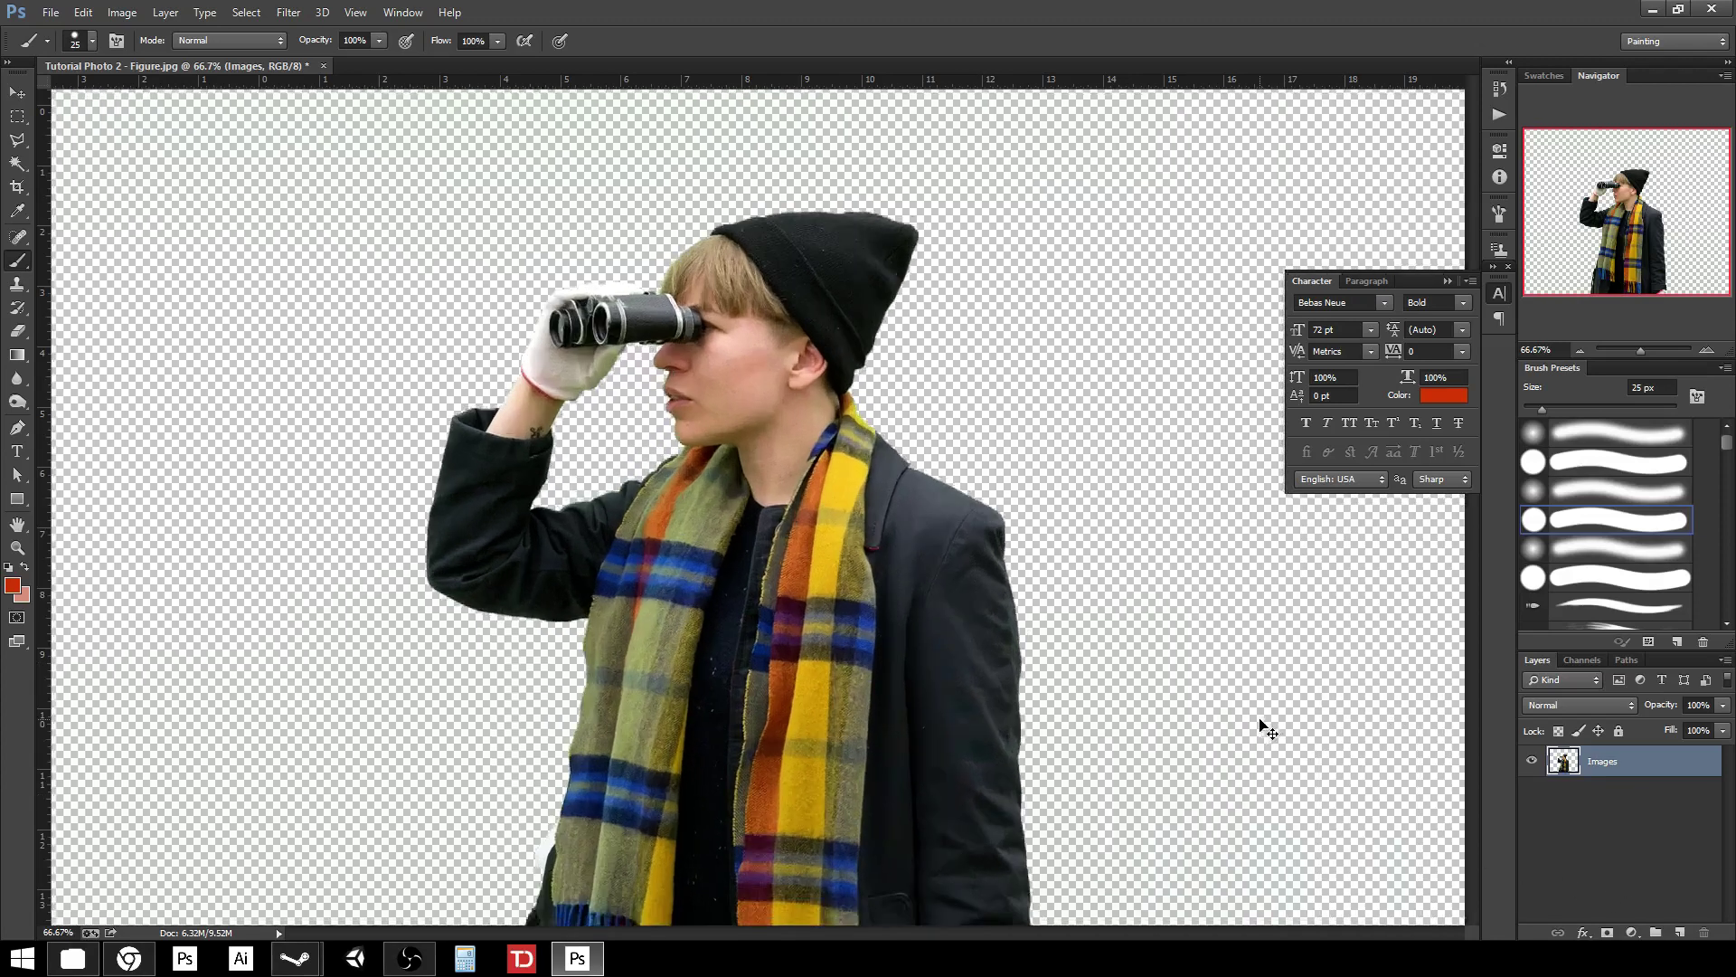
{"action": "key", "text": "ctrl+plus"}
{"action": "key", "text": "ctrl+minus"}
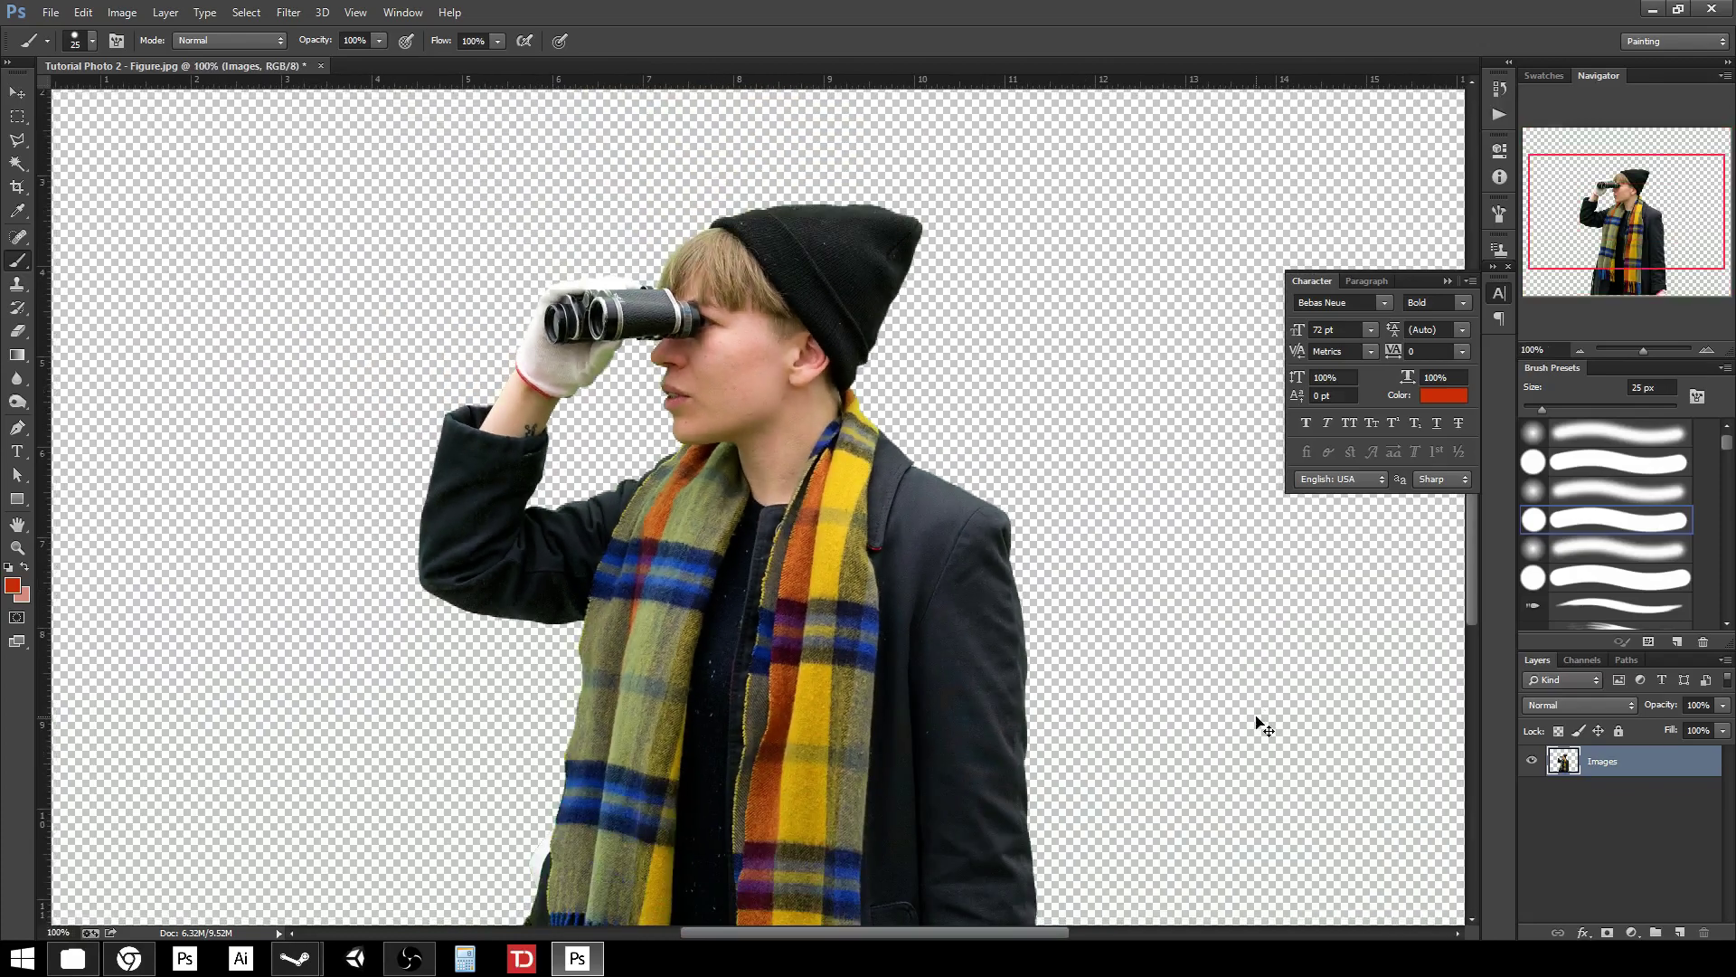
{"action": "key", "text": "ctrl+minus"}
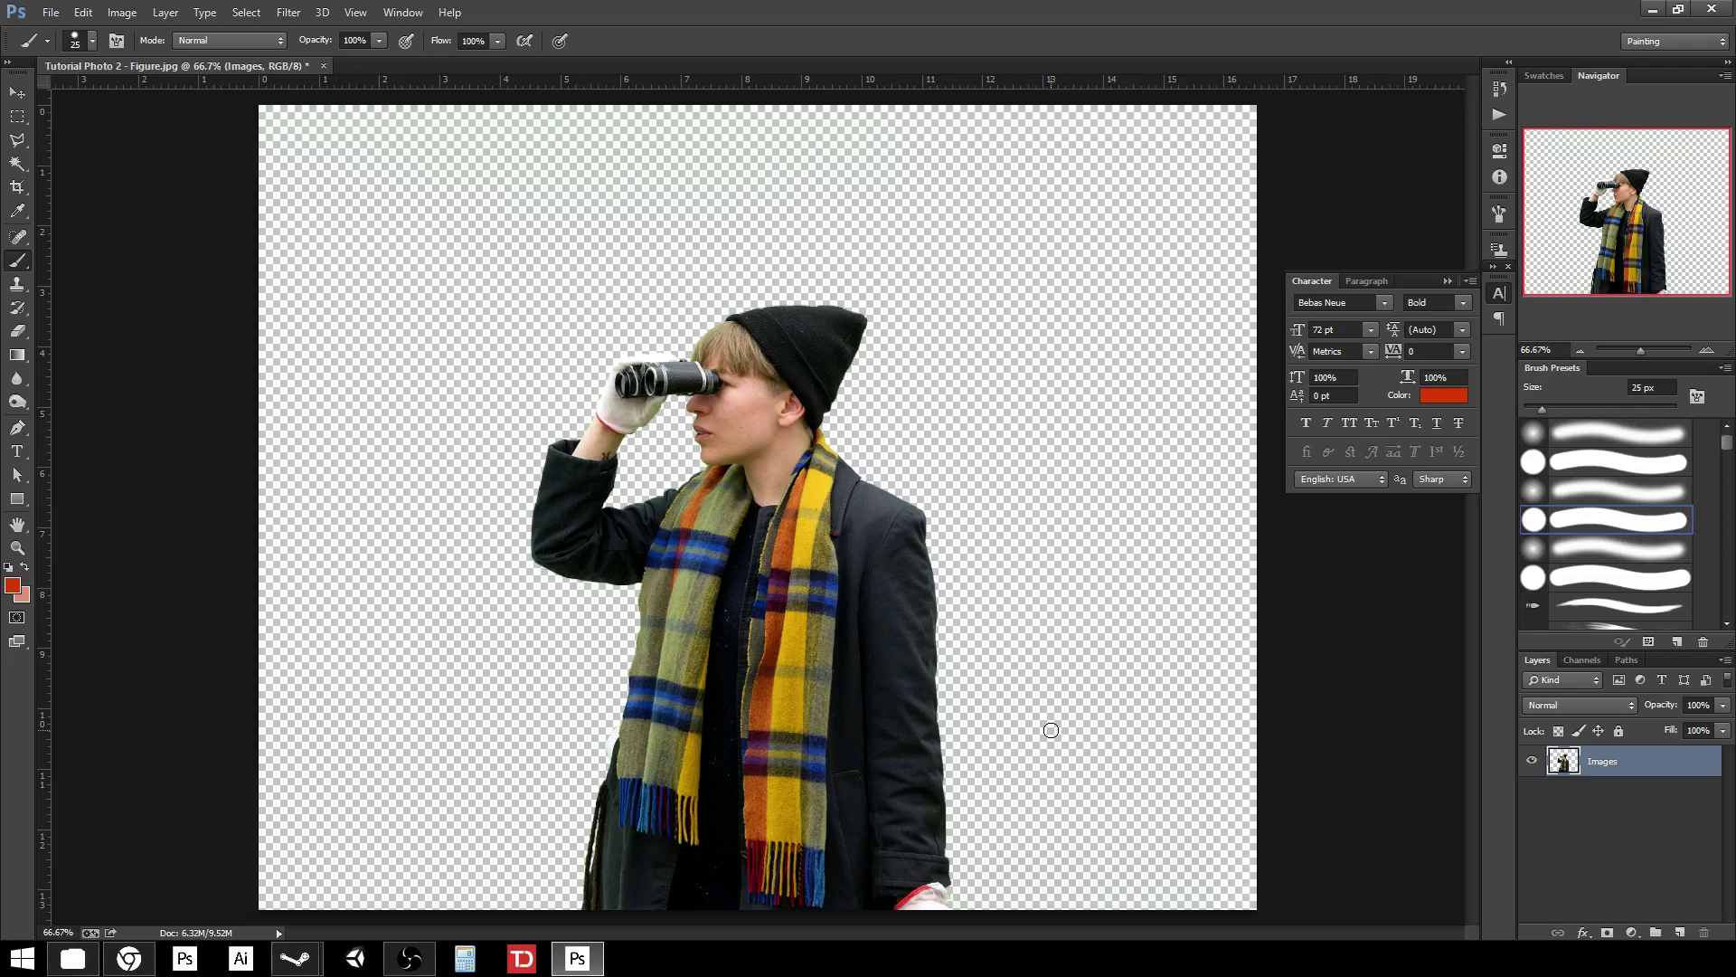
{"action": "mouse_move", "coordinate": [759, 610]}
{"action": "left_mouse_down"}
{"action": "mouse_move", "coordinate": [852, 606]}
{"action": "mouse_move", "coordinate": [750, 680]}
{"action": "mouse_move", "coordinate": [732, 751]}
{"action": "left_mouse_up"}
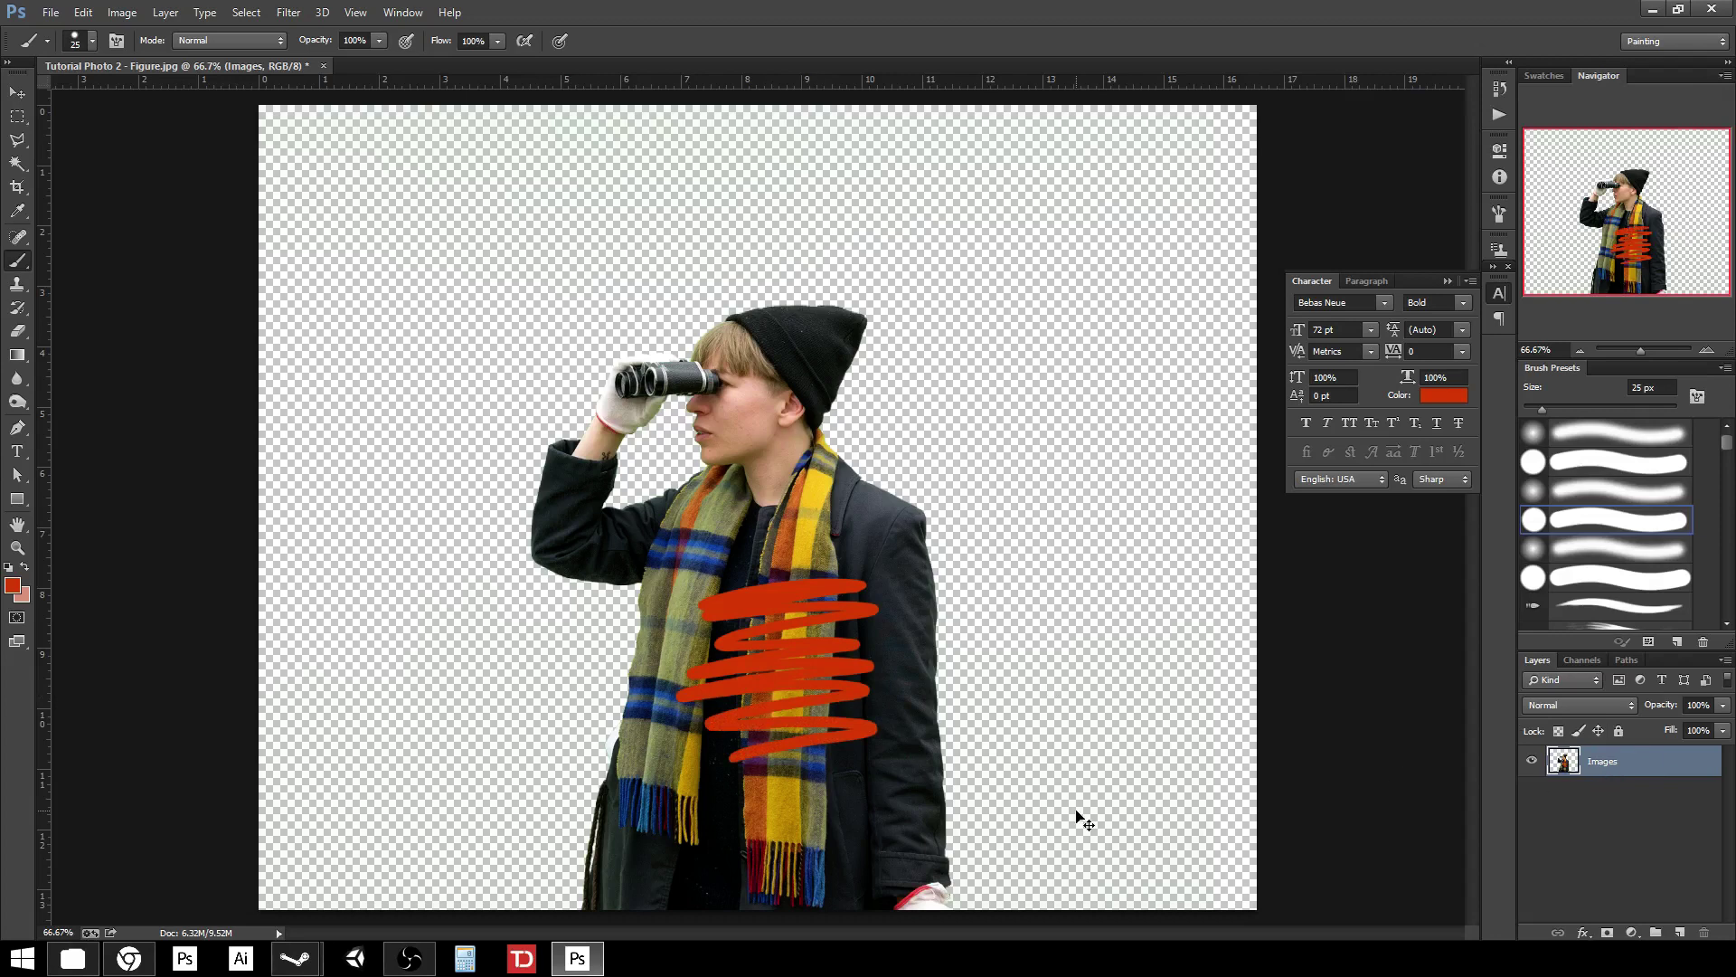
{"action": "key", "text": "ctrl+z"}
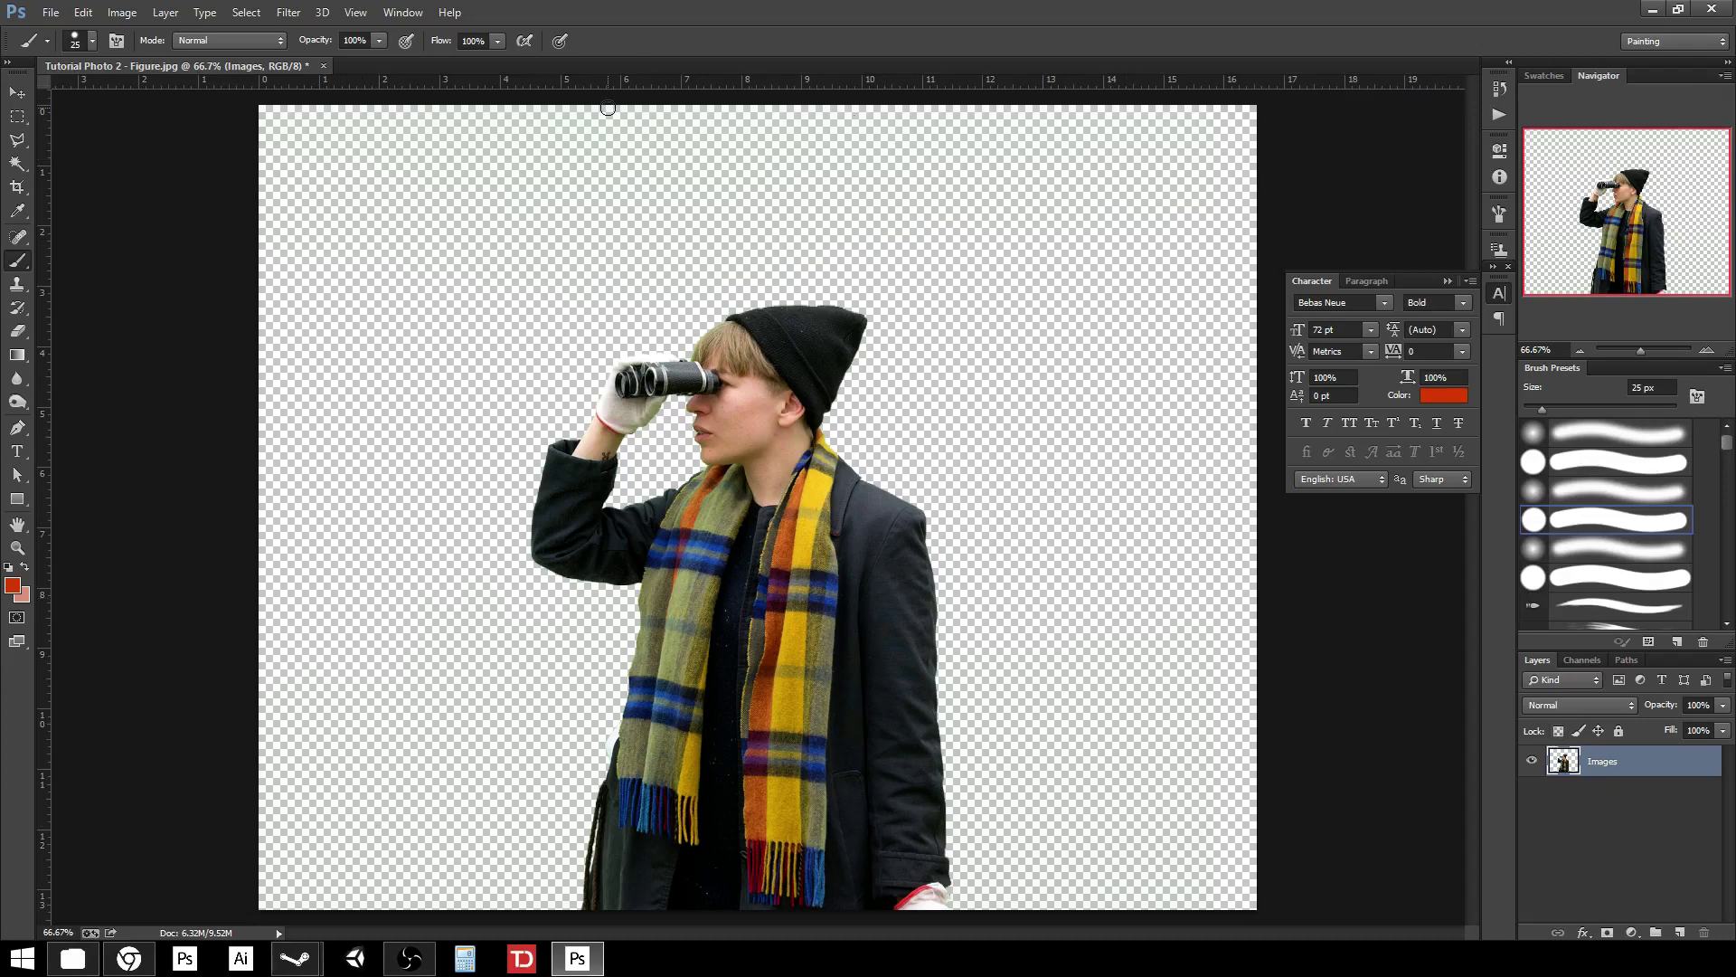
Step: Lock the Images layer's transparent pixels and paint the whole figure red with a 150 px brush
{"action": "left_click", "coordinate": [1558, 730]}
{"action": "key", "text": "bracketright"}
{"action": "key", "text": "bracketright"}
{"action": "key", "text": "bracketright"}
{"action": "key", "text": "bracketright"}
{"action": "key", "text": "bracketright"}
{"action": "key", "text": "bracketright"}
{"action": "key", "text": "bracketright"}
{"action": "key", "text": "bracketright"}
{"action": "key", "text": "bracketright"}
{"action": "key", "text": "bracketright"}
{"action": "mouse_move", "coordinate": [417, 591]}
{"action": "left_mouse_down"}
{"action": "mouse_move", "coordinate": [1229, 497]}
{"action": "mouse_move", "coordinate": [950, 579]}
{"action": "mouse_move", "coordinate": [581, 586]}
{"action": "mouse_move", "coordinate": [894, 431]}
{"action": "mouse_move", "coordinate": [888, 310]}
{"action": "mouse_move", "coordinate": [678, 452]}
{"action": "left_mouse_up"}
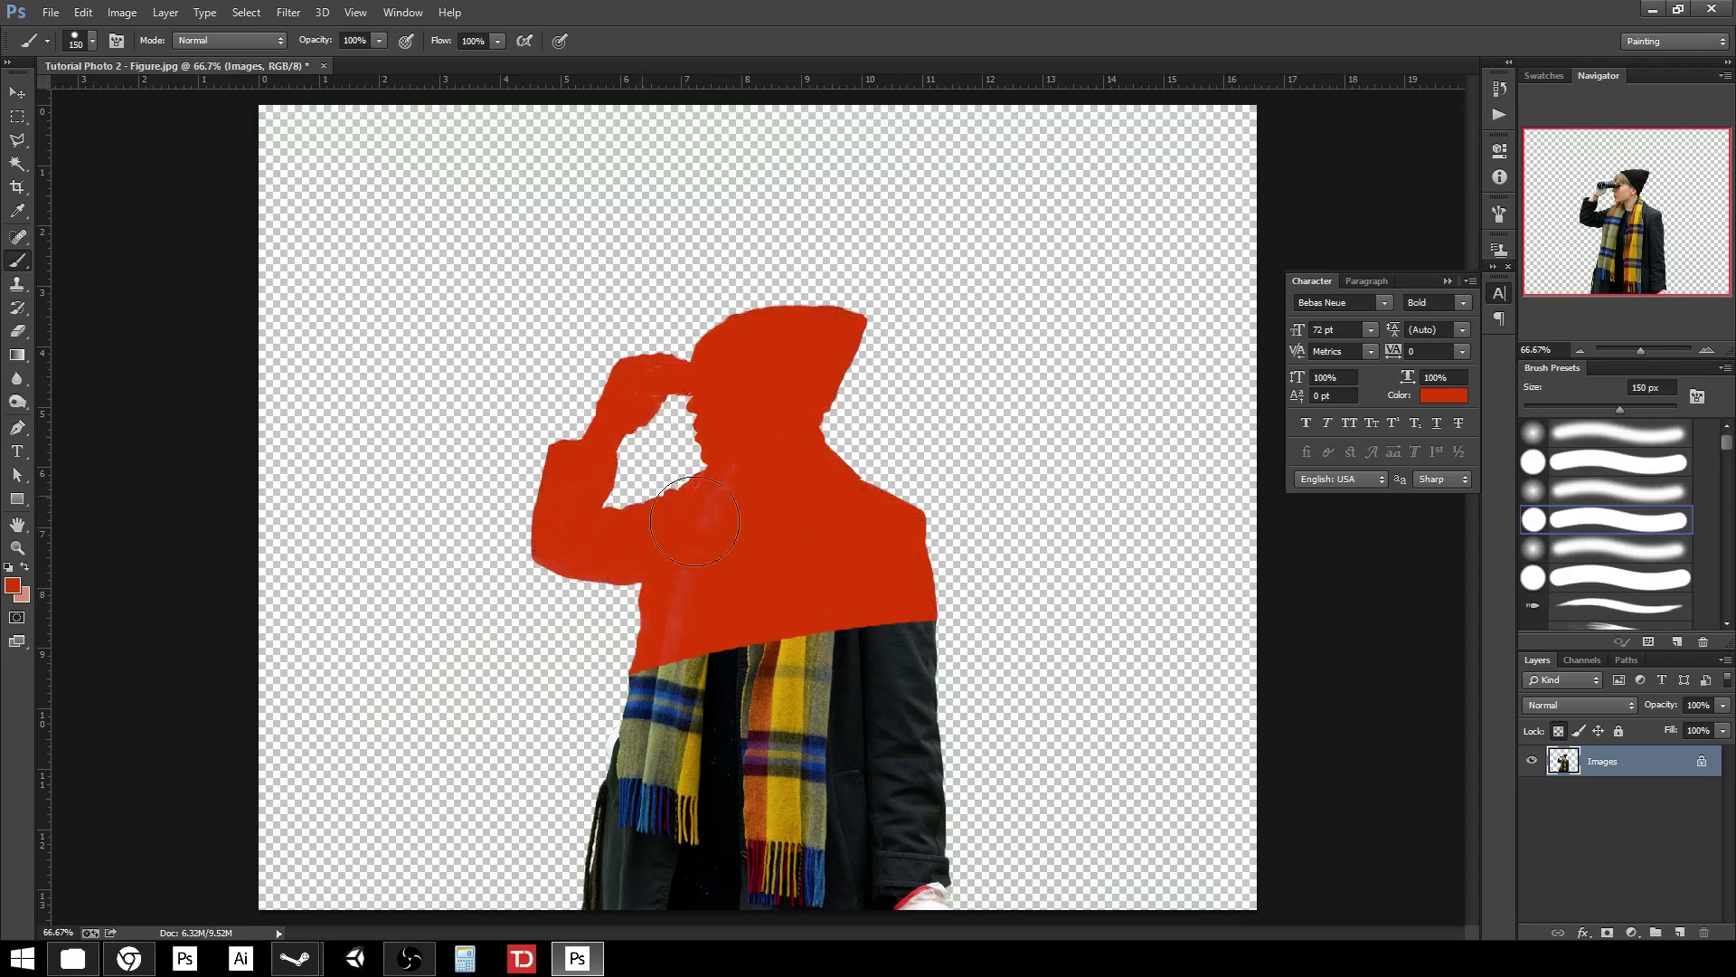
{"action": "mouse_move", "coordinate": [720, 631]}
{"action": "left_mouse_down"}
{"action": "mouse_move", "coordinate": [746, 660]}
{"action": "mouse_move", "coordinate": [741, 718]}
{"action": "mouse_move", "coordinate": [623, 791]}
{"action": "mouse_move", "coordinate": [794, 765]}
{"action": "mouse_move", "coordinate": [880, 777]}
{"action": "mouse_move", "coordinate": [953, 797]}
{"action": "mouse_move", "coordinate": [986, 891]}
{"action": "mouse_move", "coordinate": [720, 766]}
{"action": "left_mouse_up"}
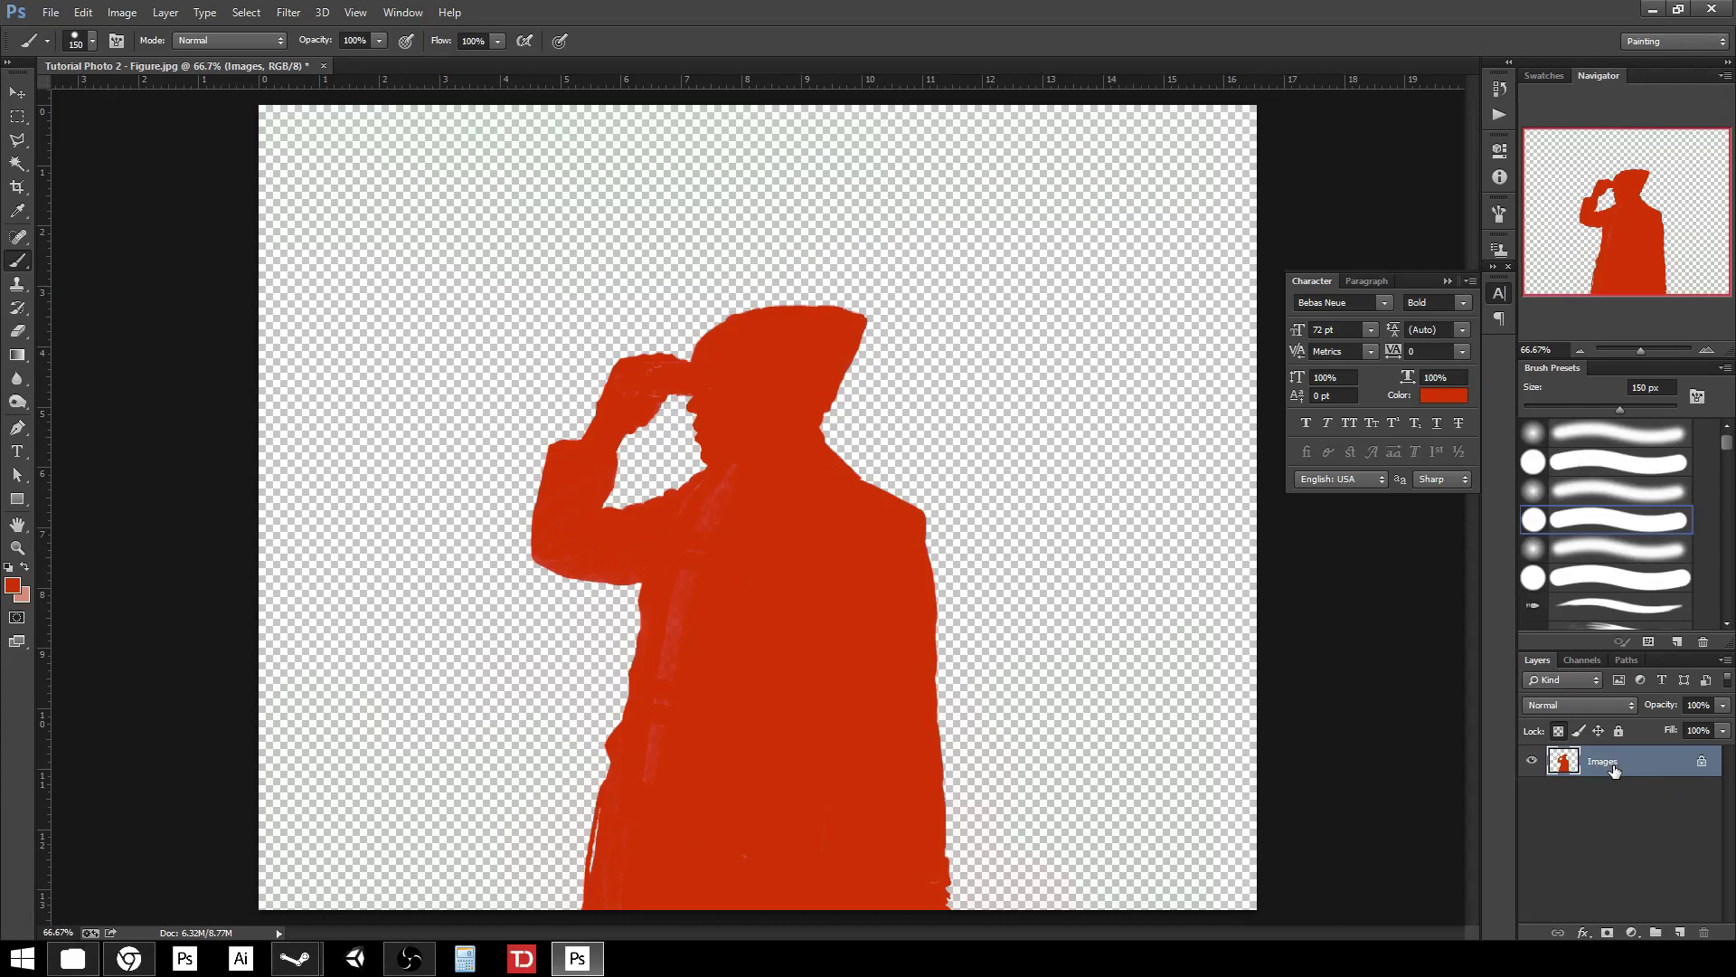
Step: Undo the red fill, set the brush to 60 px, unlock transparent pixels and add Layer 1
{"action": "key", "text": "ctrl+z"}
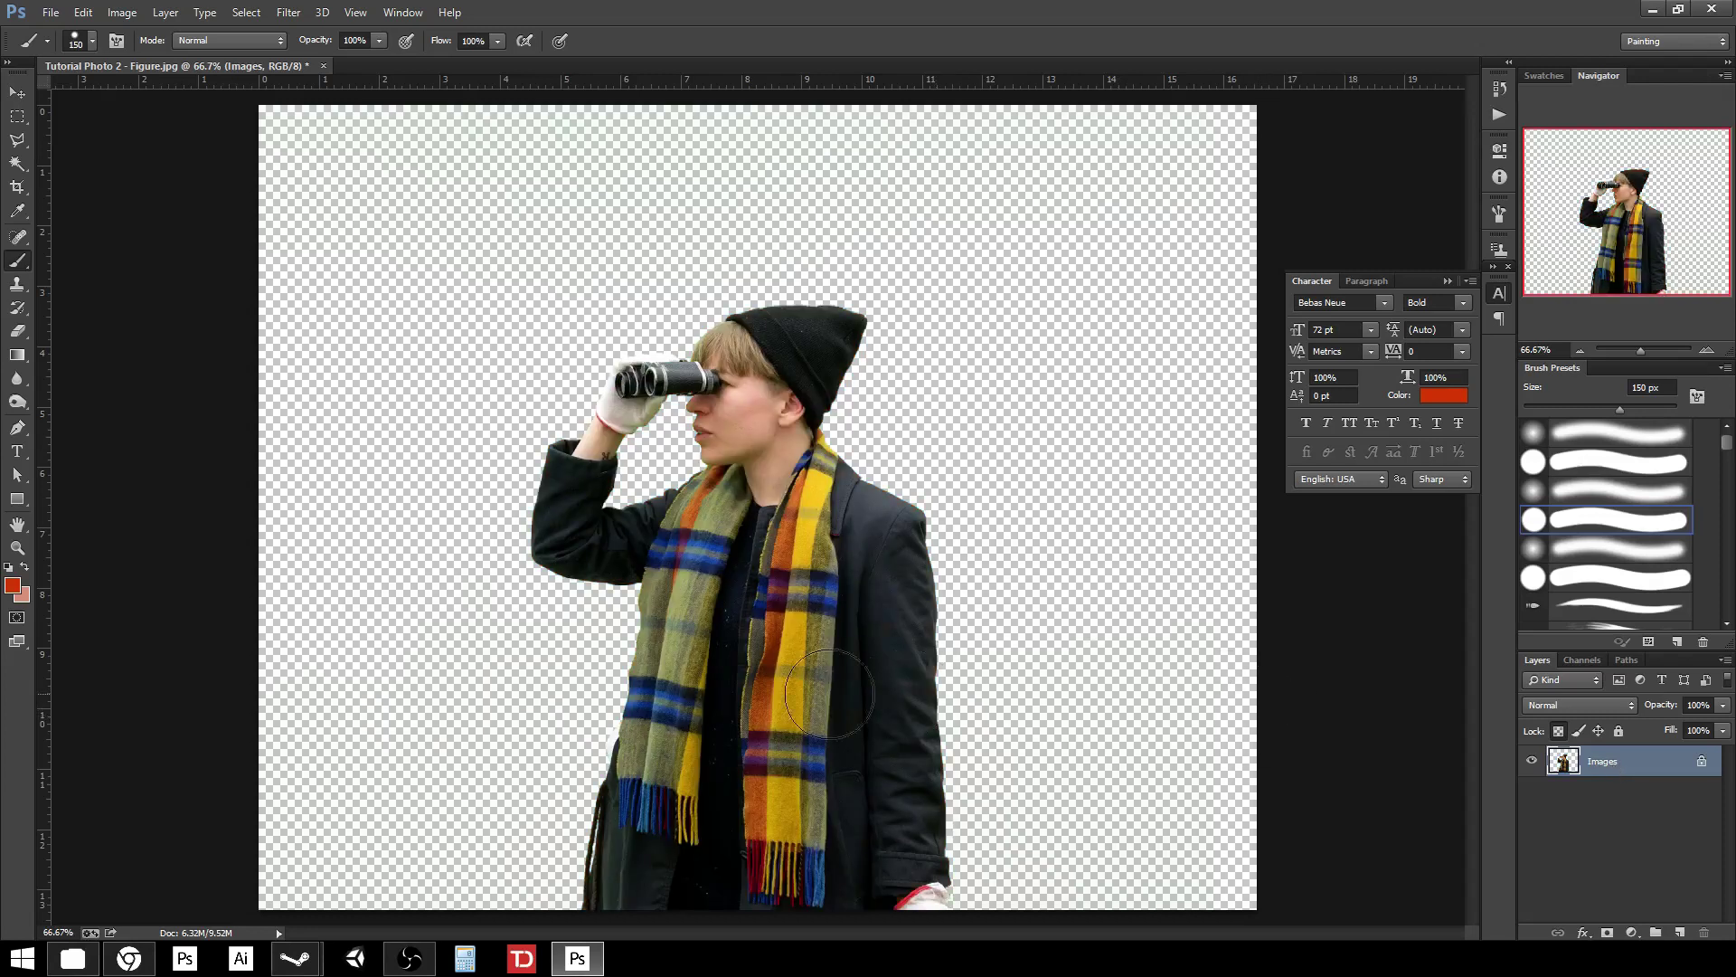
{"action": "key", "text": "bracketleft"}
{"action": "key", "text": "bracketleft"}
{"action": "key", "text": "bracketleft"}
{"action": "key", "text": "bracketleft"}
{"action": "key", "text": "bracketleft"}
{"action": "key", "text": "bracketleft"}
{"action": "left_click", "coordinate": [1558, 730]}
{"action": "key", "text": "ctrl+shift+alt+n"}
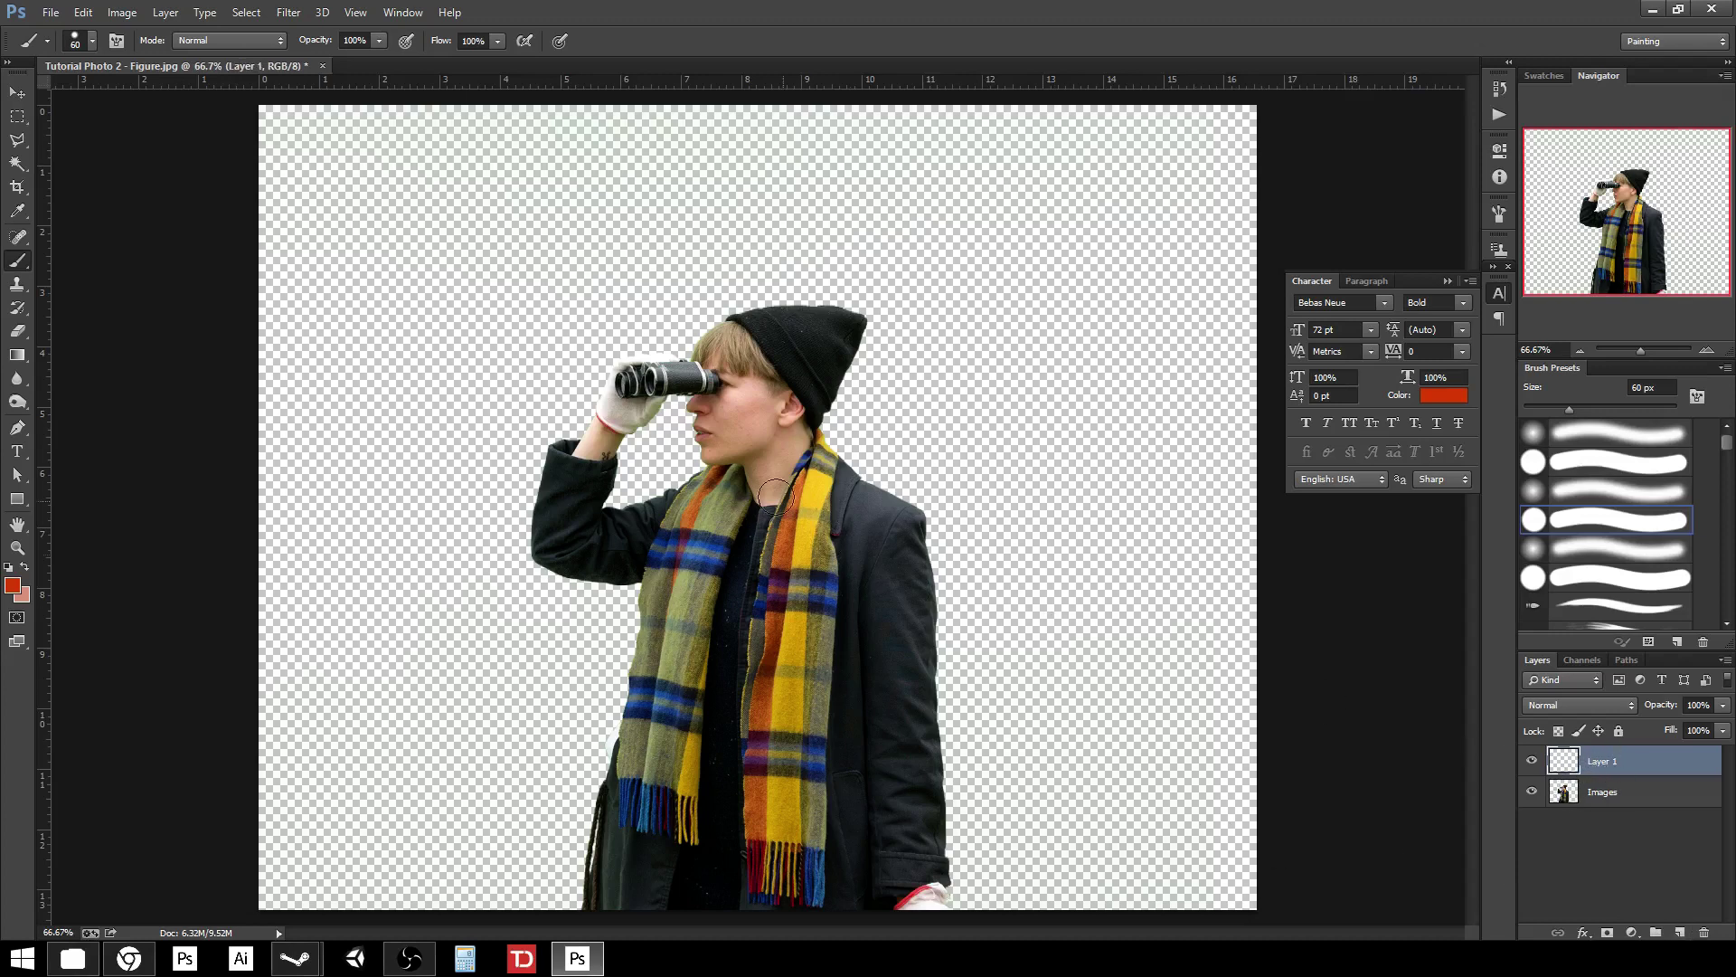
{"action": "mouse_move", "coordinate": [742, 547]}
{"action": "left_mouse_down"}
{"action": "mouse_move", "coordinate": [738, 617]}
{"action": "mouse_move", "coordinate": [764, 678]}
{"action": "mouse_move", "coordinate": [813, 700]}
{"action": "mouse_move", "coordinate": [899, 580]}
{"action": "mouse_move", "coordinate": [919, 698]}
{"action": "mouse_move", "coordinate": [864, 795]}
{"action": "mouse_move", "coordinate": [809, 804]}
{"action": "mouse_move", "coordinate": [785, 757]}
{"action": "mouse_move", "coordinate": [789, 670]}
{"action": "mouse_move", "coordinate": [768, 660]}
{"action": "mouse_move", "coordinate": [711, 658]}
{"action": "mouse_move", "coordinate": [675, 700]}
{"action": "mouse_move", "coordinate": [635, 703]}
{"action": "mouse_move", "coordinate": [653, 691]}
{"action": "mouse_move", "coordinate": [667, 562]}
{"action": "mouse_move", "coordinate": [769, 533]}
{"action": "left_mouse_up"}
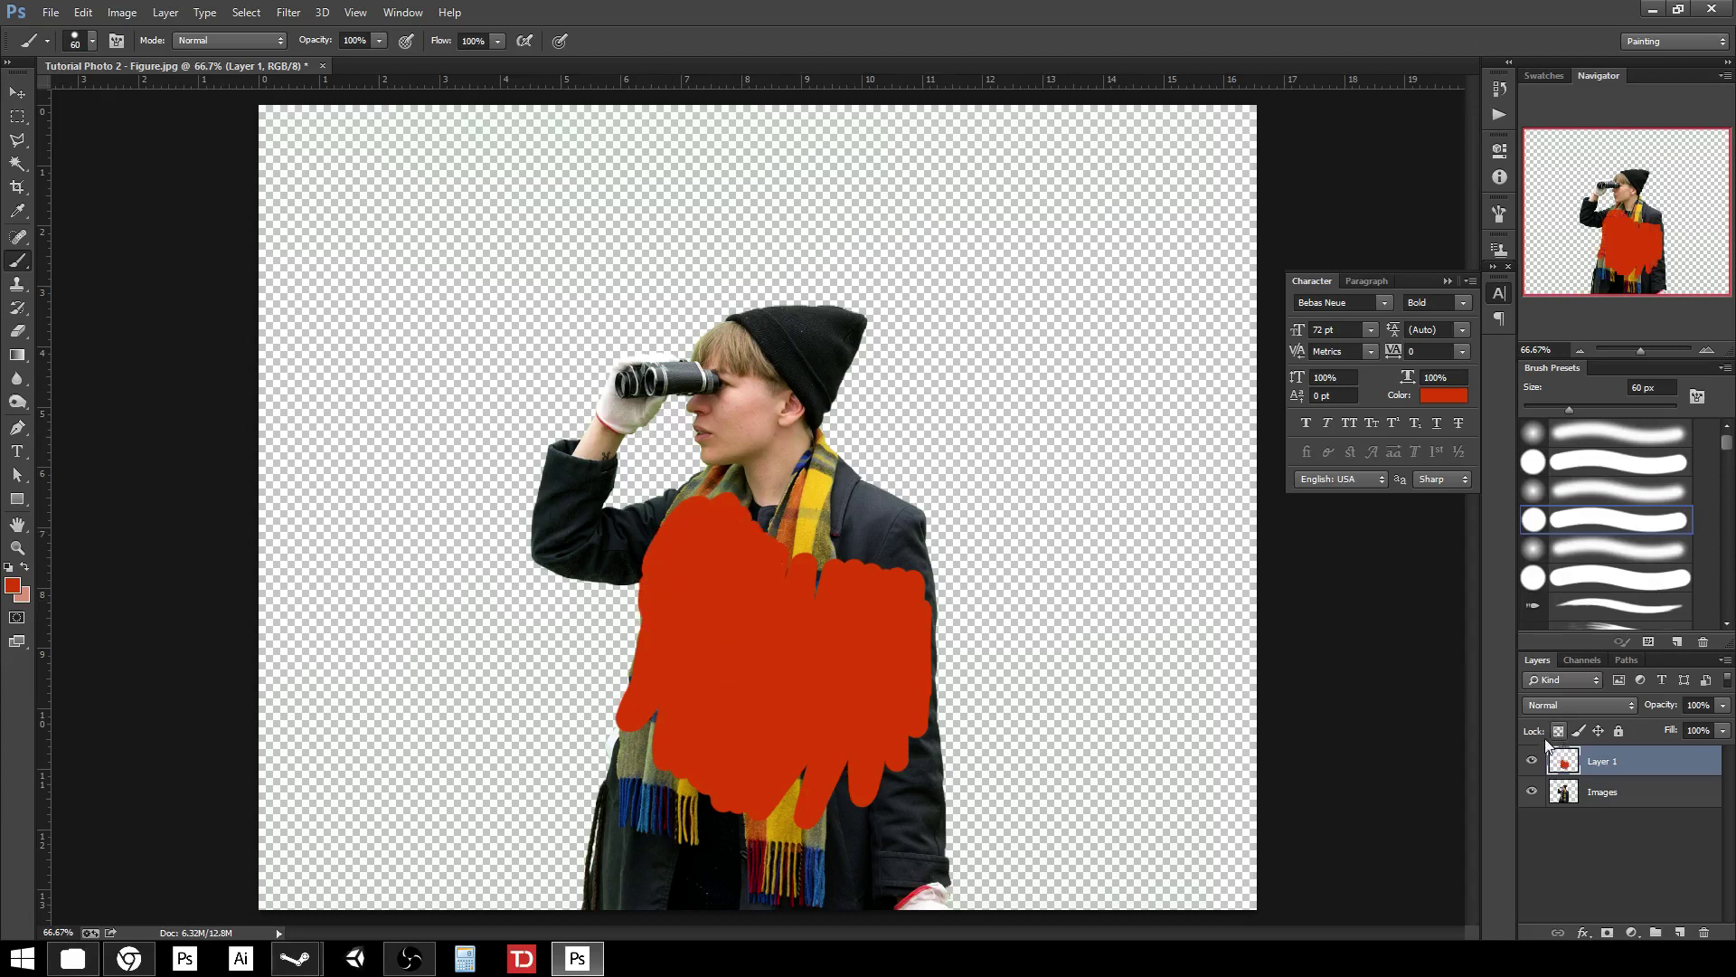
{"action": "key", "text": "Delete"}
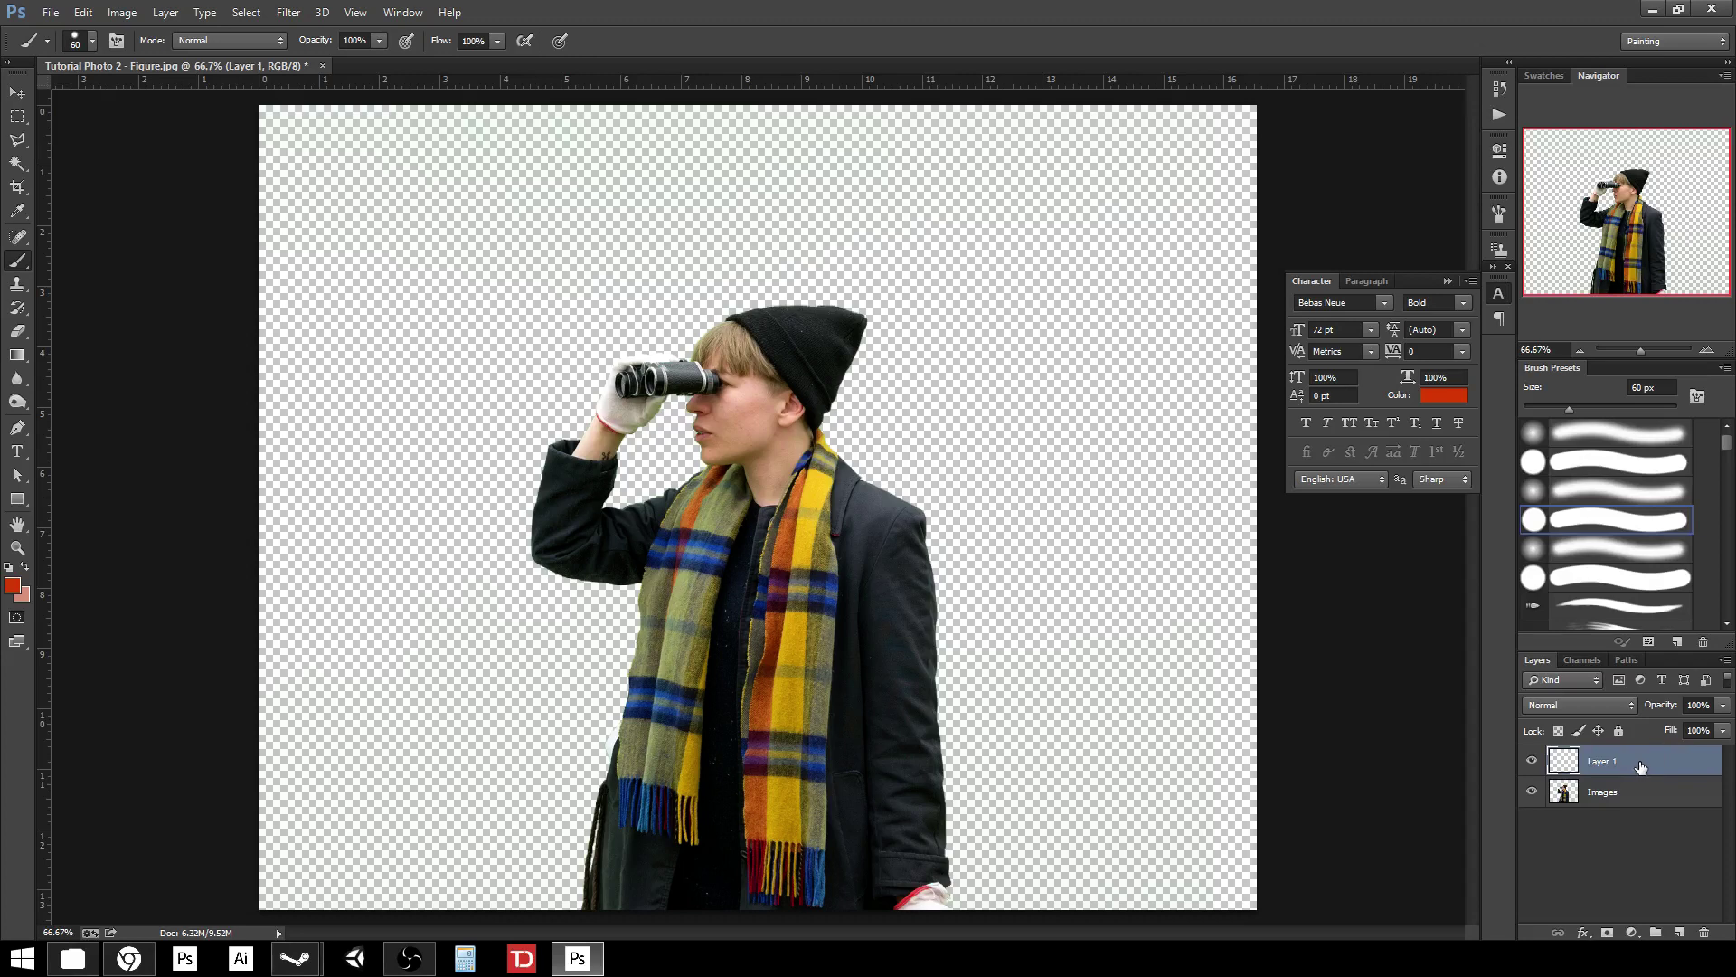
Step: Apply Create Clipping Mask to Layer 1 so it clips to the Images layer
{"action": "right_click", "coordinate": [1606, 762]}
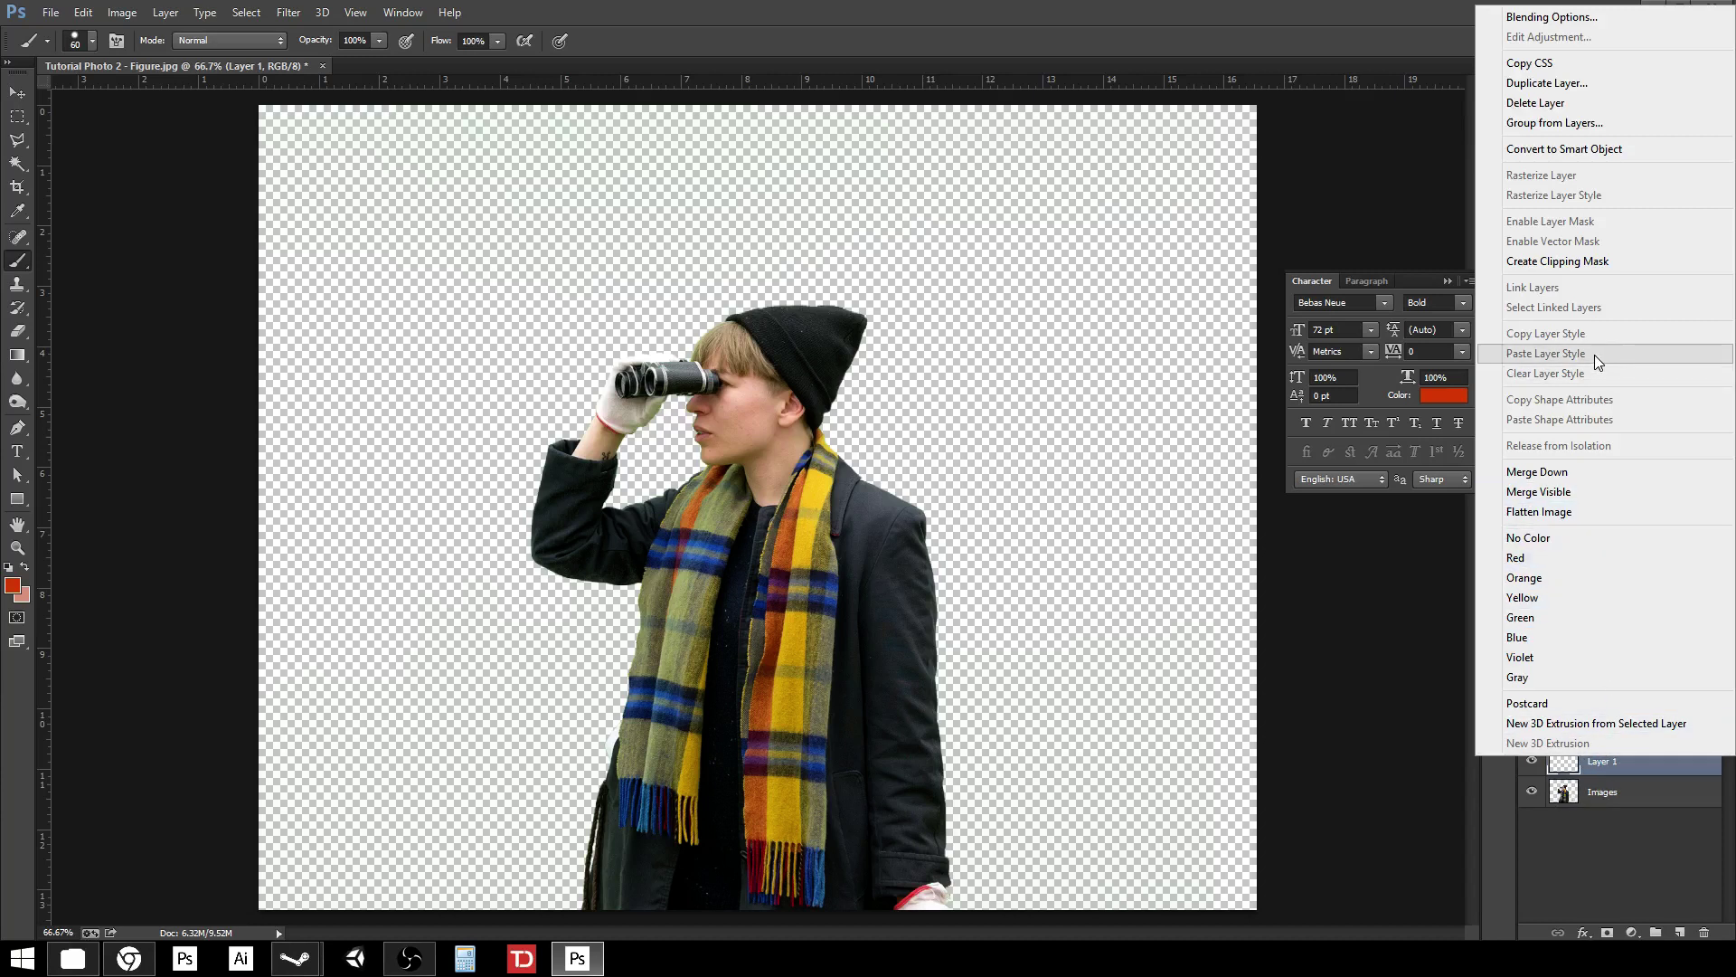
{"action": "left_click", "coordinate": [1587, 262]}
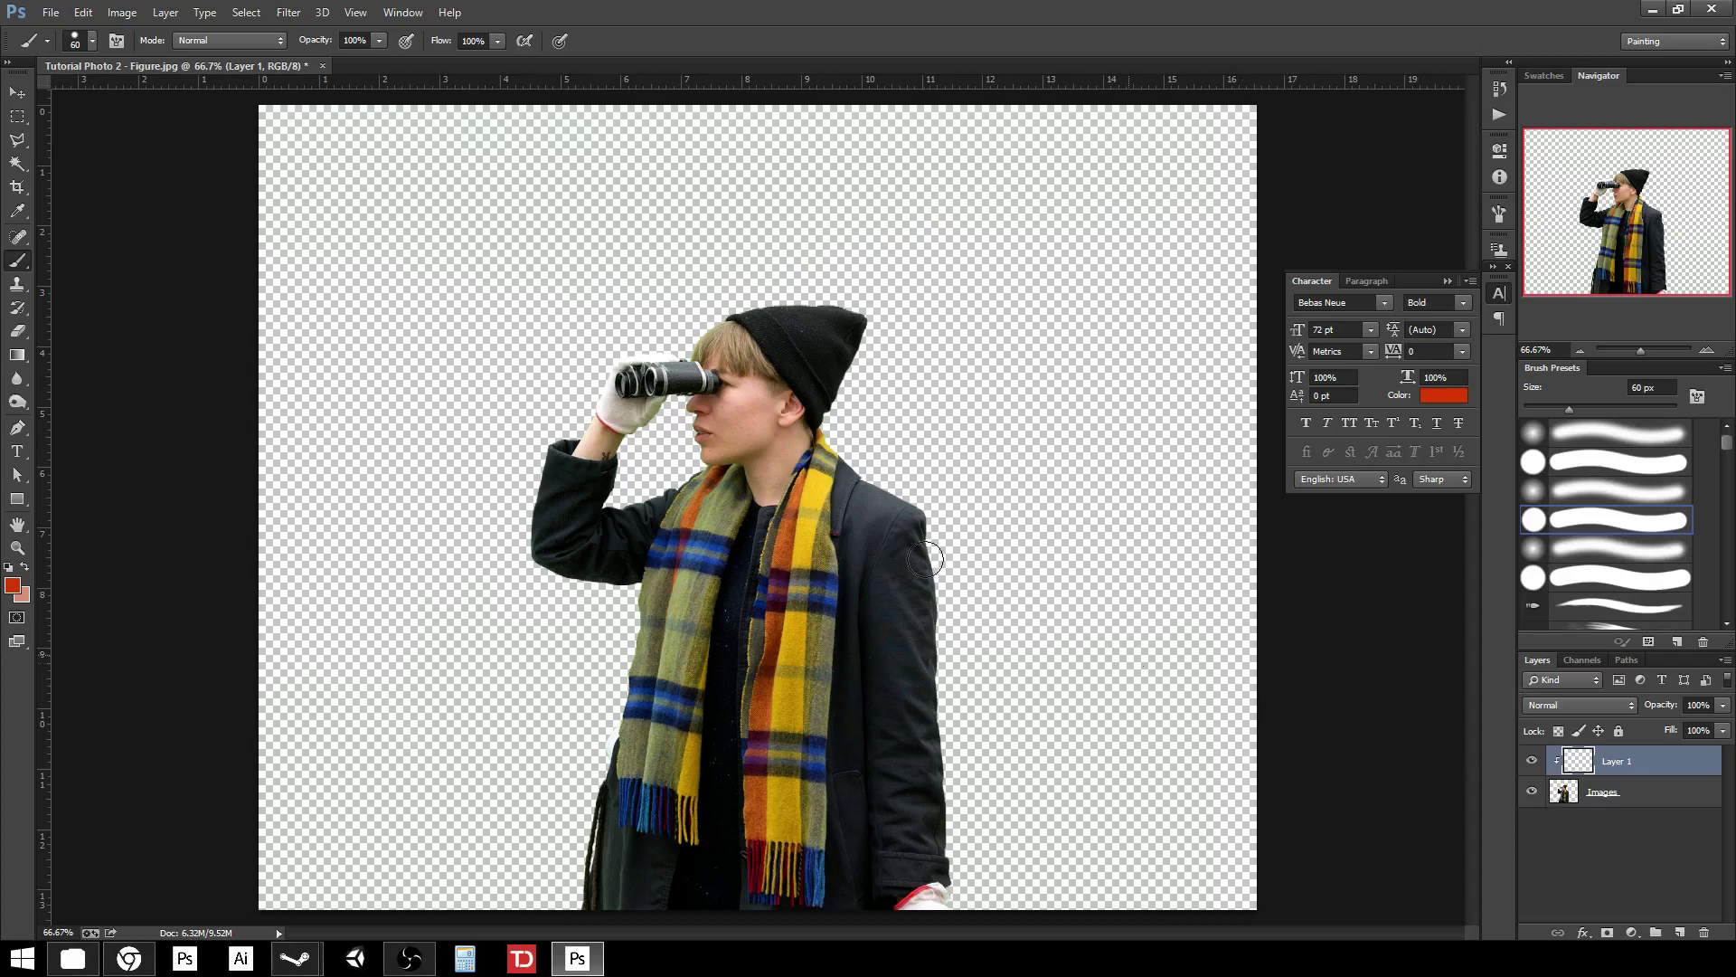
Step: Paint red over the remaining chest areas of Layer 1, then toggle its visibility to compare
{"action": "mouse_move", "coordinate": [623, 584]}
{"action": "left_mouse_down"}
{"action": "mouse_move", "coordinate": [634, 663]}
{"action": "mouse_move", "coordinate": [554, 730]}
{"action": "mouse_move", "coordinate": [579, 841]}
{"action": "mouse_move", "coordinate": [977, 899]}
{"action": "mouse_move", "coordinate": [588, 891]}
{"action": "mouse_move", "coordinate": [692, 904]}
{"action": "mouse_move", "coordinate": [980, 678]}
{"action": "mouse_move", "coordinate": [651, 624]}
{"action": "mouse_move", "coordinate": [578, 533]}
{"action": "mouse_move", "coordinate": [633, 452]}
{"action": "mouse_move", "coordinate": [599, 415]}
{"action": "mouse_move", "coordinate": [620, 341]}
{"action": "left_mouse_up"}
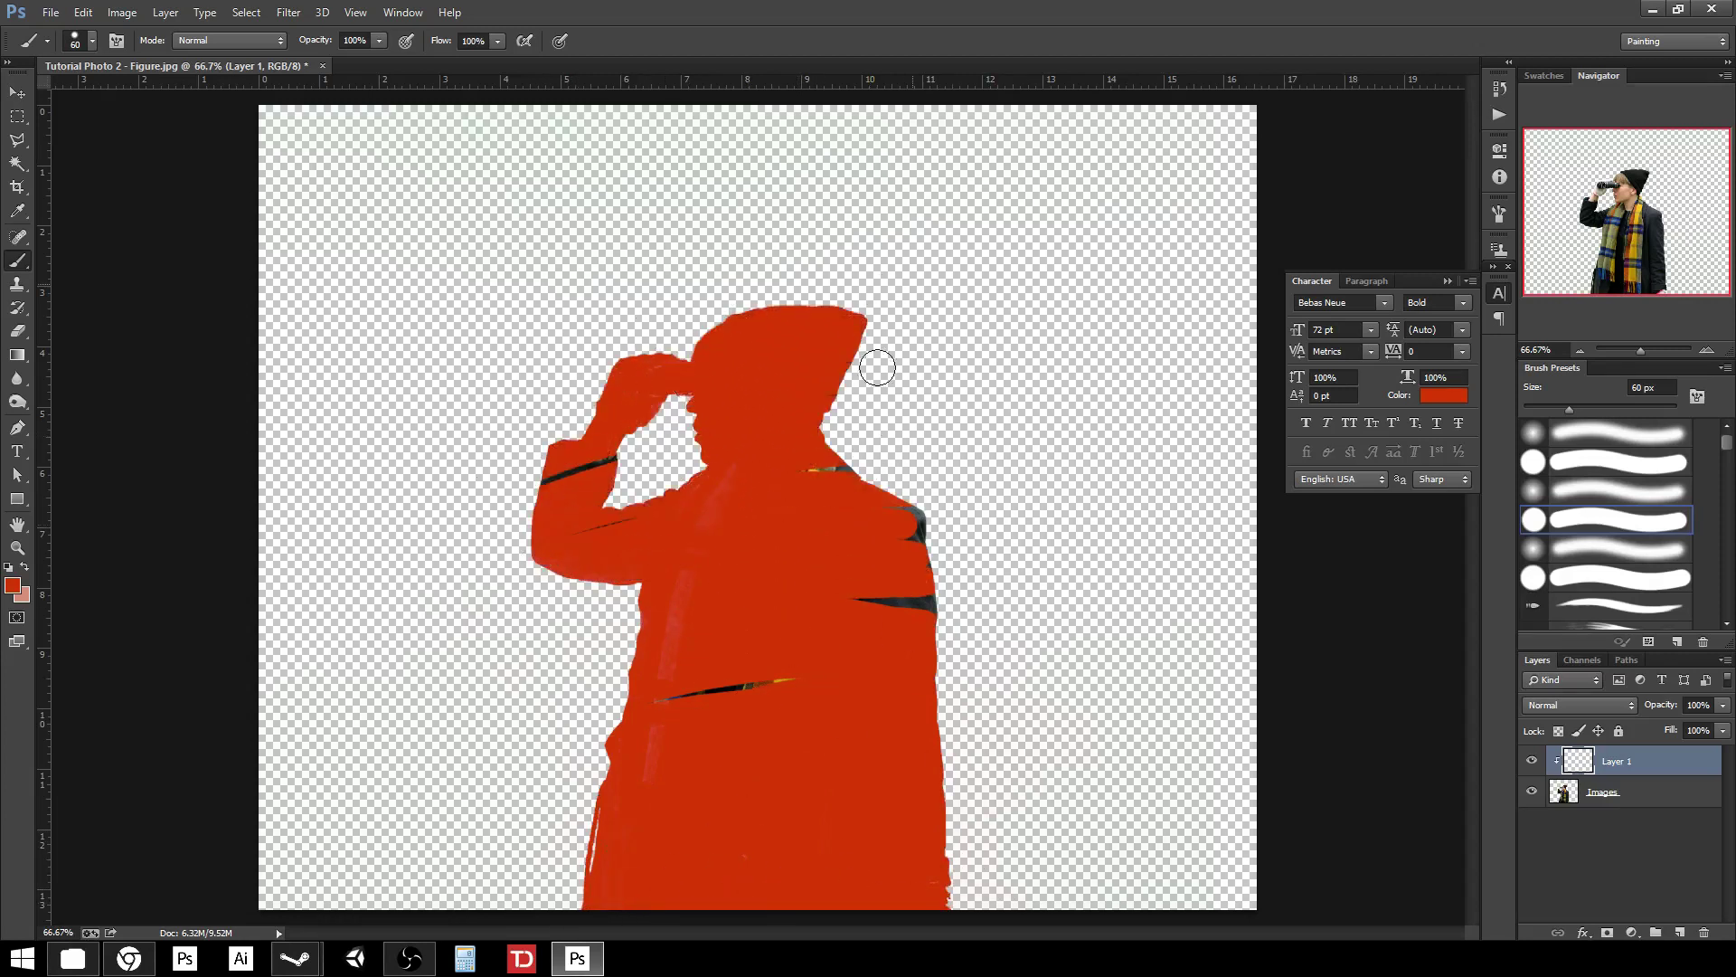
{"action": "mouse_move", "coordinate": [789, 637]}
{"action": "left_mouse_down"}
{"action": "mouse_move", "coordinate": [666, 700]}
{"action": "mouse_move", "coordinate": [888, 636]}
{"action": "mouse_move", "coordinate": [1022, 521]}
{"action": "mouse_move", "coordinate": [855, 545]}
{"action": "mouse_move", "coordinate": [516, 538]}
{"action": "mouse_move", "coordinate": [672, 446]}
{"action": "left_mouse_up"}
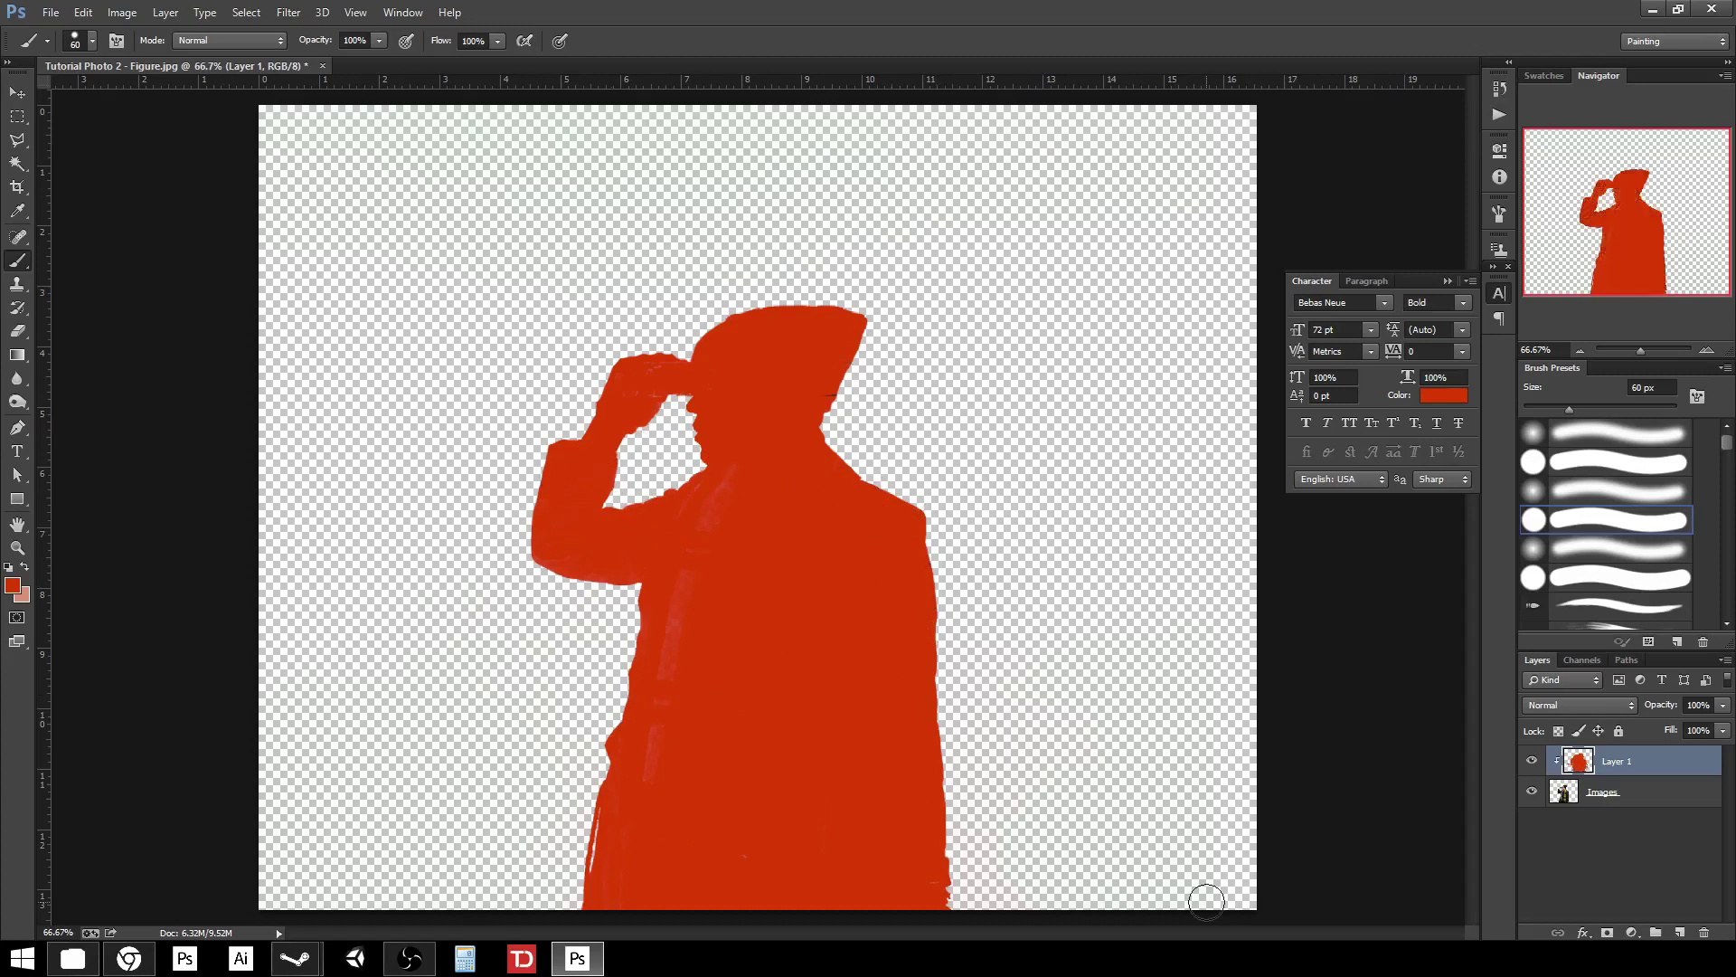
{"action": "left_click", "coordinate": [1531, 763]}
{"action": "left_click", "coordinate": [1531, 762]}
{"action": "left_click", "coordinate": [1531, 763]}
{"action": "left_click", "coordinate": [1531, 762]}
{"action": "left_click", "coordinate": [1532, 763]}
{"action": "left_click", "coordinate": [1531, 762]}
{"action": "left_click", "coordinate": [1531, 763]}
{"action": "left_click", "coordinate": [1532, 763]}
{"action": "left_click", "coordinate": [1531, 762]}
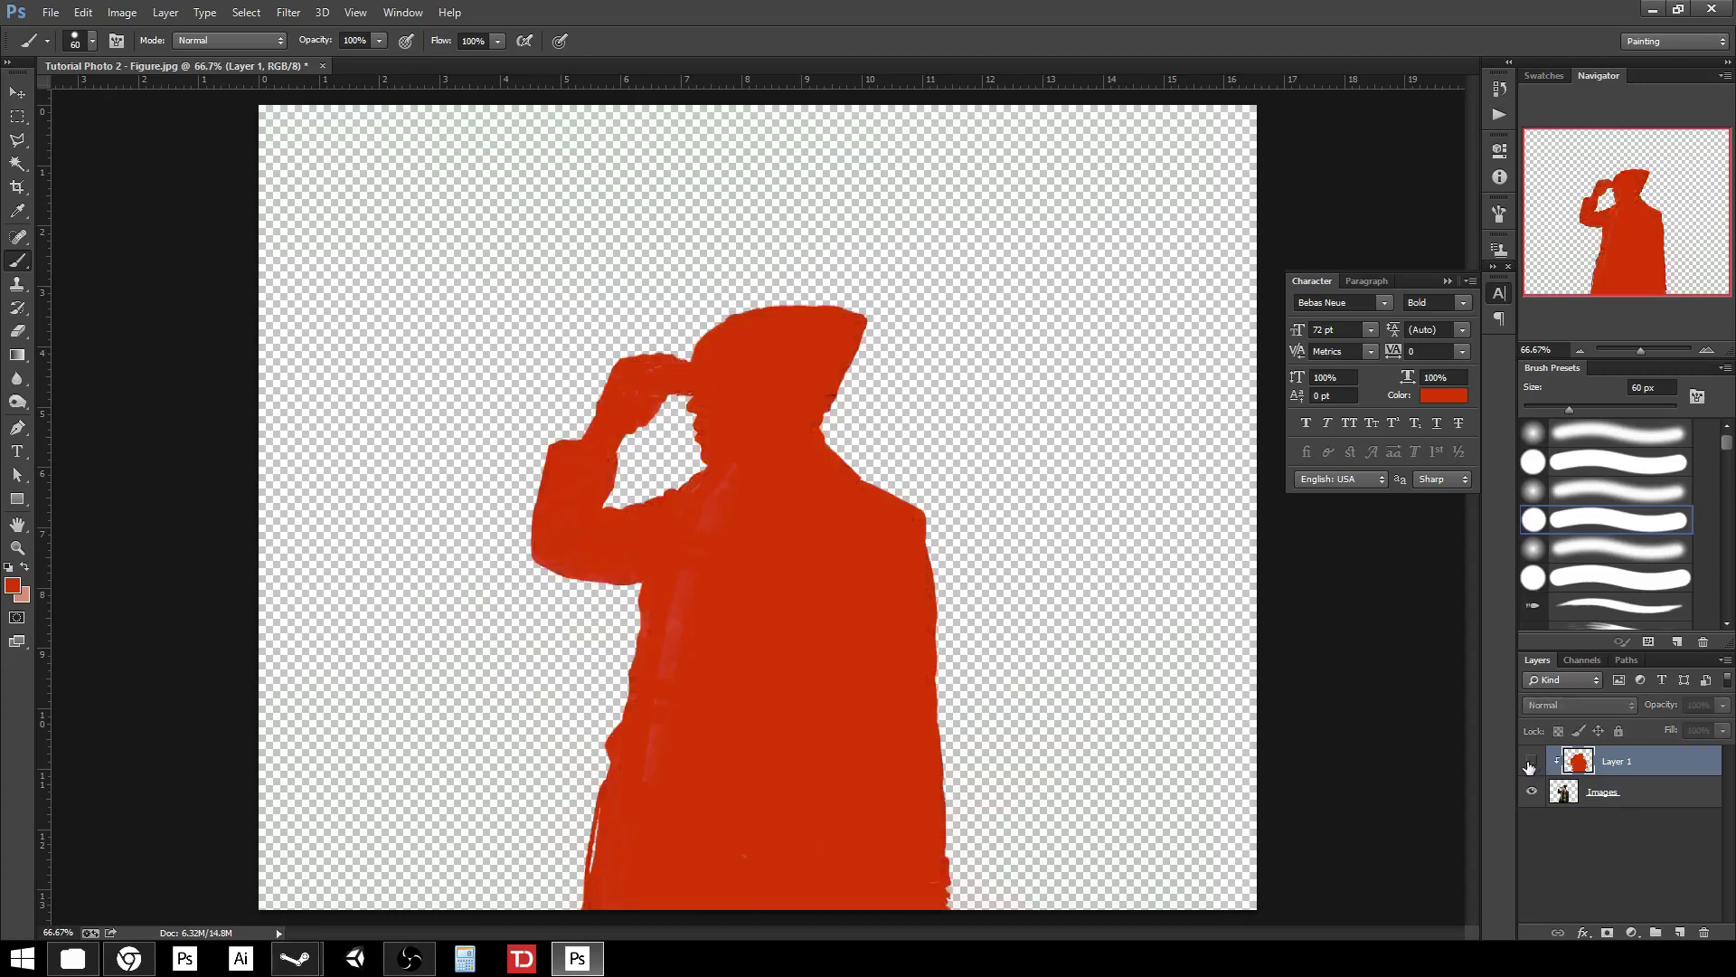
{"action": "left_click", "coordinate": [1531, 762]}
{"action": "left_click", "coordinate": [1531, 762]}
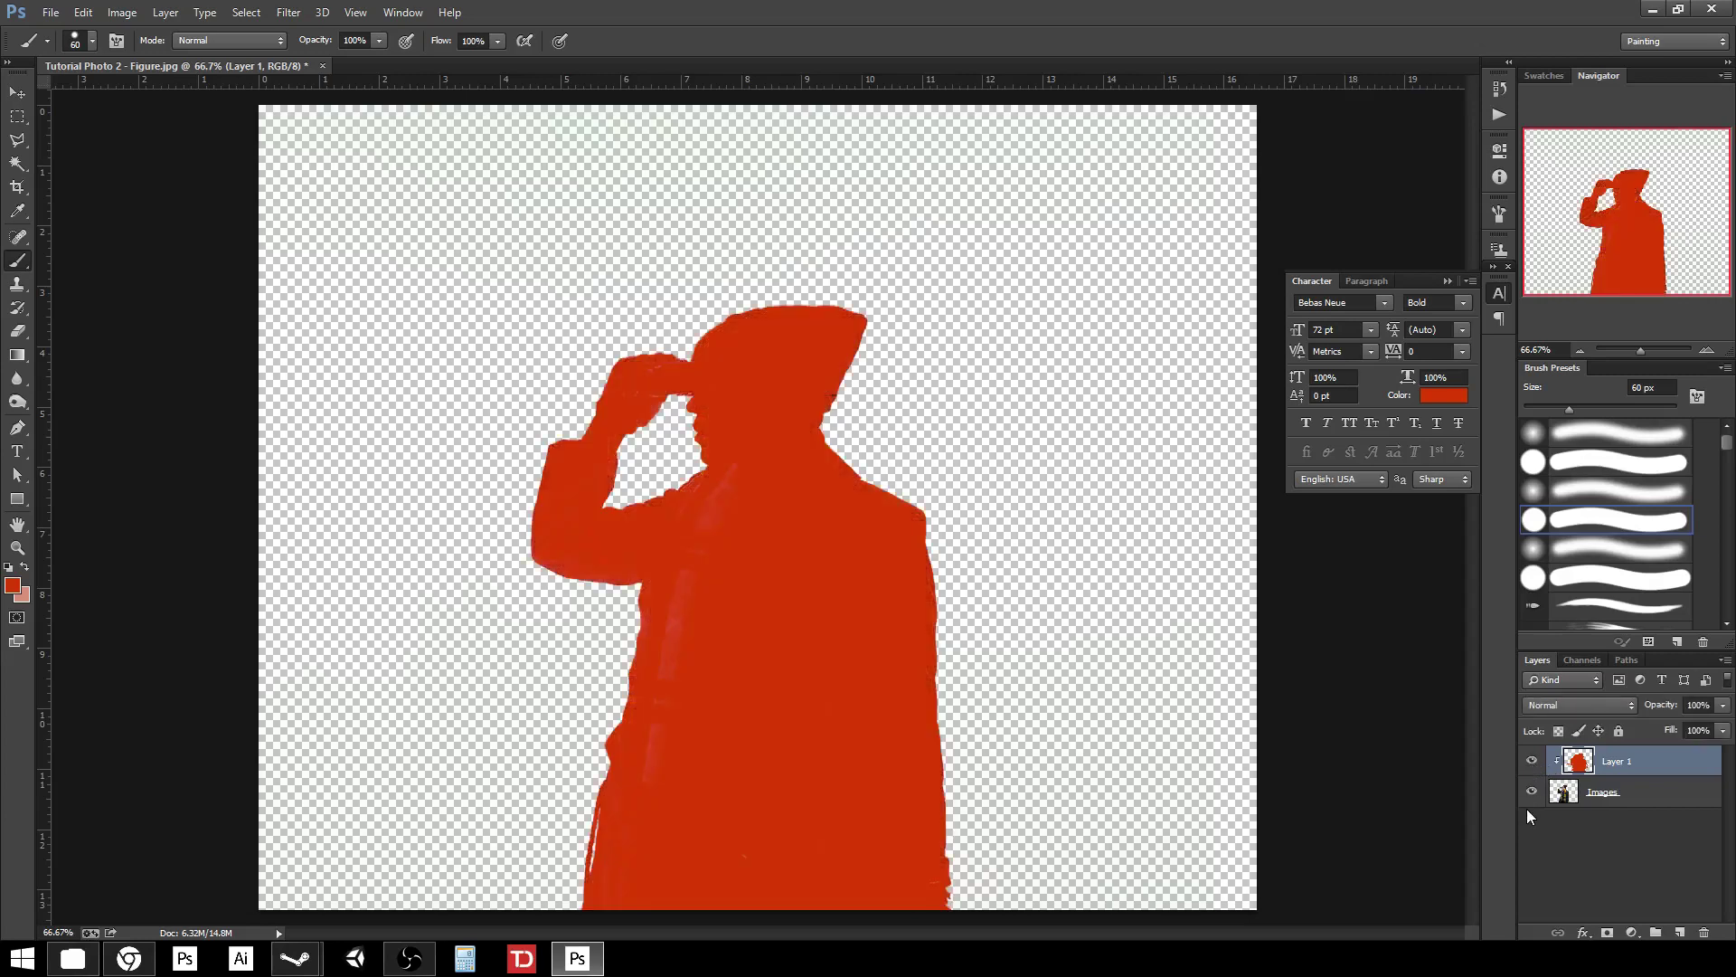
Step: Release, re-create and release Layer 1's clipping mask, then delete the red scribble layer
{"action": "right_click", "coordinate": [1633, 769]}
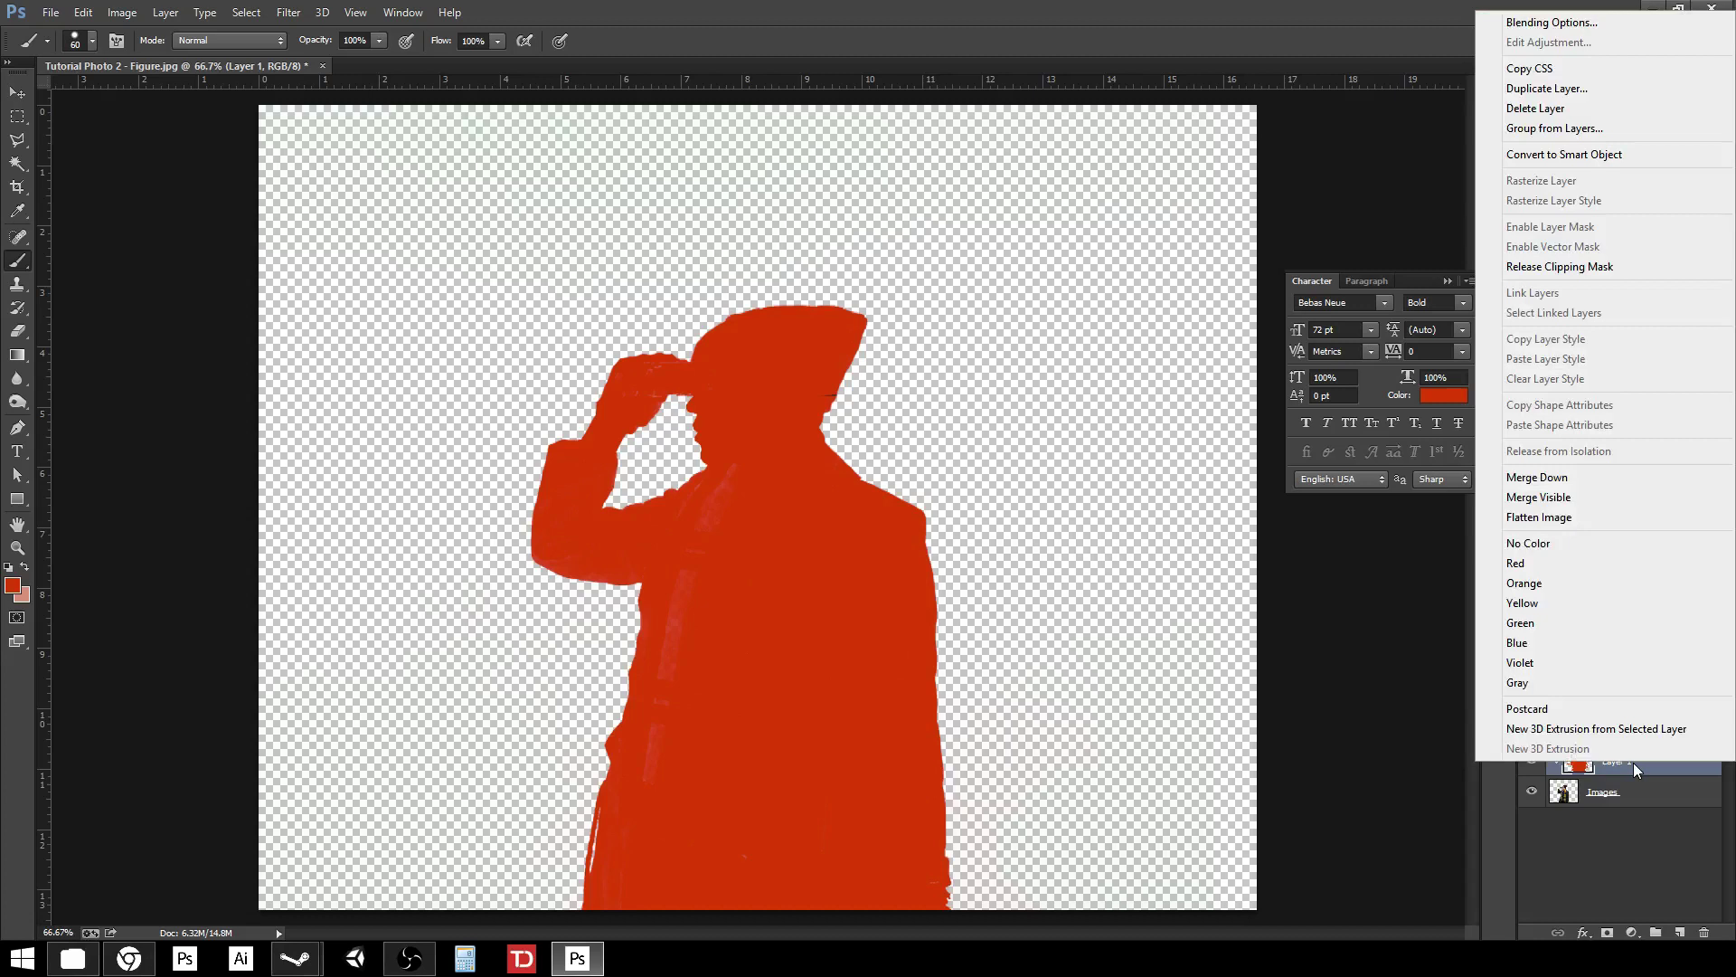
{"action": "left_click", "coordinate": [1610, 268]}
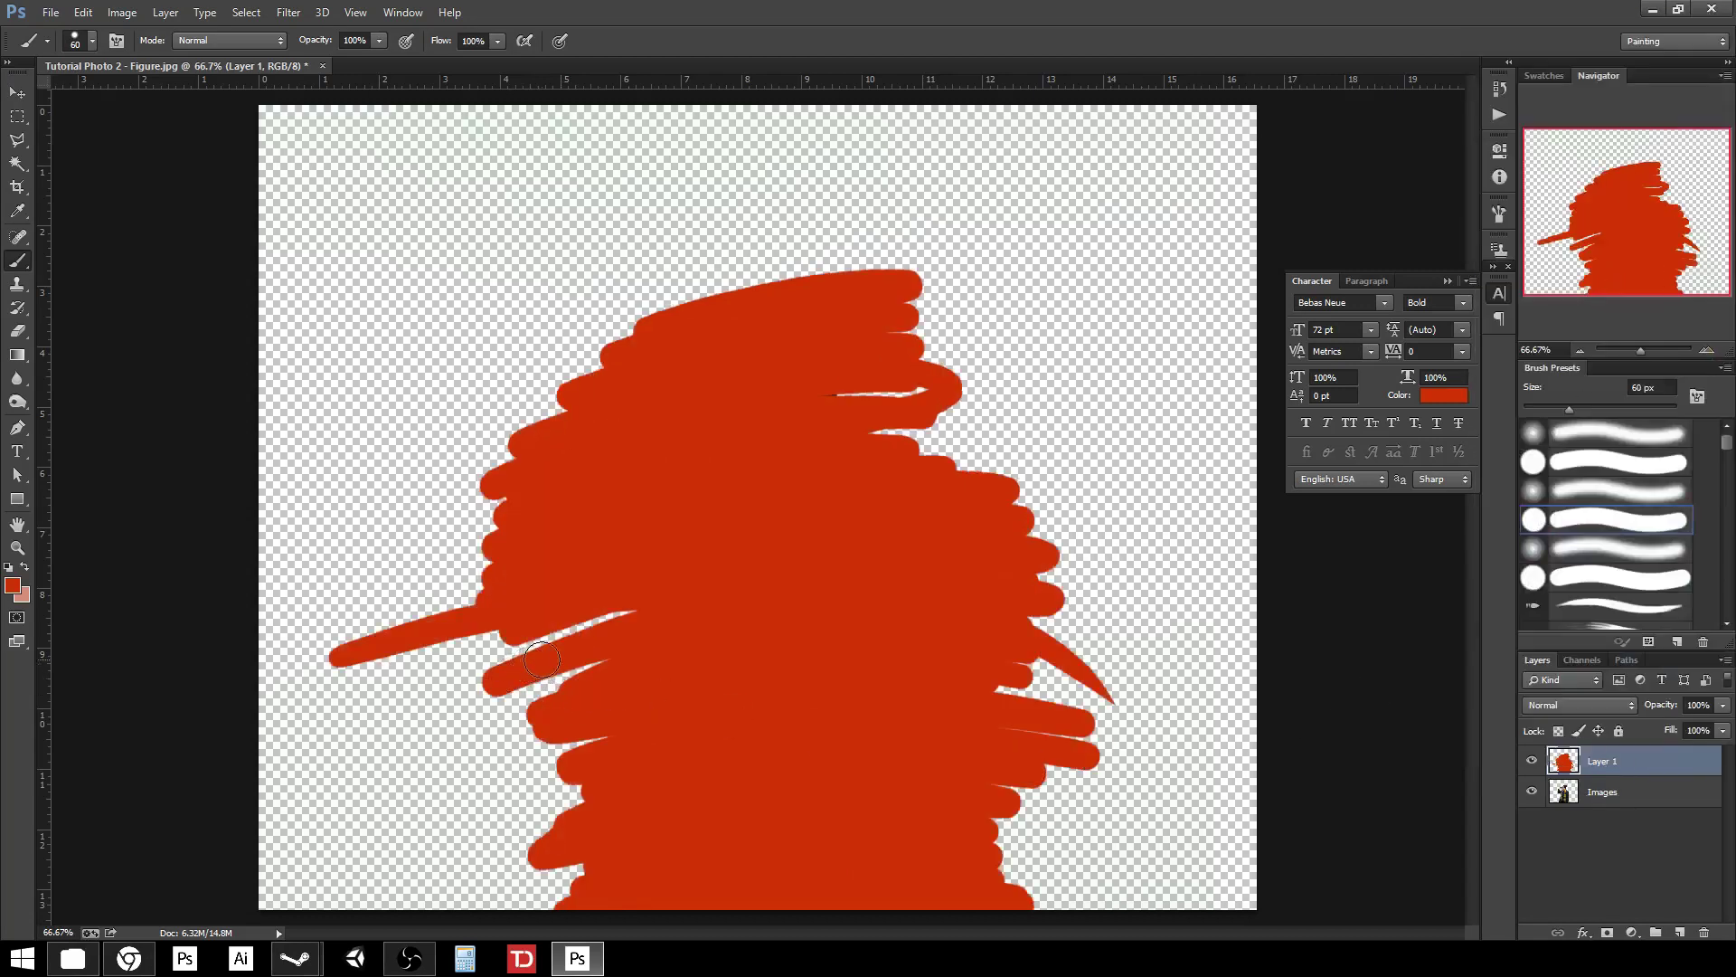
{"action": "right_click", "coordinate": [1656, 762]}
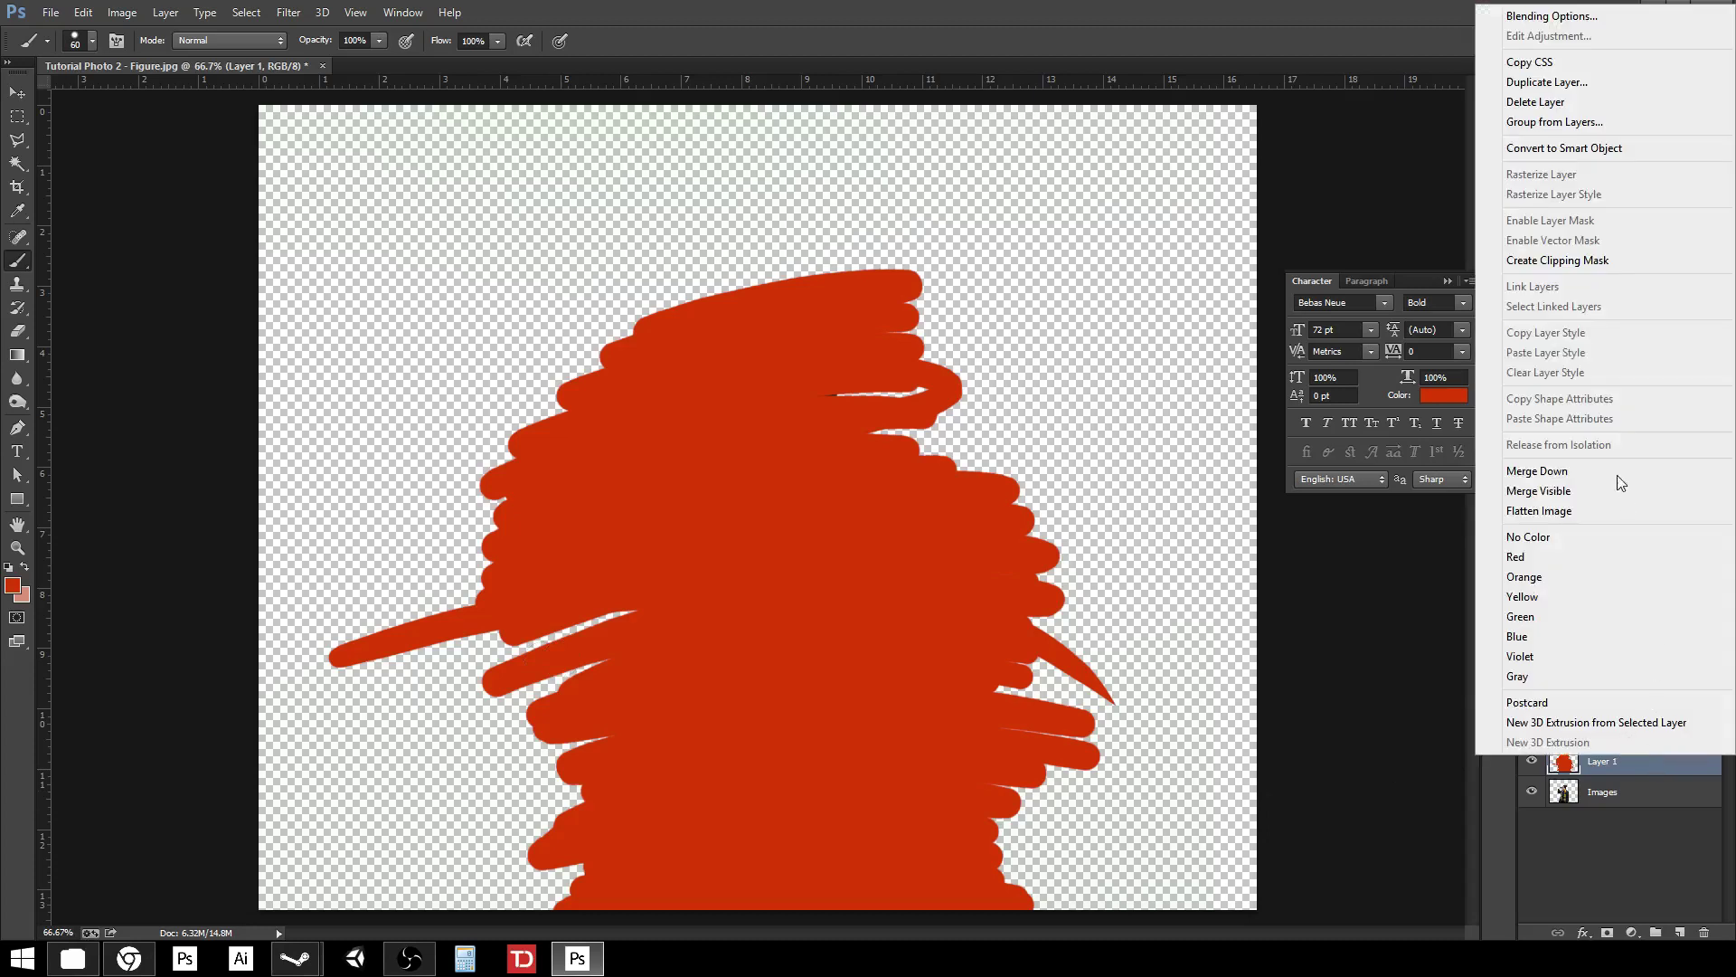
{"action": "left_click", "coordinate": [1578, 260]}
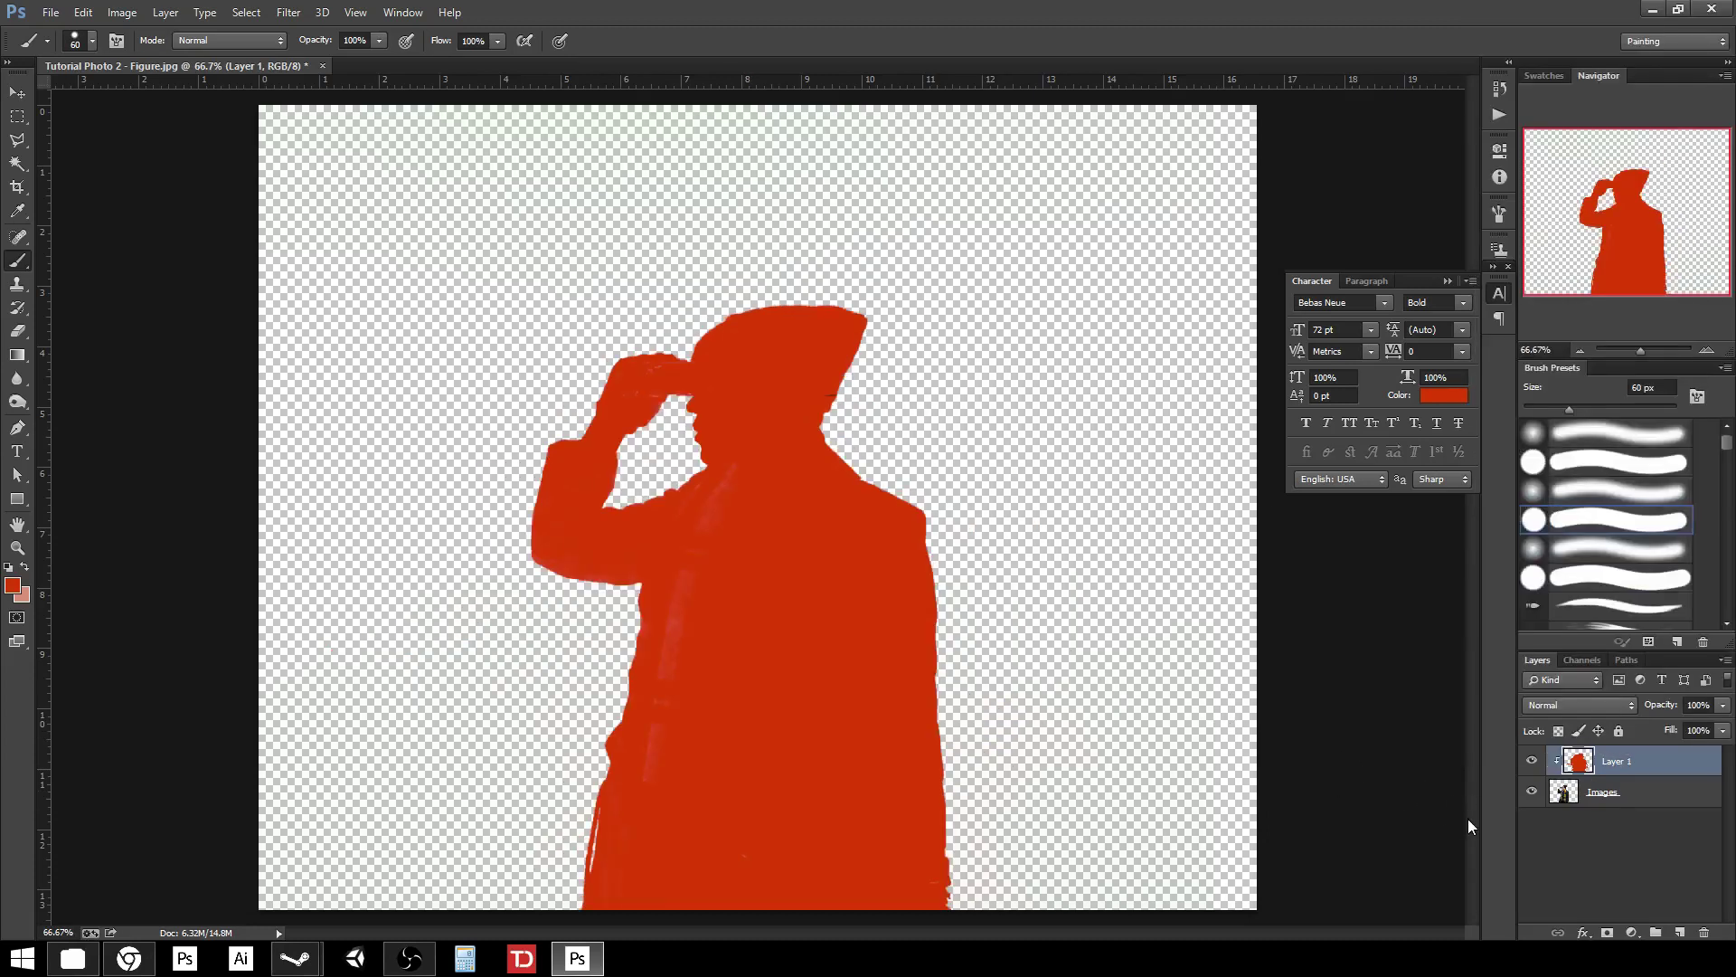
{"action": "right_click", "coordinate": [1603, 765]}
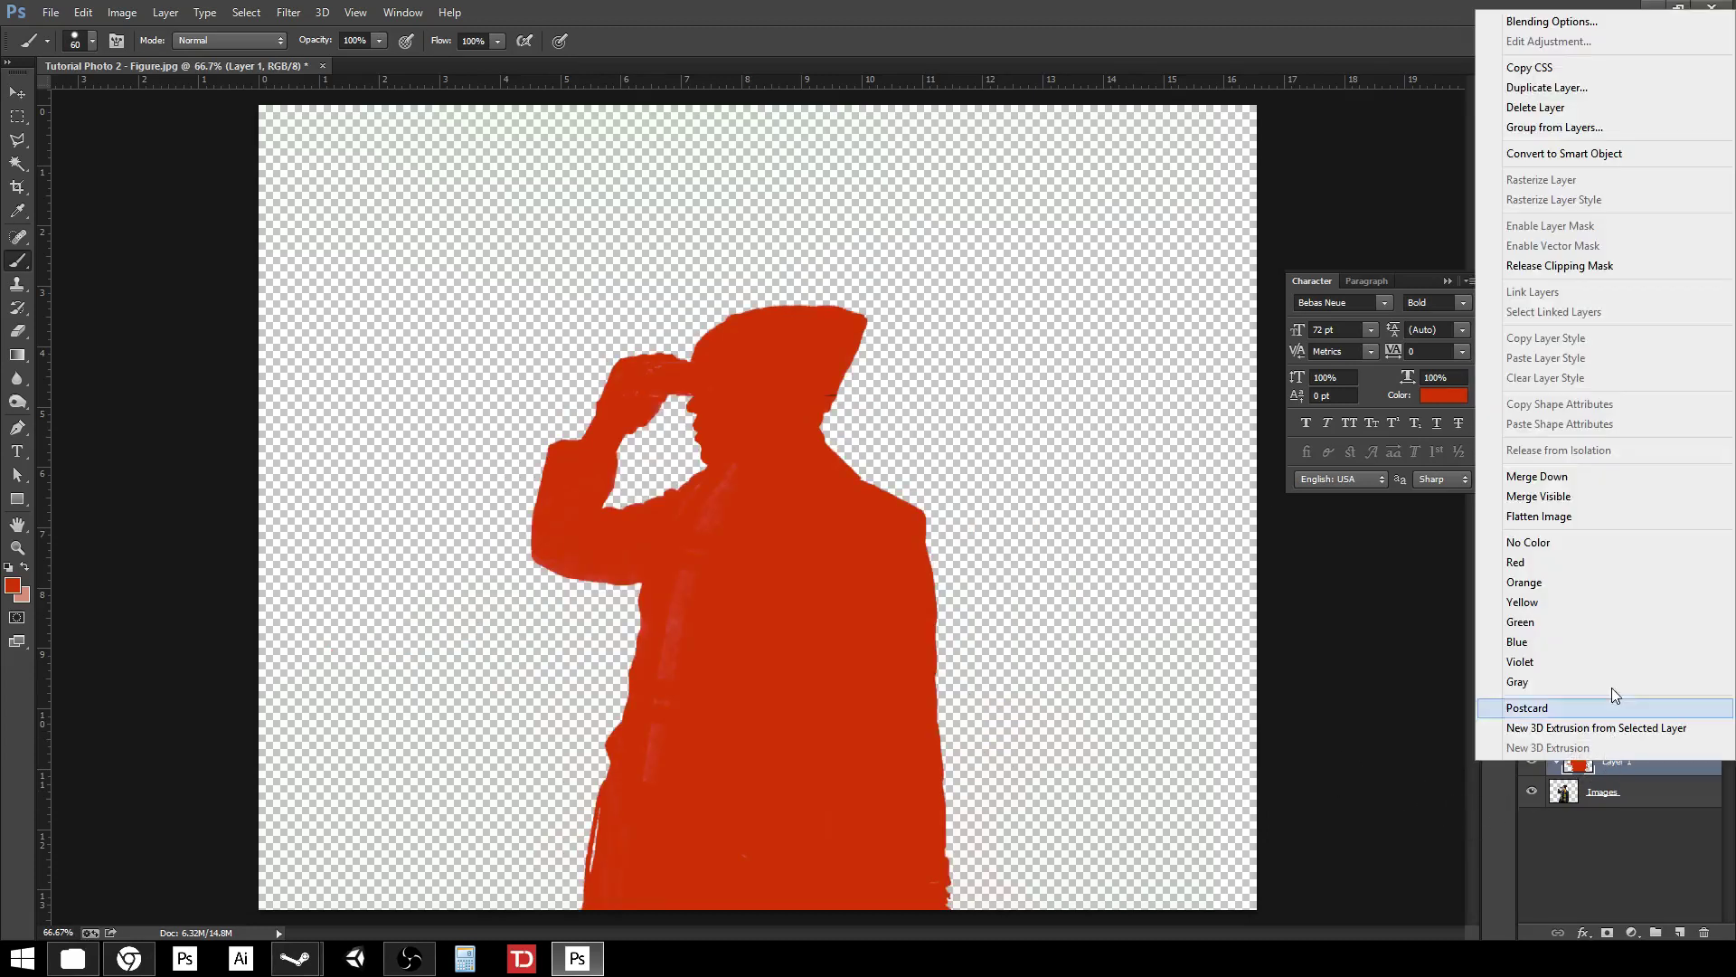
{"action": "left_click", "coordinate": [1587, 272]}
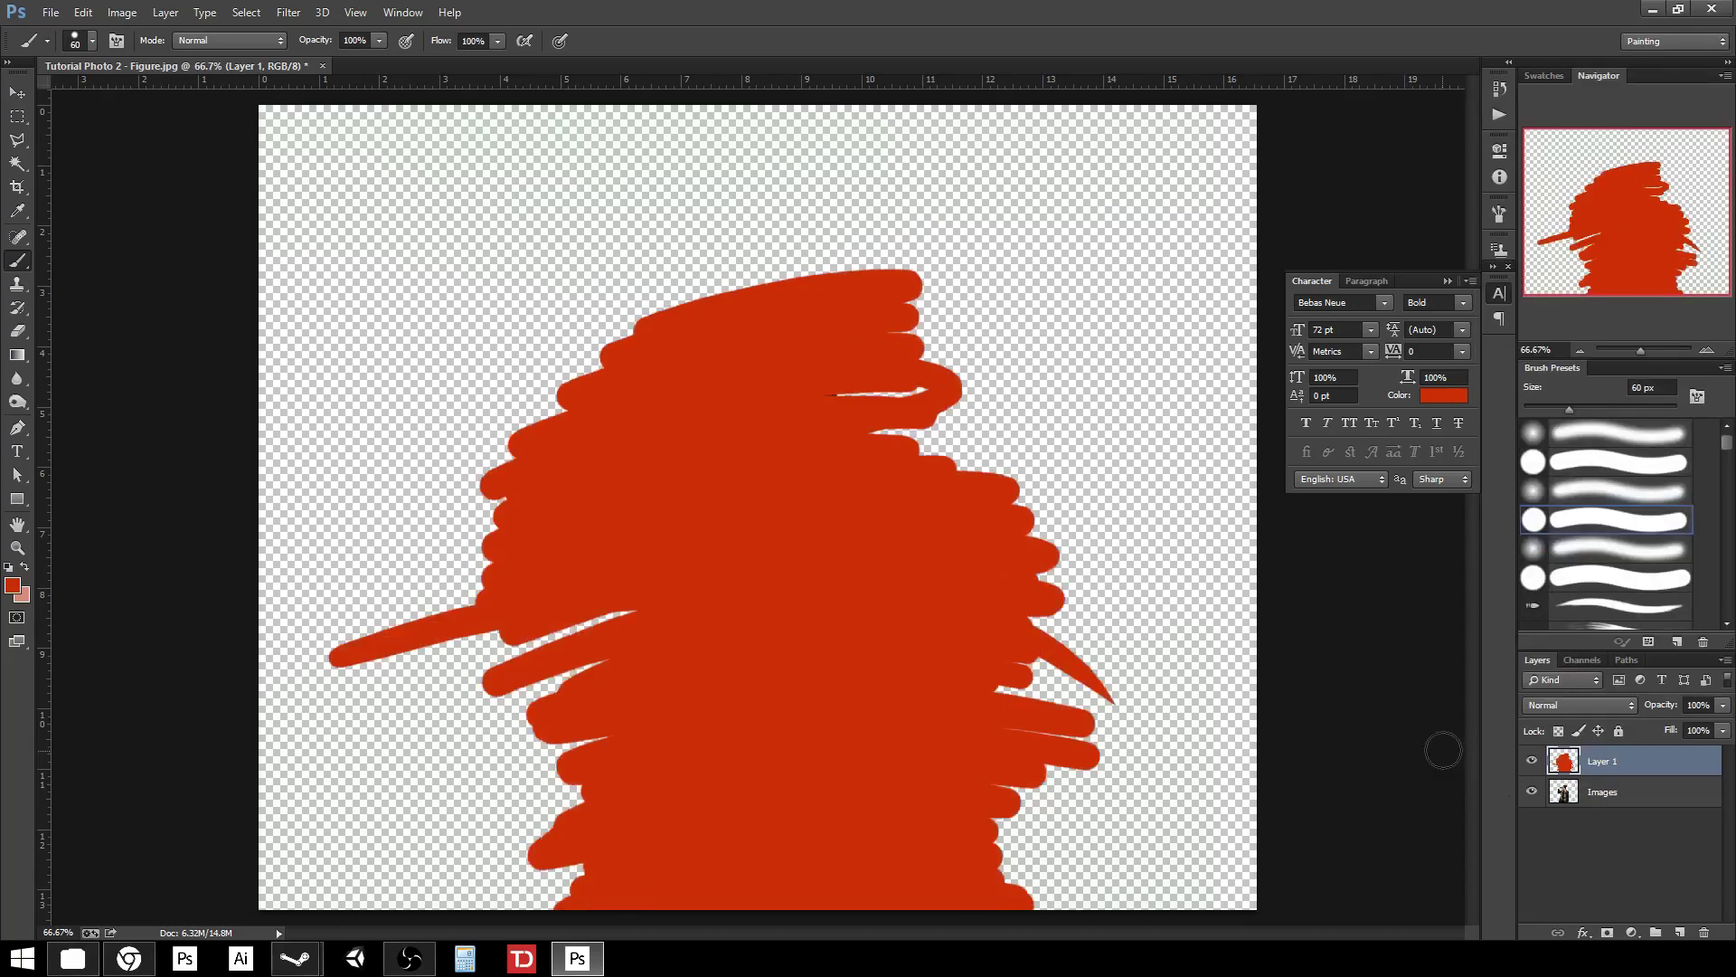
{"action": "key", "text": "Delete"}
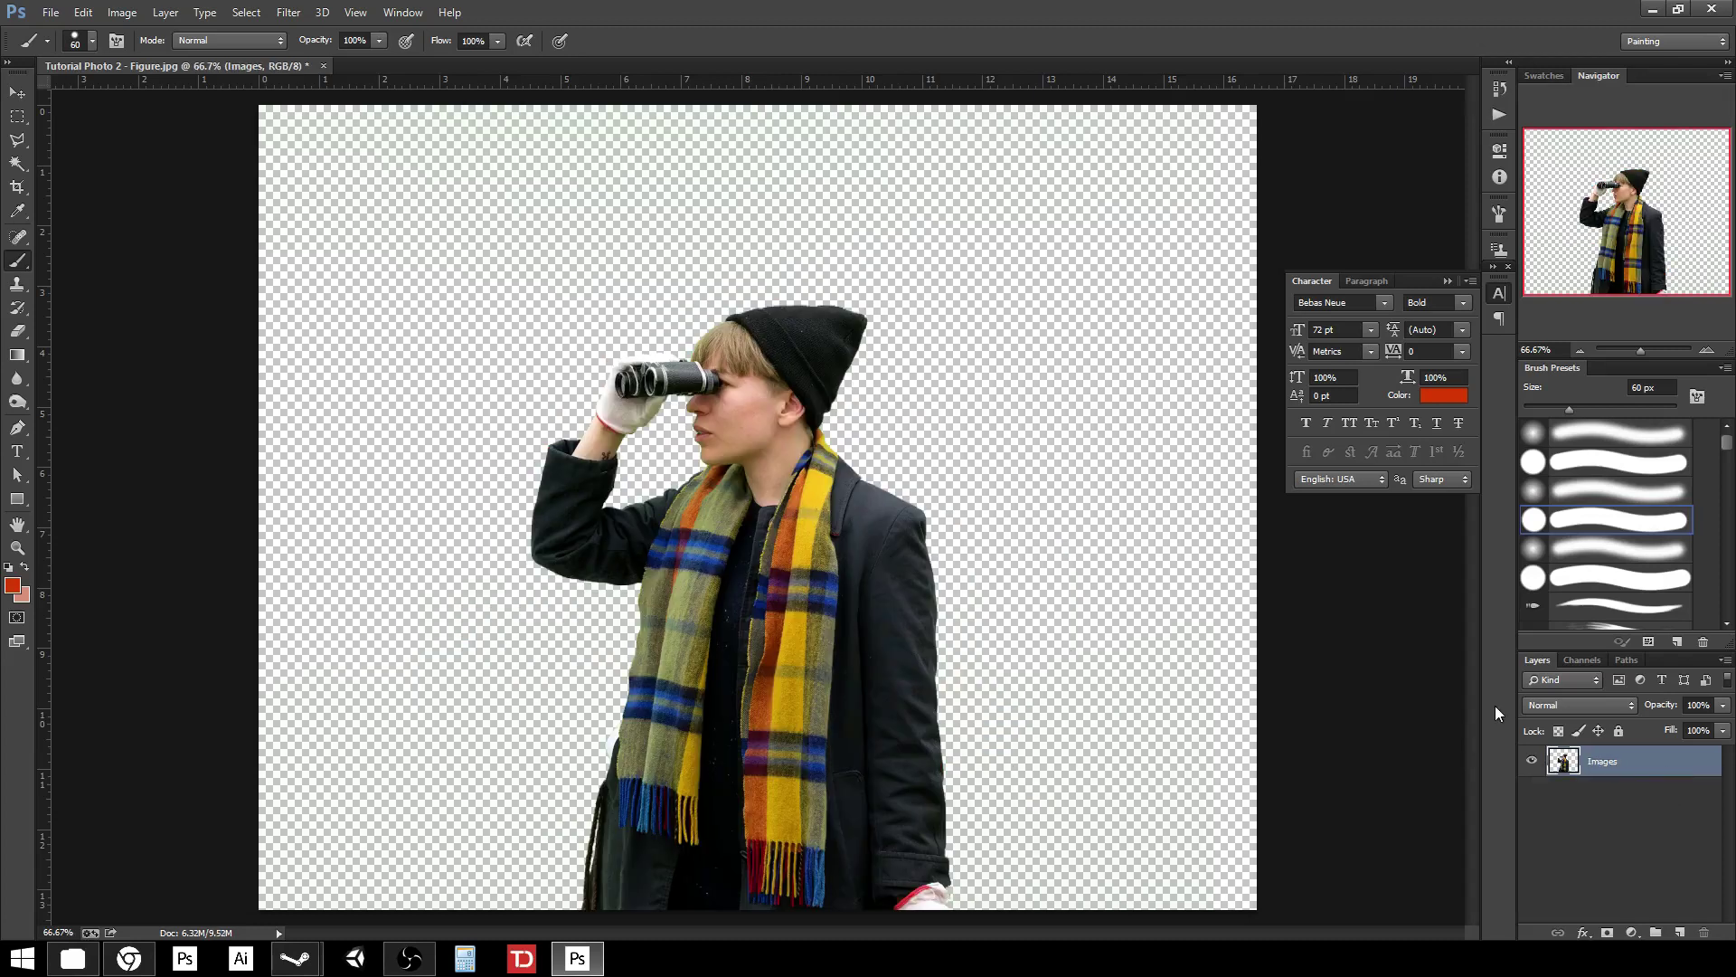
{"action": "left_click", "coordinate": [1632, 934]}
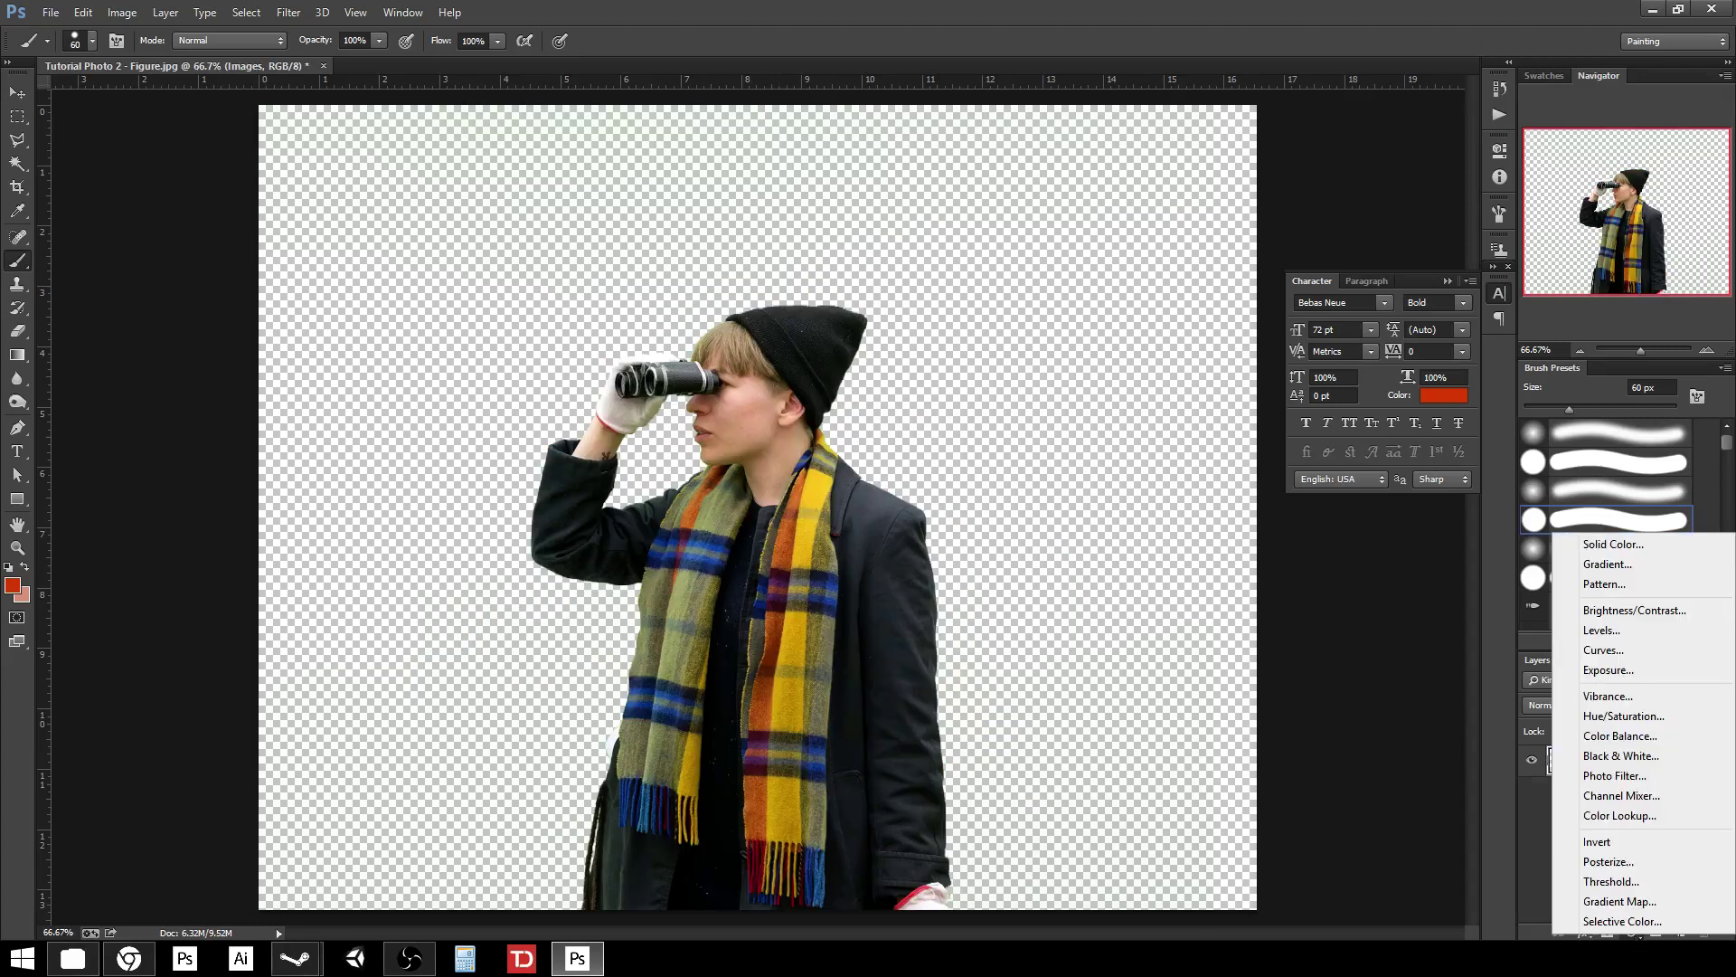
{"action": "left_click", "coordinate": [1614, 543]}
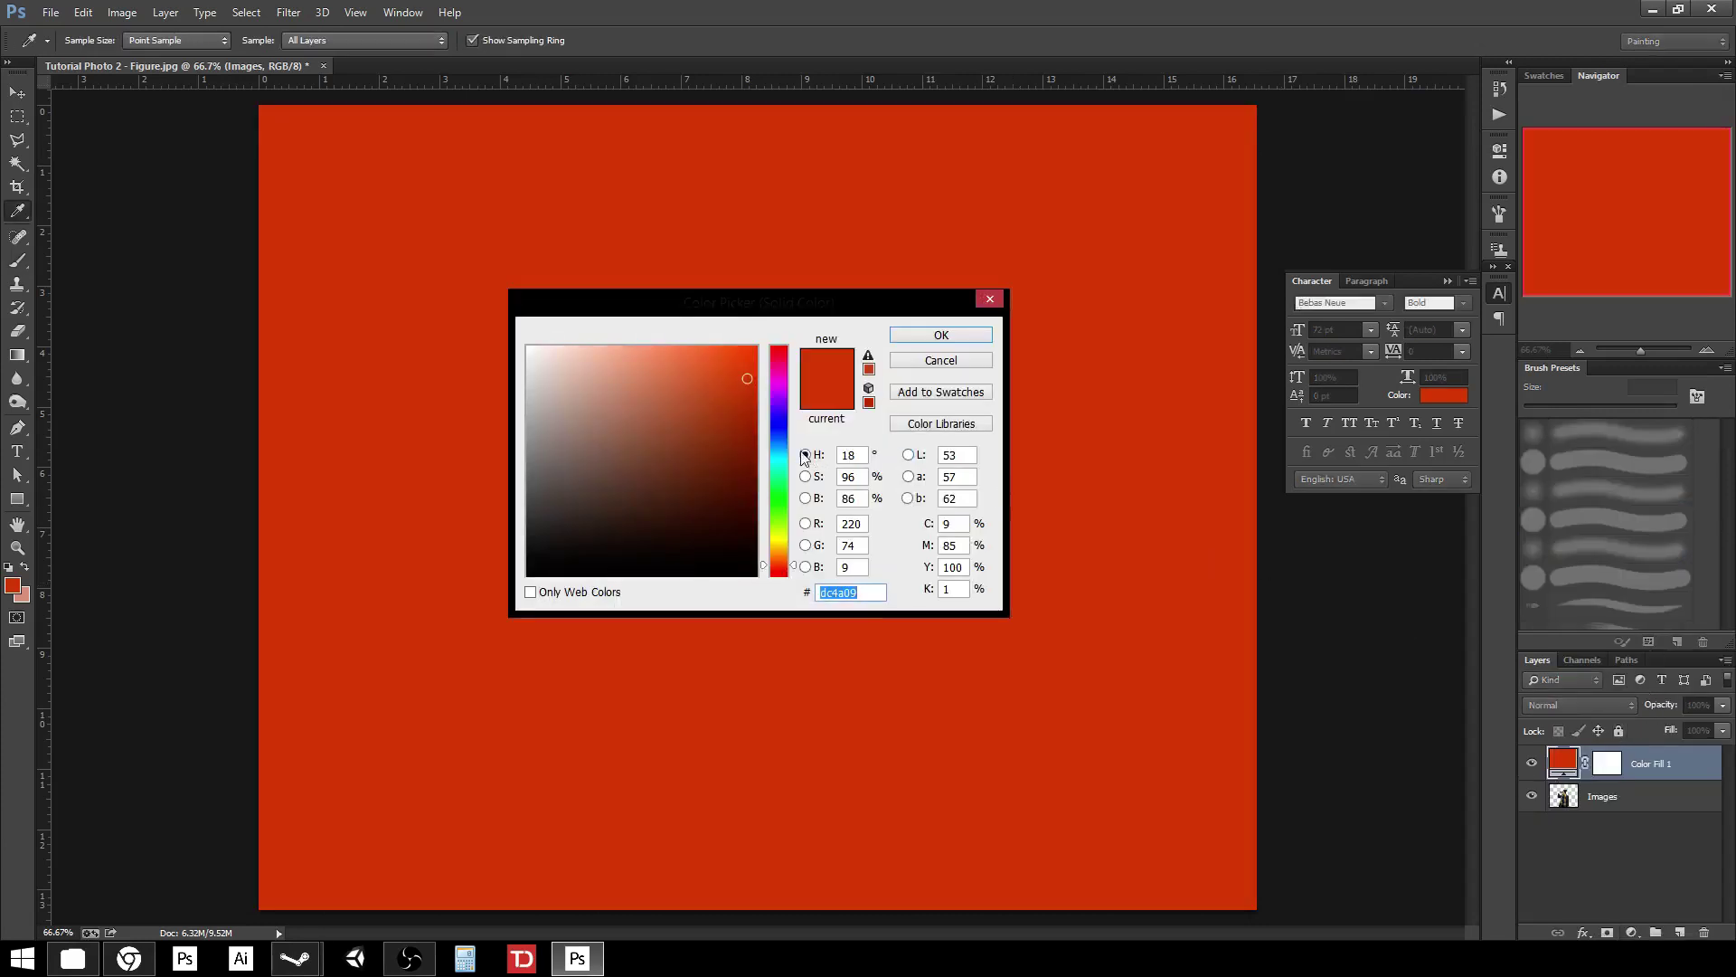
{"action": "left_click_drag", "start_coordinate": [637, 416], "coordinate": [695, 483]}
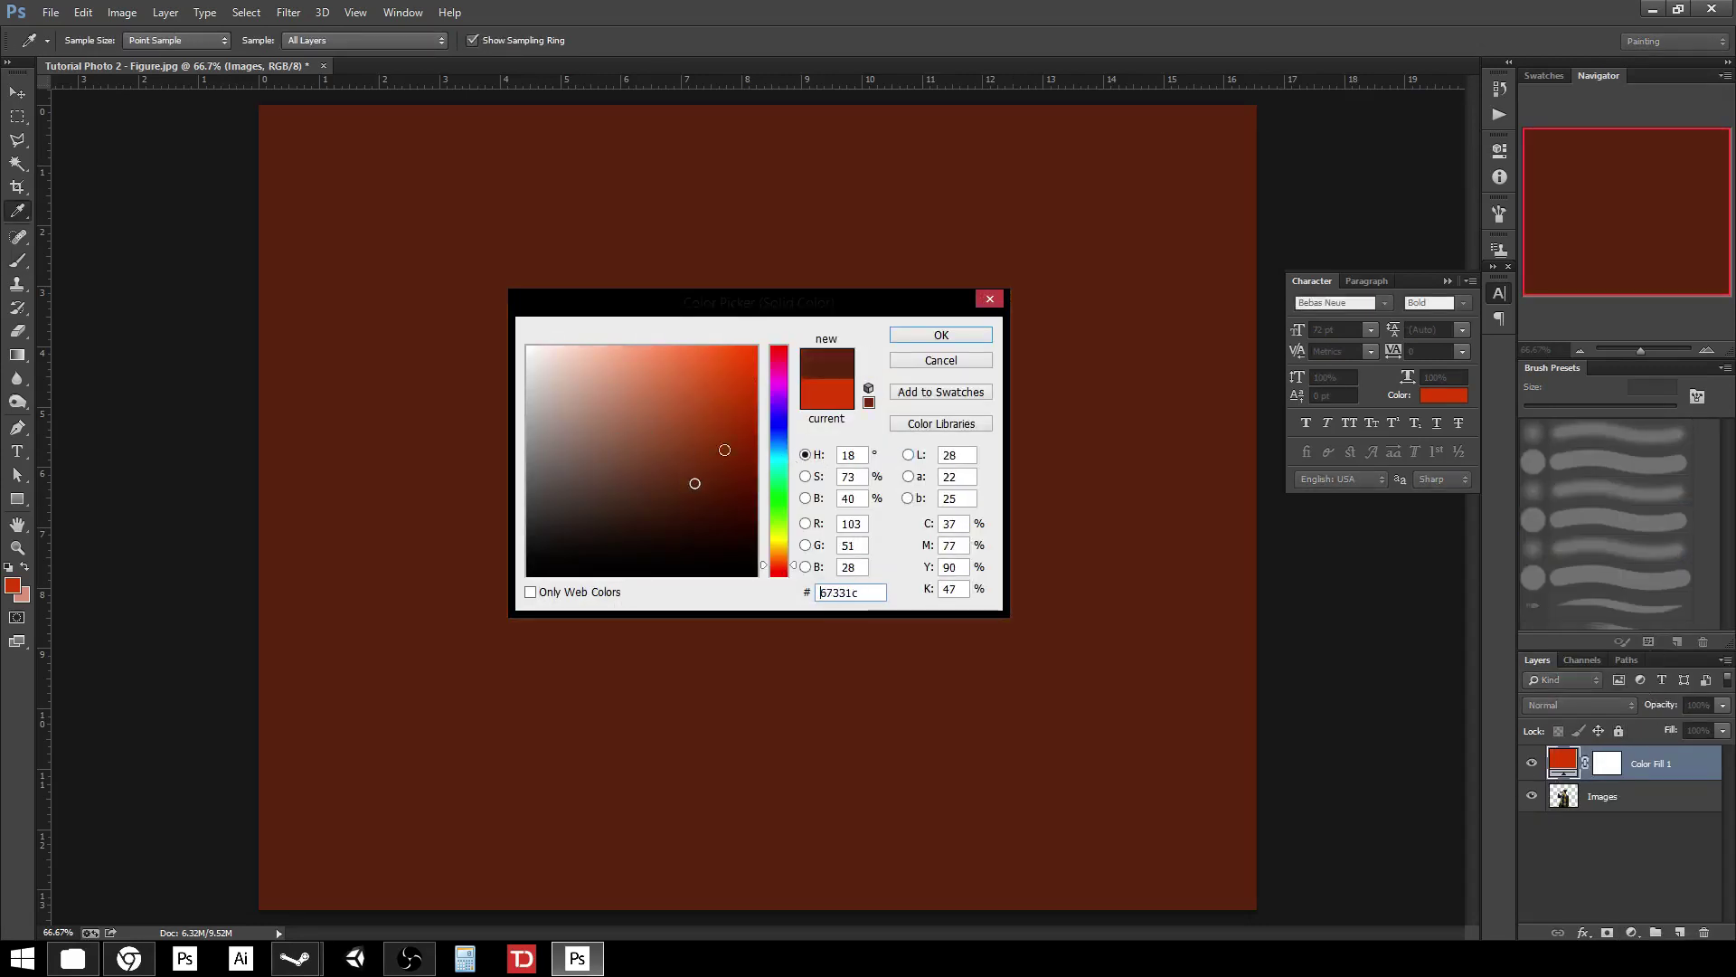
{"action": "left_click", "coordinate": [932, 337]}
{"action": "right_click", "coordinate": [1646, 766]}
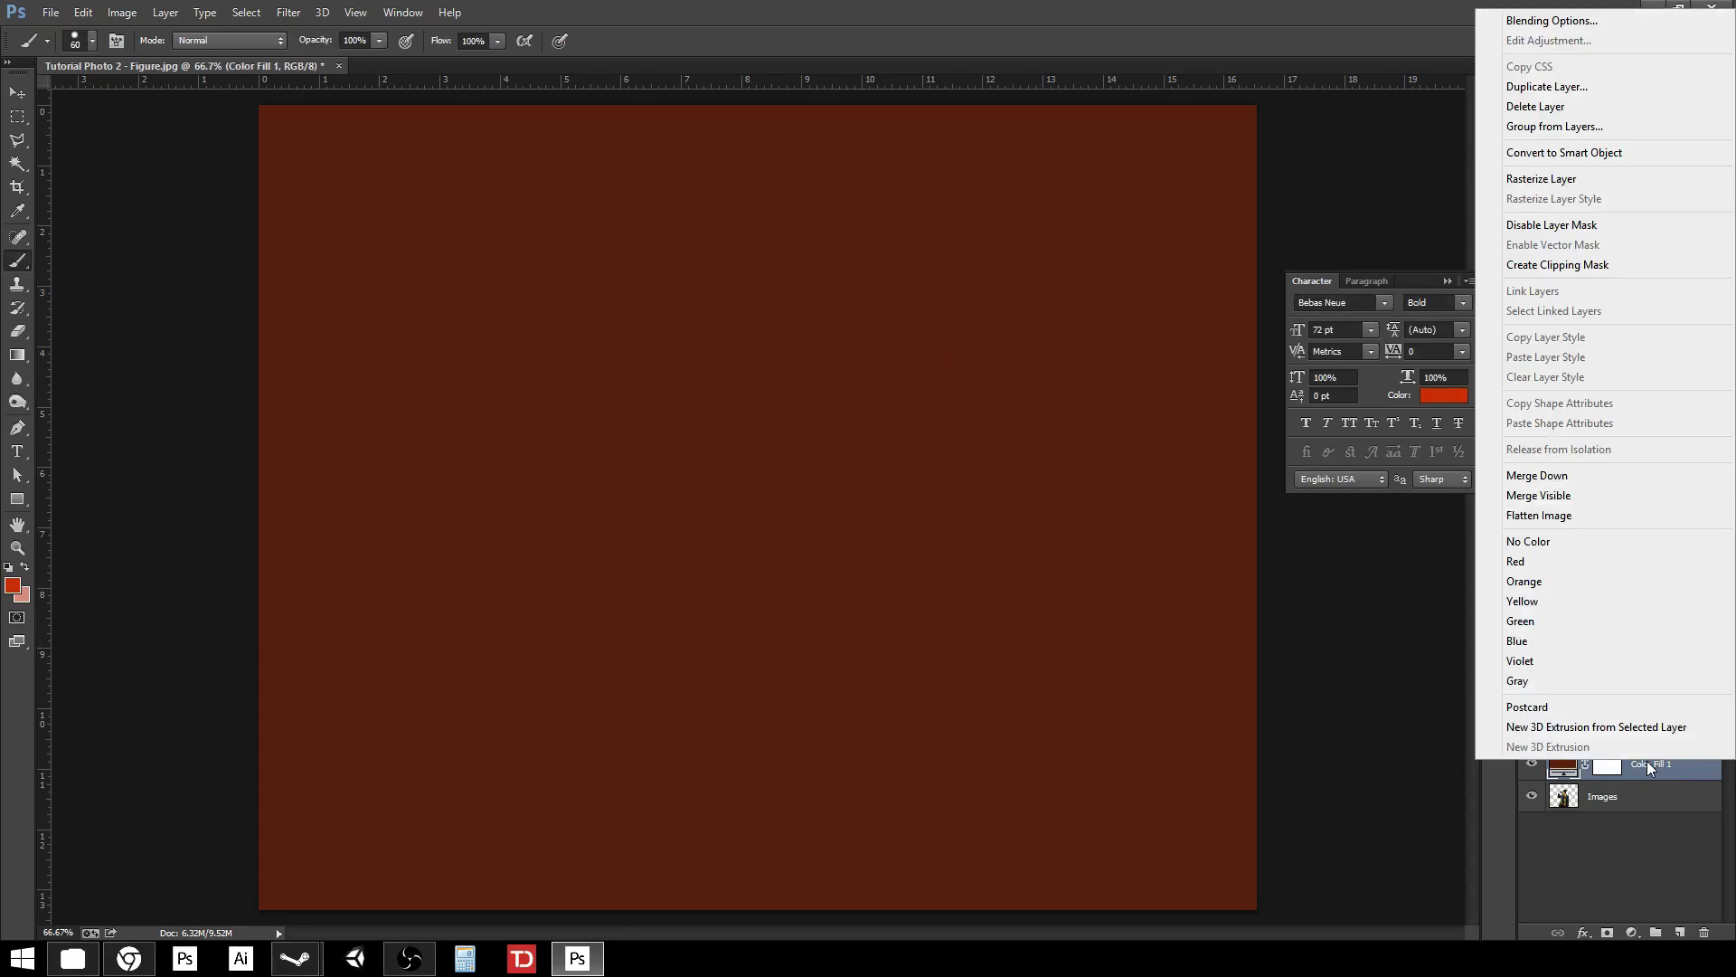
{"action": "left_click", "coordinate": [1583, 265]}
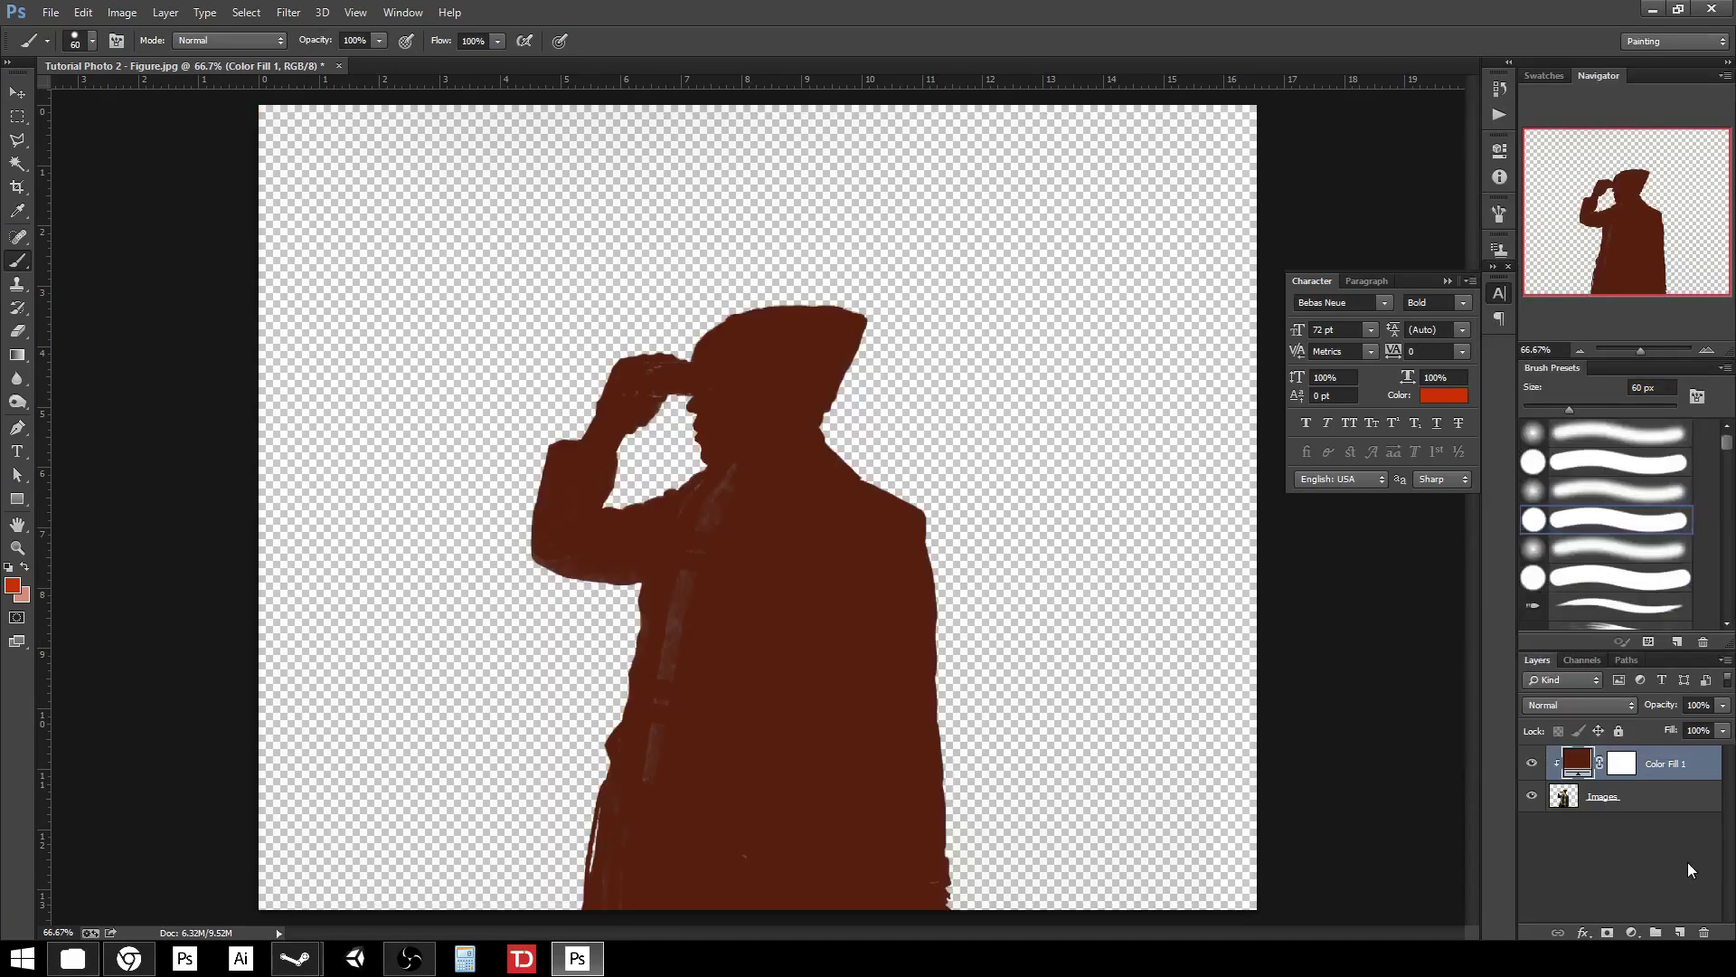
{"action": "double_click", "coordinate": [1576, 763]}
{"action": "left_click_drag", "start_coordinate": [825, 323], "coordinate": [1640, 431]}
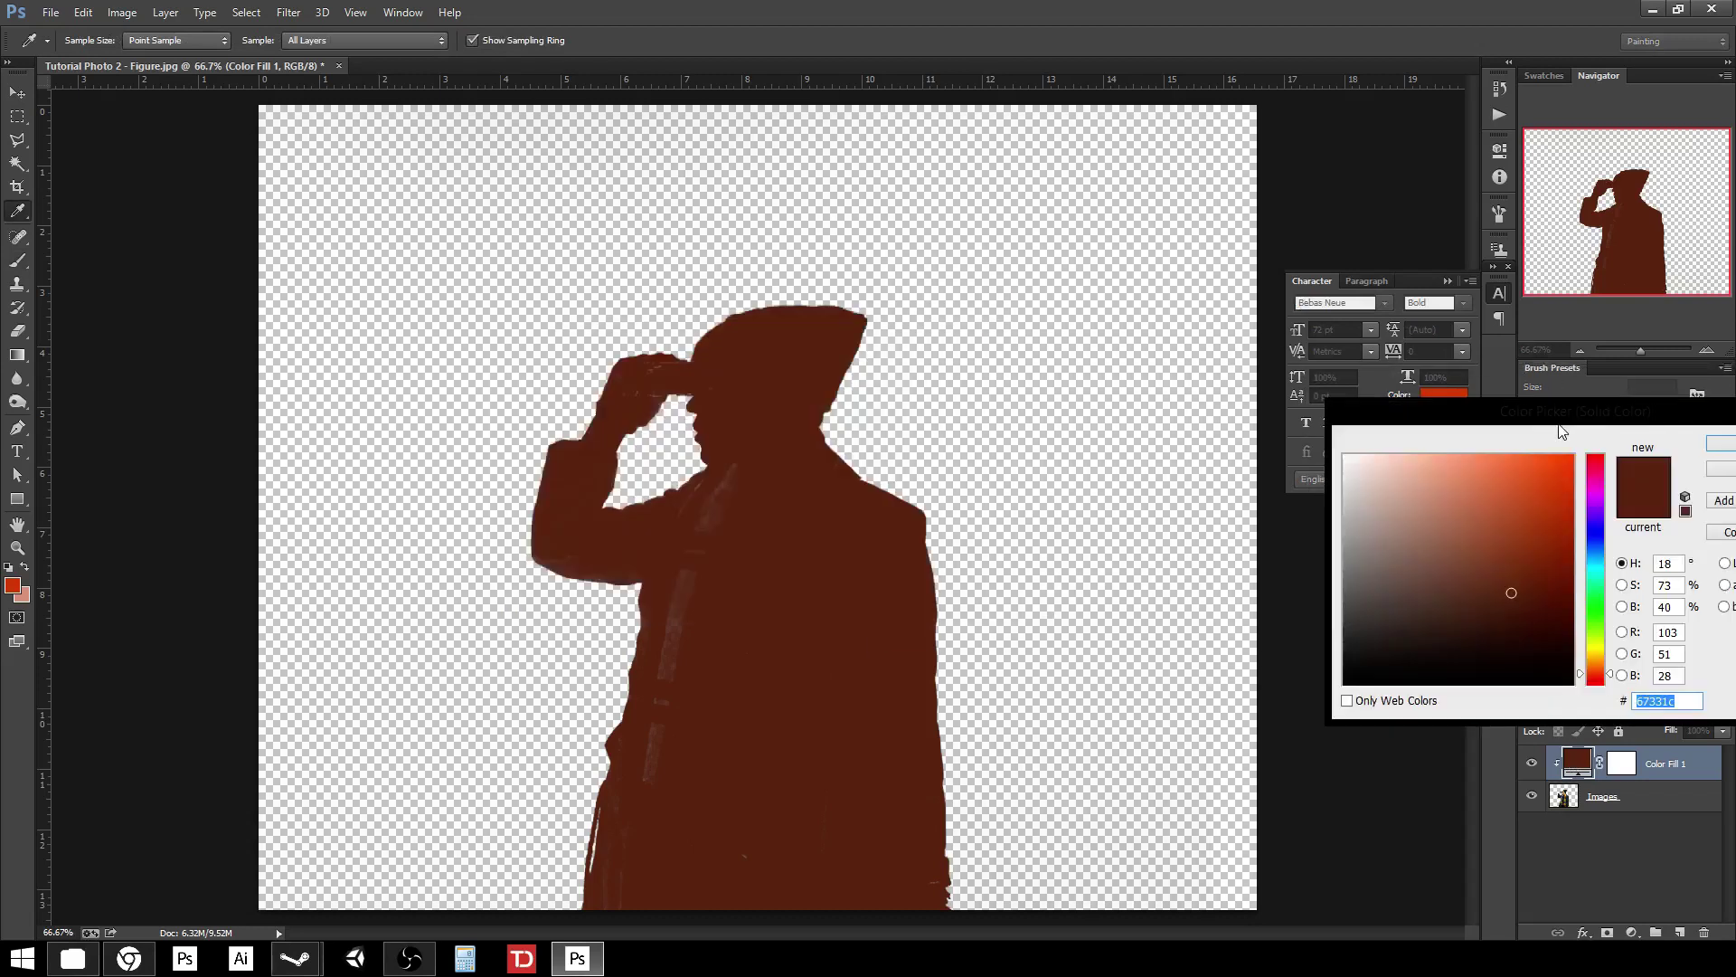
{"action": "left_click", "coordinate": [1441, 533]}
{"action": "left_click", "coordinate": [1575, 539]}
{"action": "mouse_move", "coordinate": [1447, 536]}
{"action": "left_mouse_down"}
{"action": "mouse_move", "coordinate": [1479, 529]}
{"action": "mouse_move", "coordinate": [1488, 618]}
{"action": "mouse_move", "coordinate": [1496, 600]}
{"action": "mouse_move", "coordinate": [1395, 545]}
{"action": "left_mouse_up"}
{"action": "left_click", "coordinate": [1594, 676]}
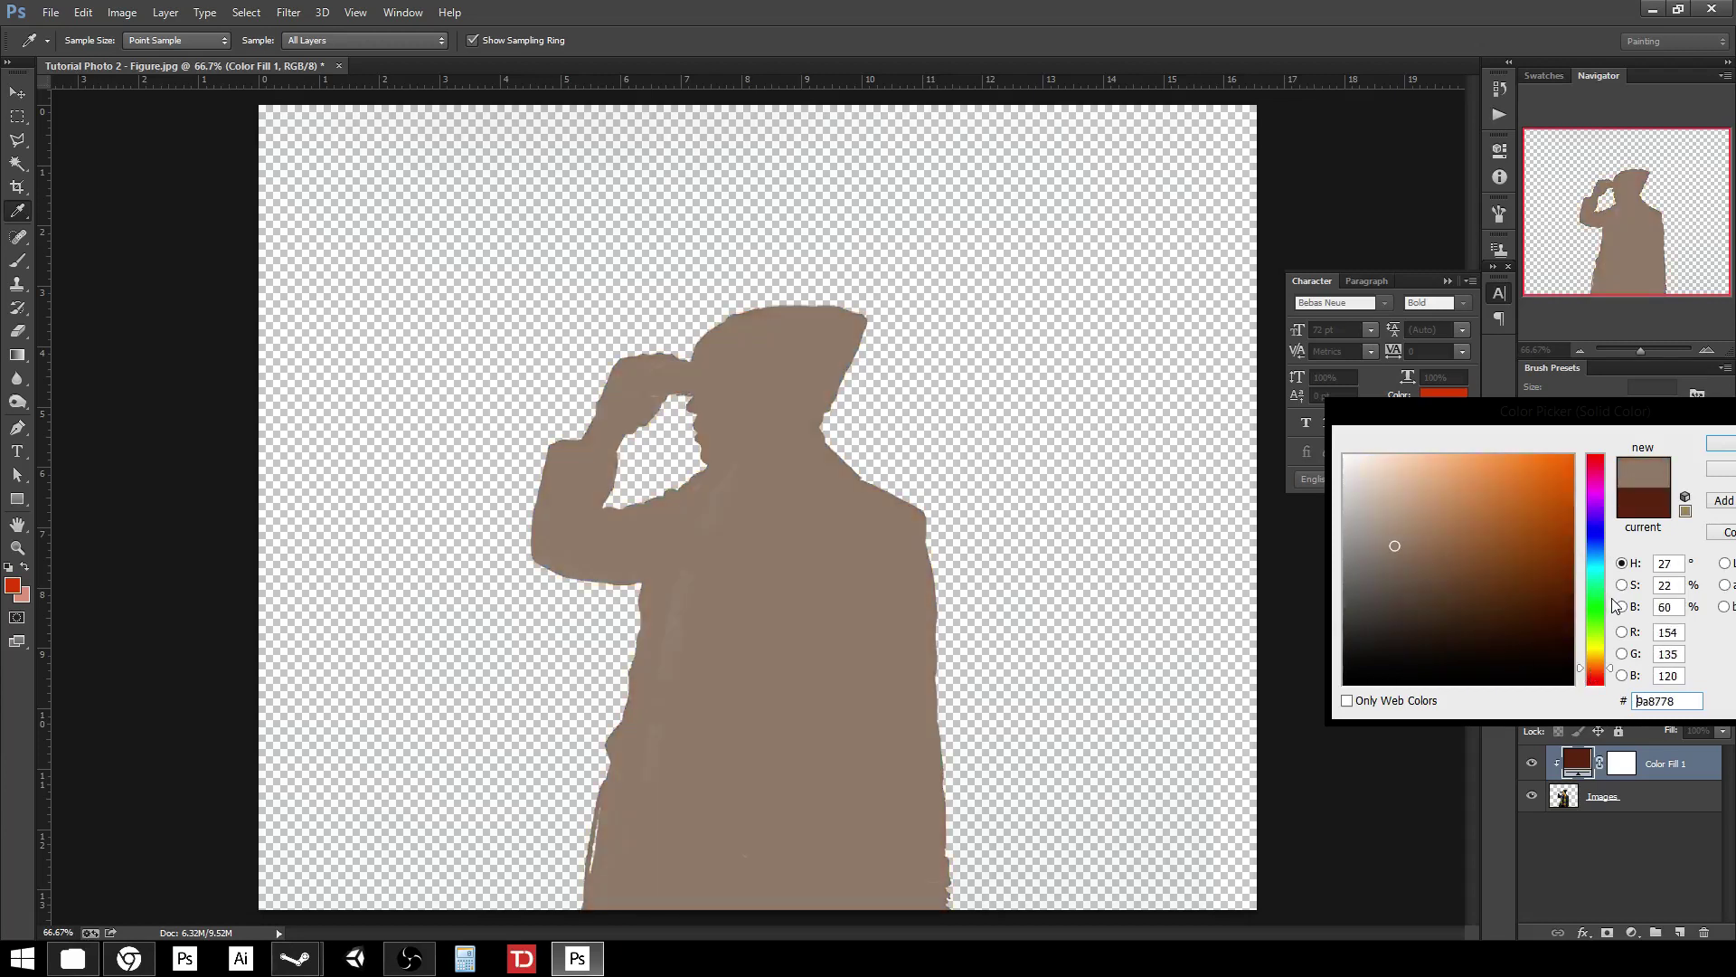
{"action": "left_click", "coordinate": [1596, 585]}
{"action": "mouse_move", "coordinate": [1451, 613]}
{"action": "left_mouse_down"}
{"action": "mouse_move", "coordinate": [1415, 560]}
{"action": "mouse_move", "coordinate": [1365, 601]}
{"action": "mouse_move", "coordinate": [1468, 594]}
{"action": "mouse_move", "coordinate": [1516, 531]}
{"action": "mouse_move", "coordinate": [1427, 507]}
{"action": "left_mouse_up"}
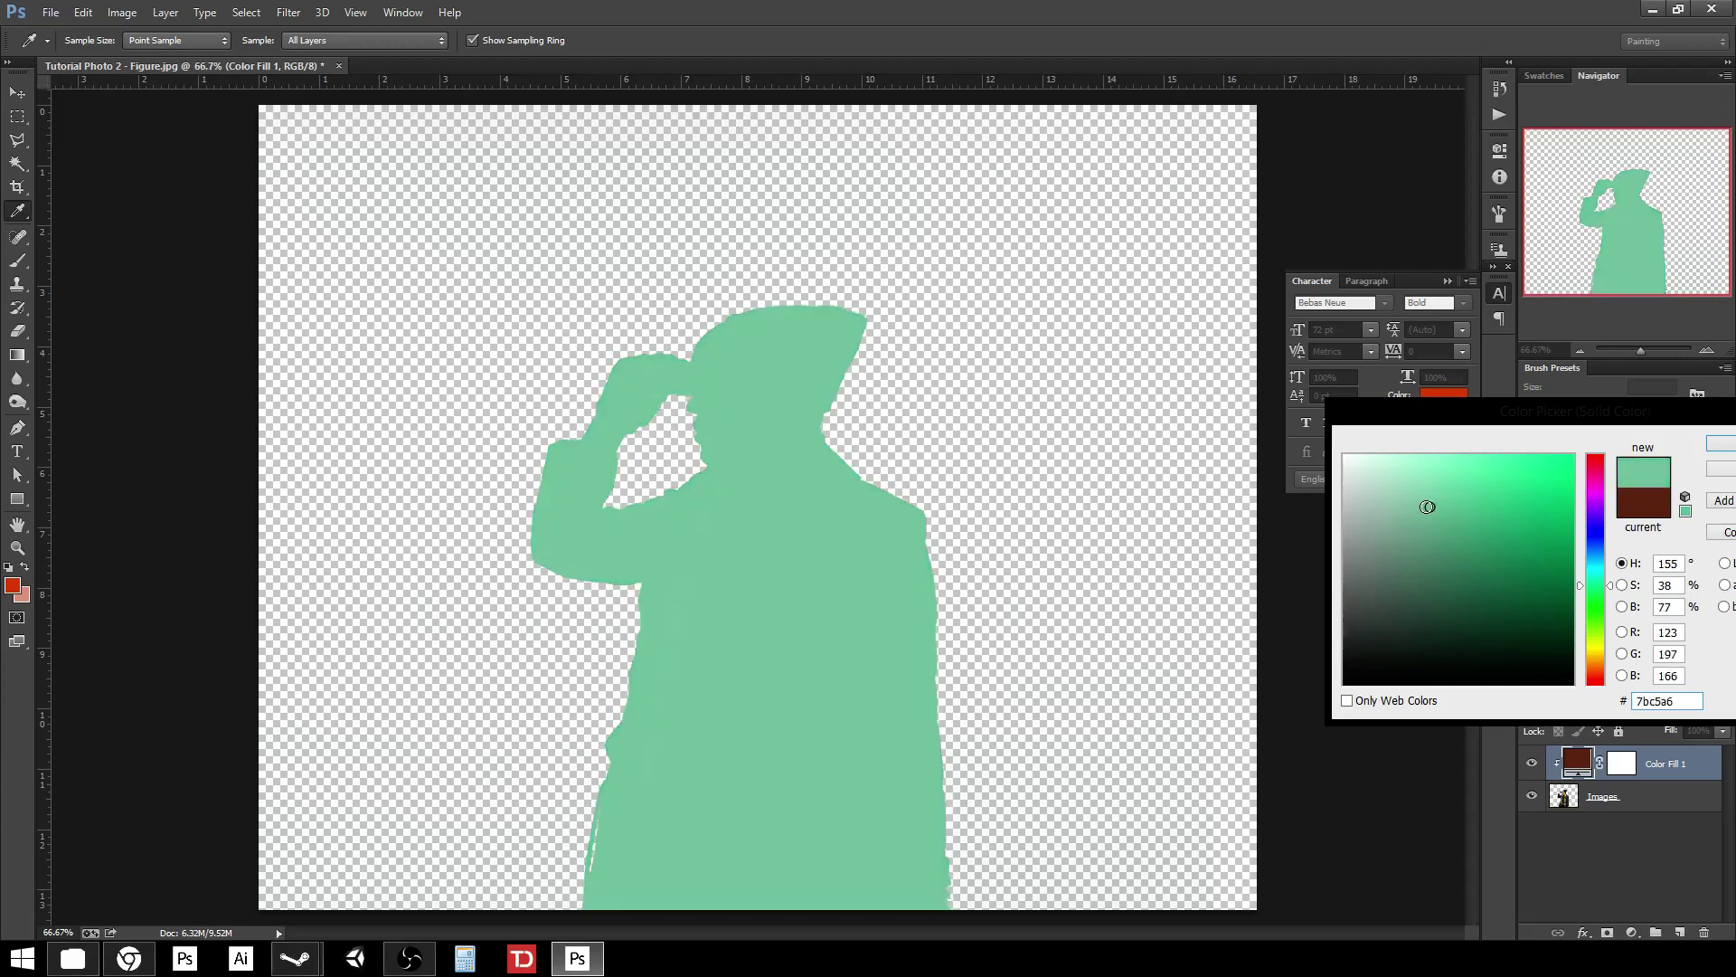
{"action": "left_click_drag", "start_coordinate": [1646, 430], "coordinate": [1491, 407]}
{"action": "left_click", "coordinate": [1579, 425]}
{"action": "key", "text": "b"}
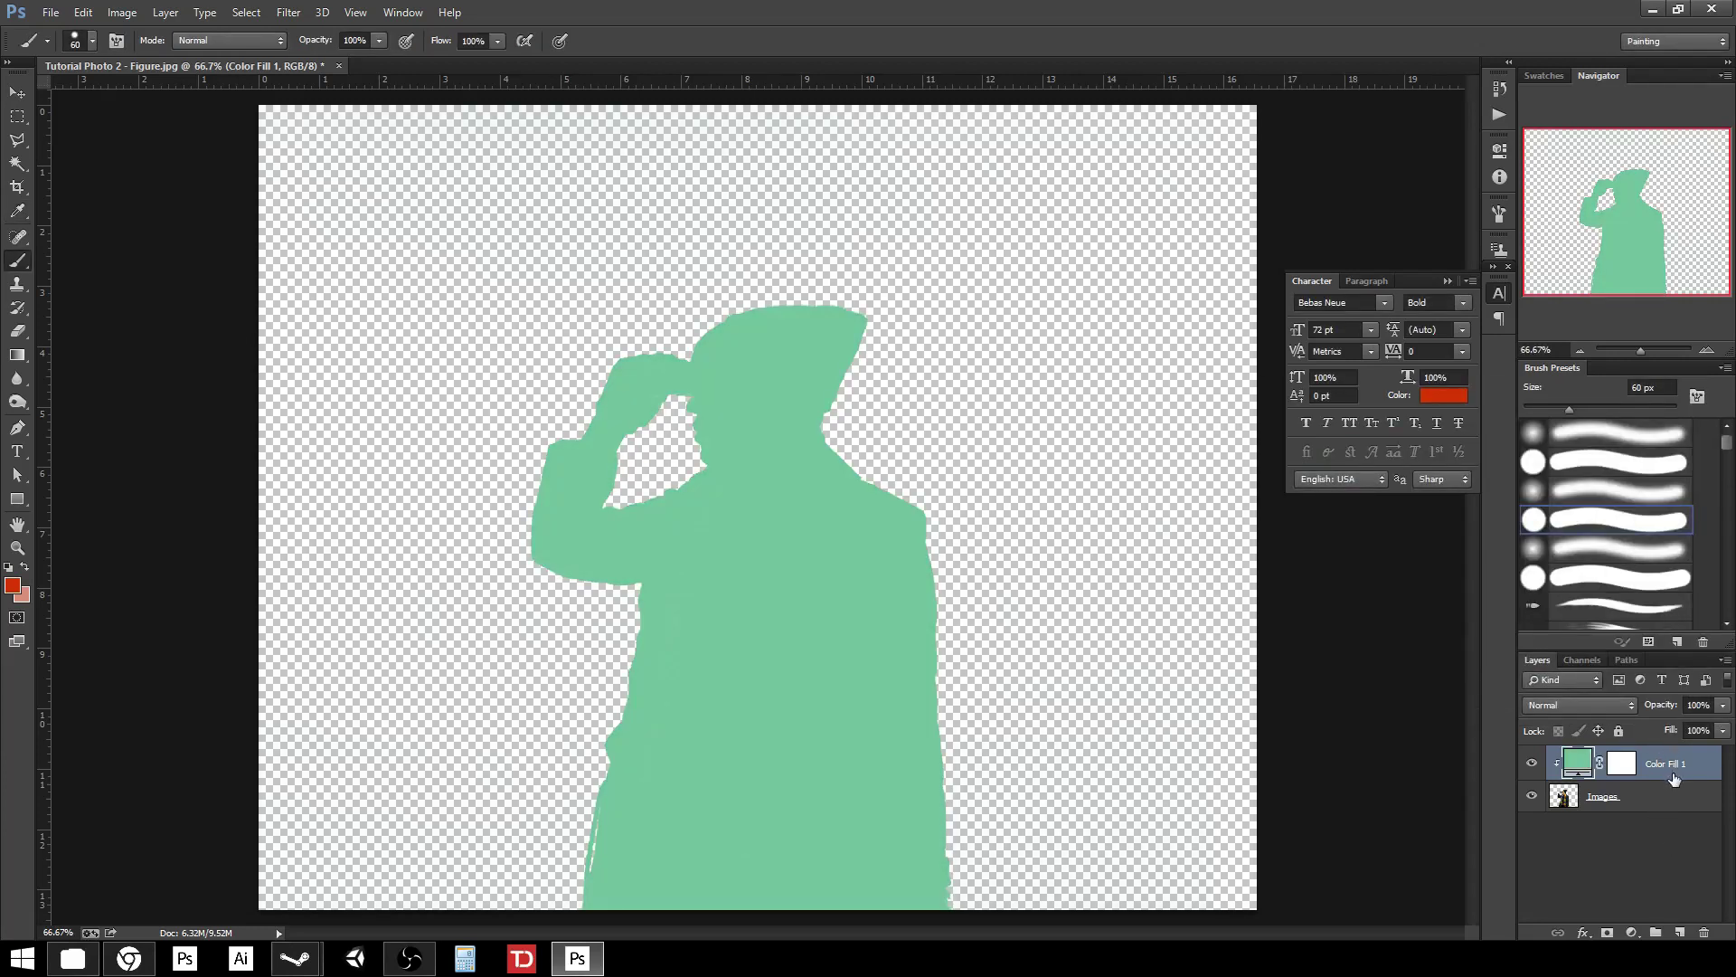
Step: Replace the green fill with a clipped Hue/Saturation layer at Saturation -49, then add Group 1
{"action": "key", "text": "Delete"}
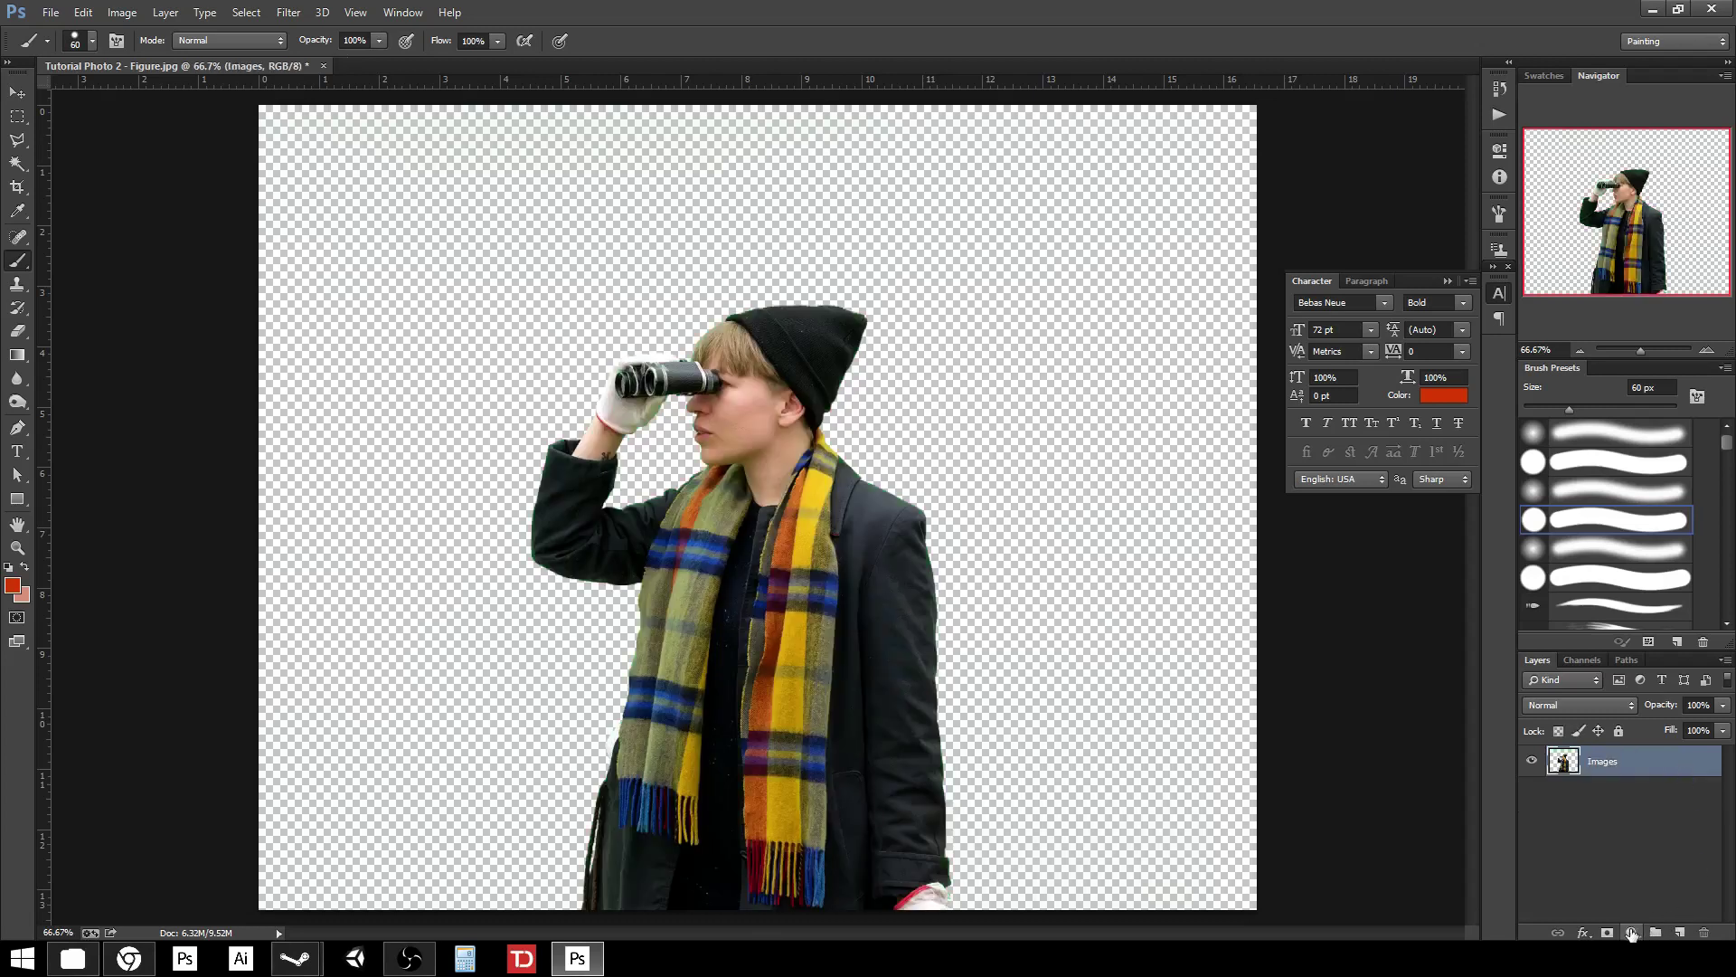
{"action": "left_click", "coordinate": [1631, 932]}
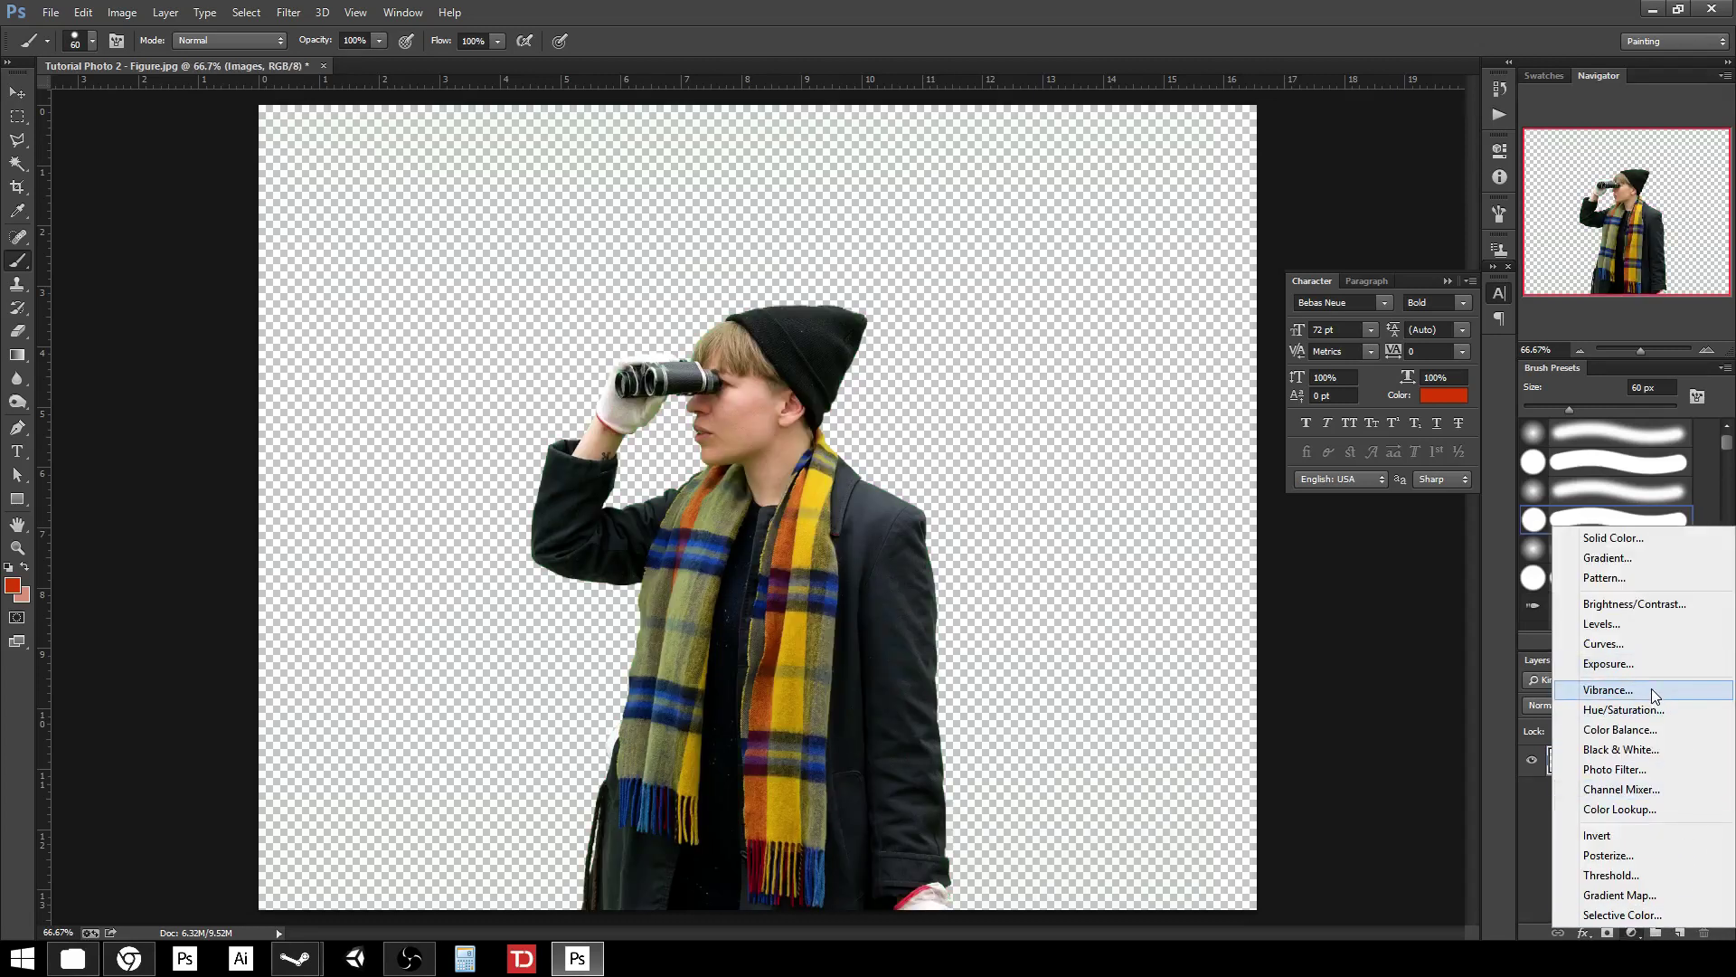
{"action": "left_click", "coordinate": [1657, 711]}
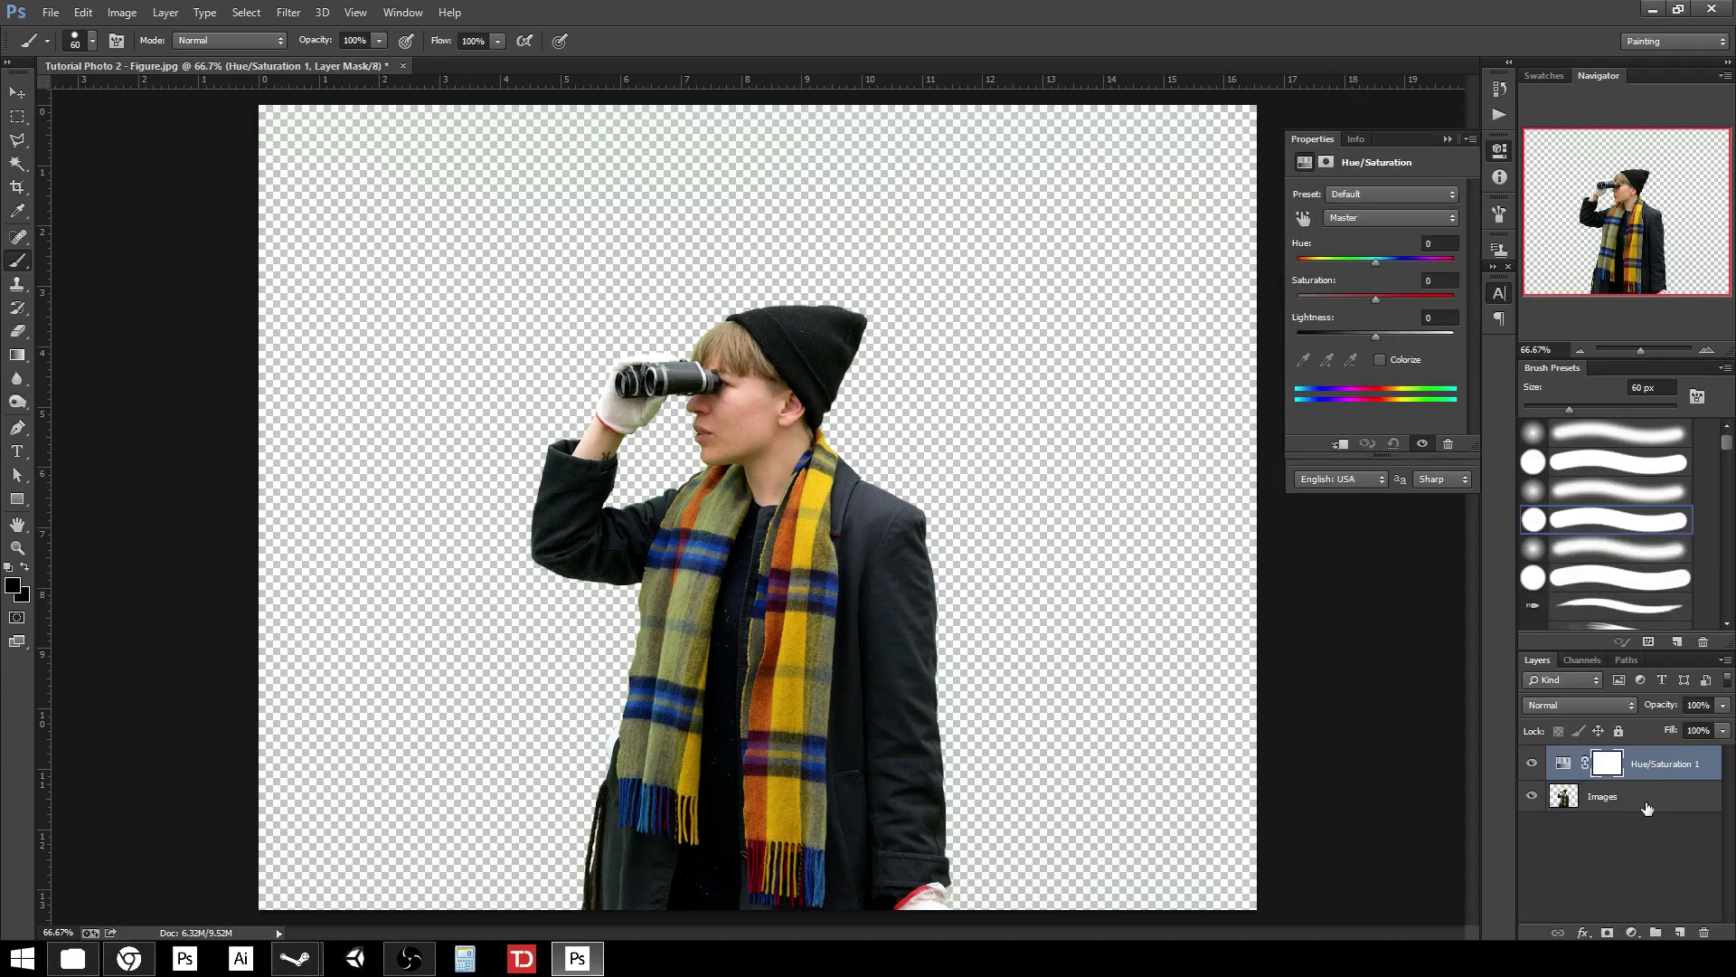
{"action": "right_click", "coordinate": [1671, 770]}
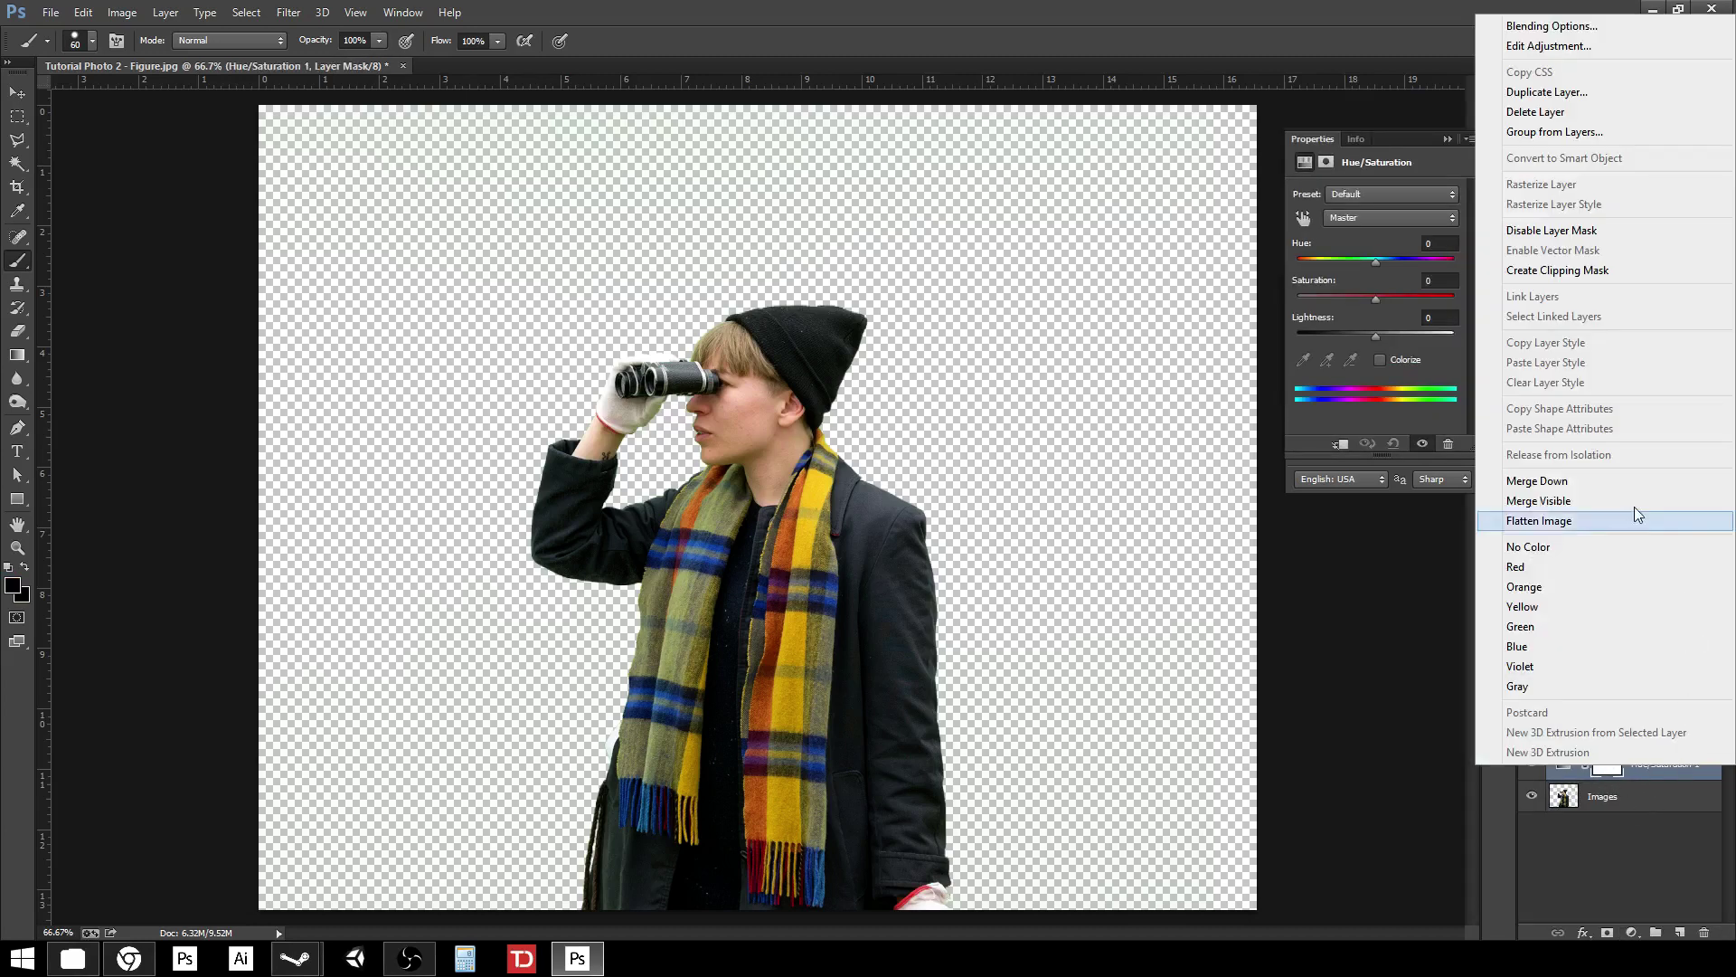
{"action": "left_click", "coordinate": [1570, 274]}
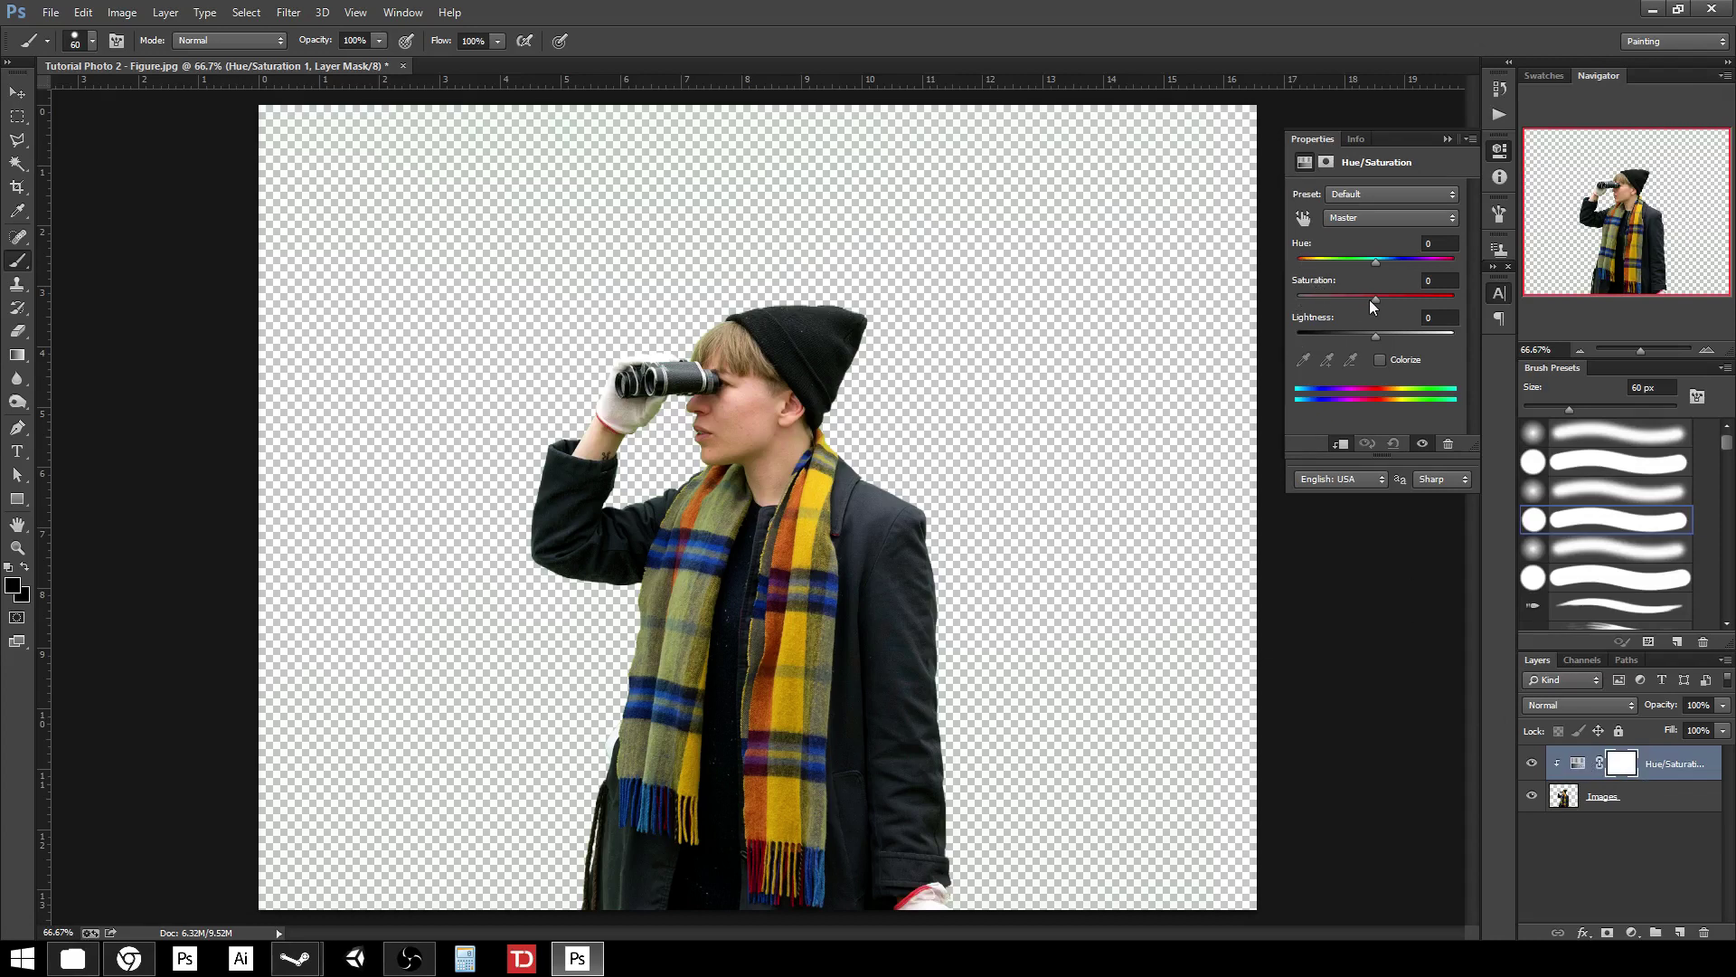
{"action": "mouse_move", "coordinate": [1374, 299]}
{"action": "left_mouse_down"}
{"action": "mouse_move", "coordinate": [1300, 299]}
{"action": "mouse_move", "coordinate": [1342, 297]}
{"action": "left_mouse_up"}
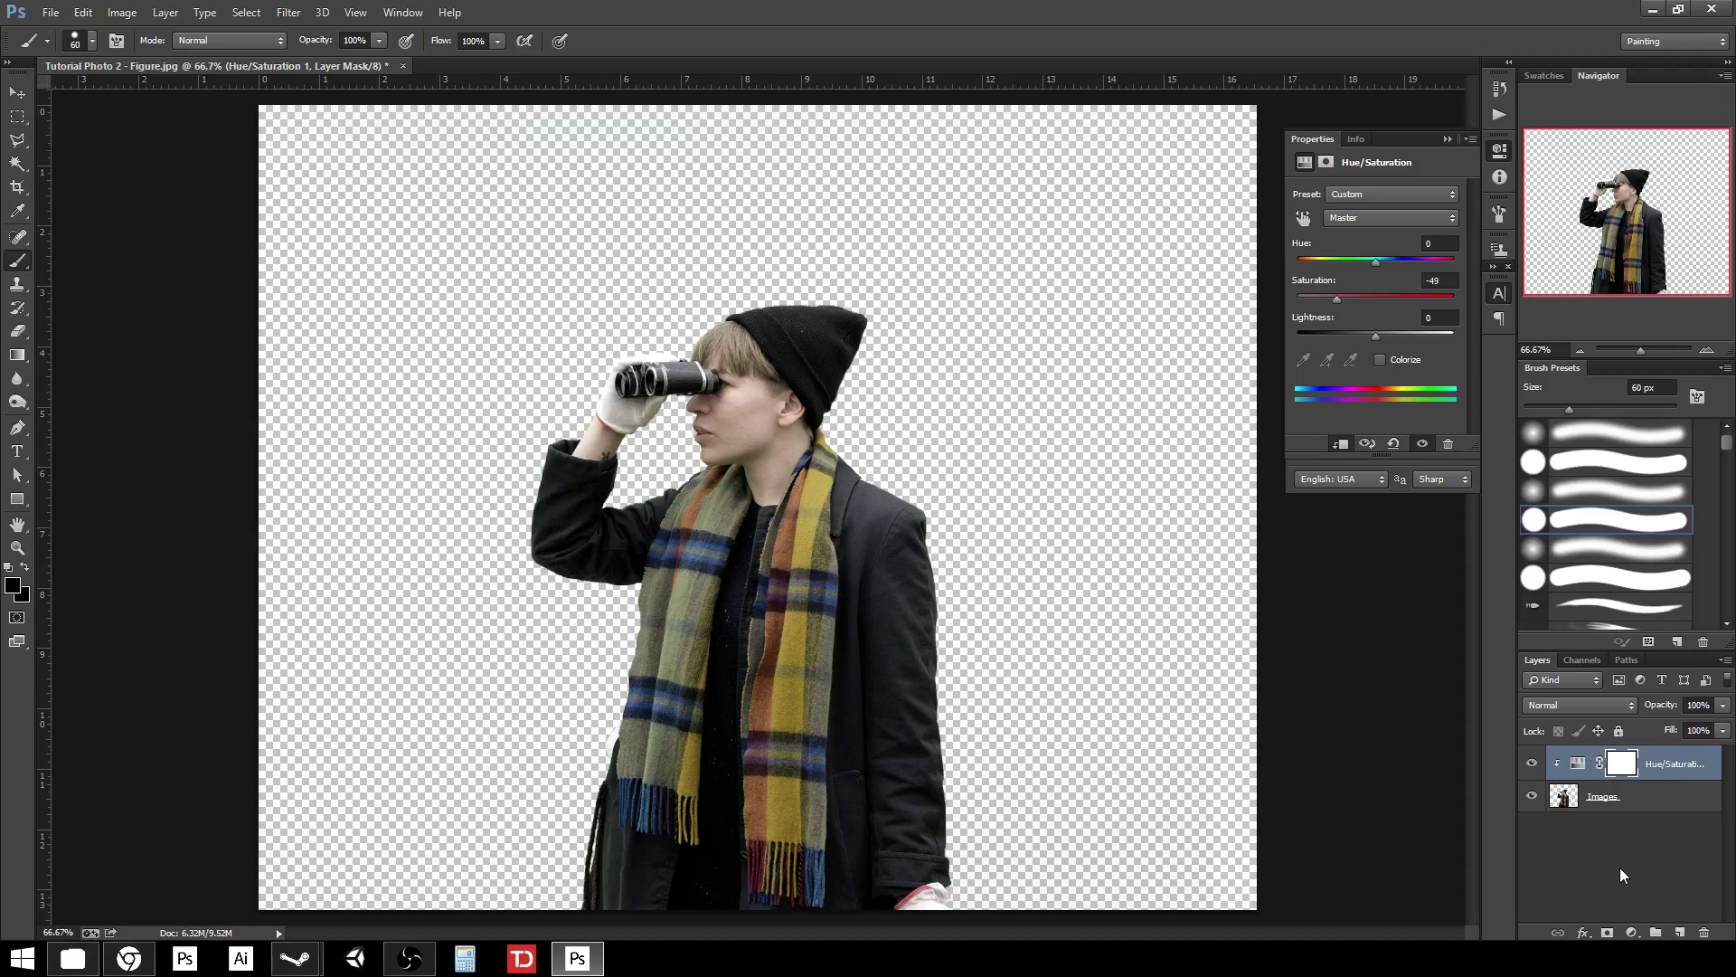
{"action": "left_click", "coordinate": [1656, 933]}
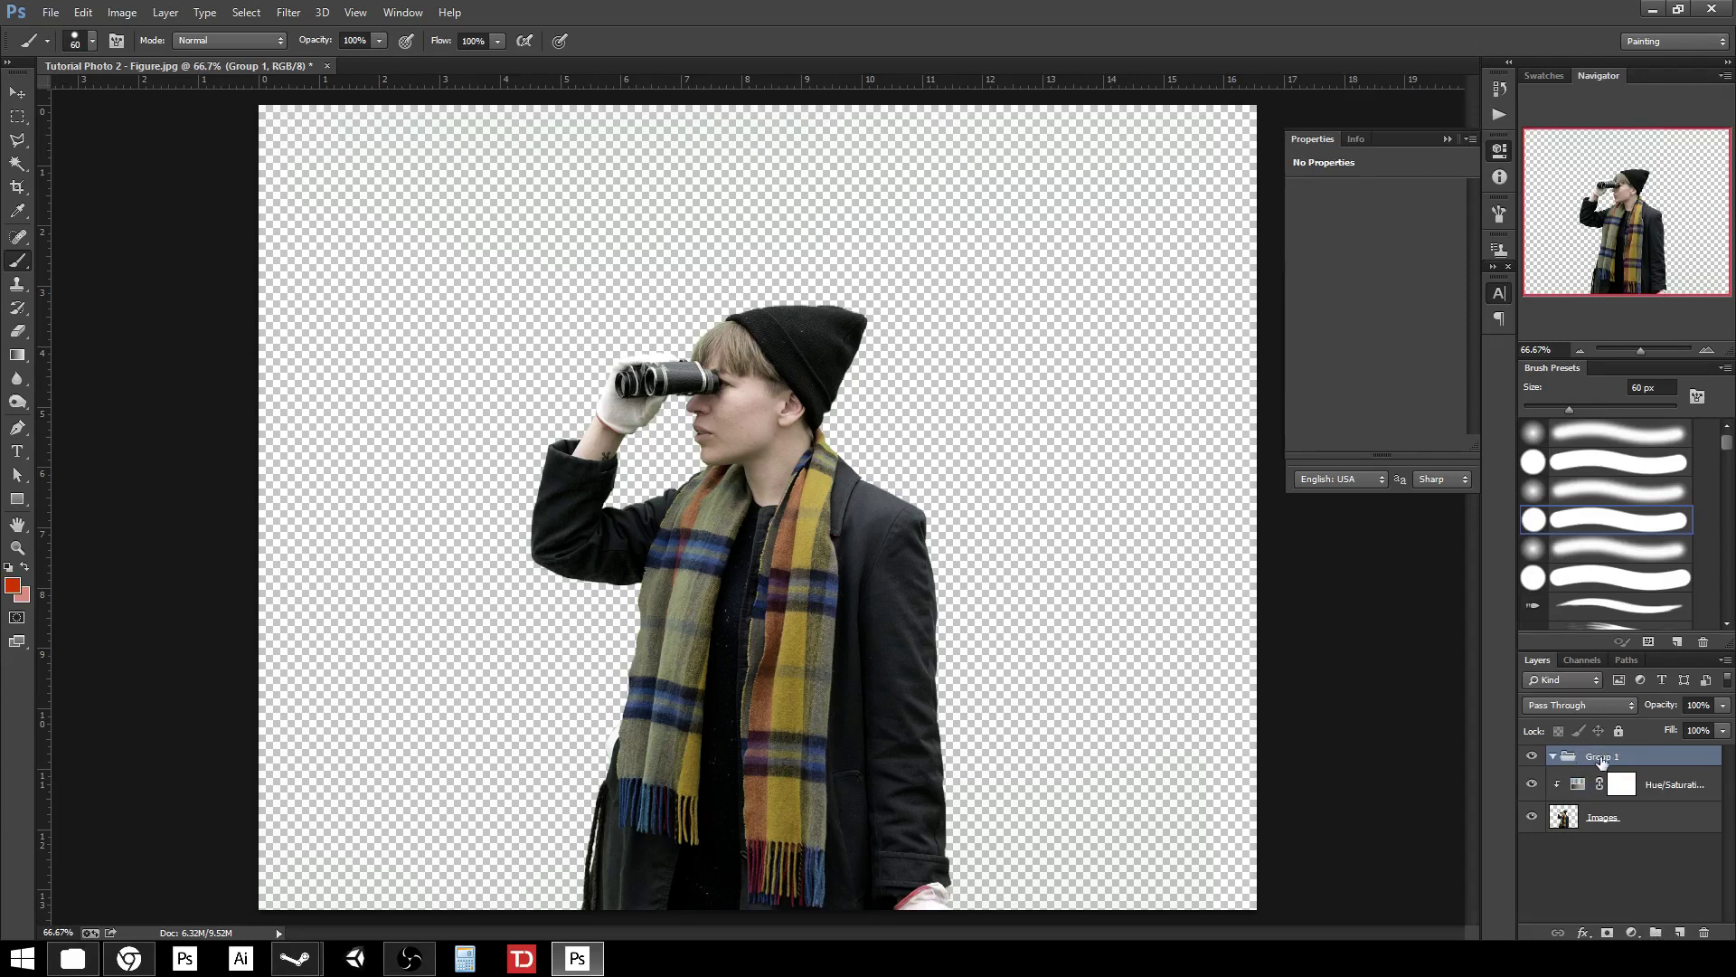
Step: Delete the Hue/Saturation 1 adjustment layer and the empty Group 1
{"action": "left_click", "coordinate": [1621, 816]}
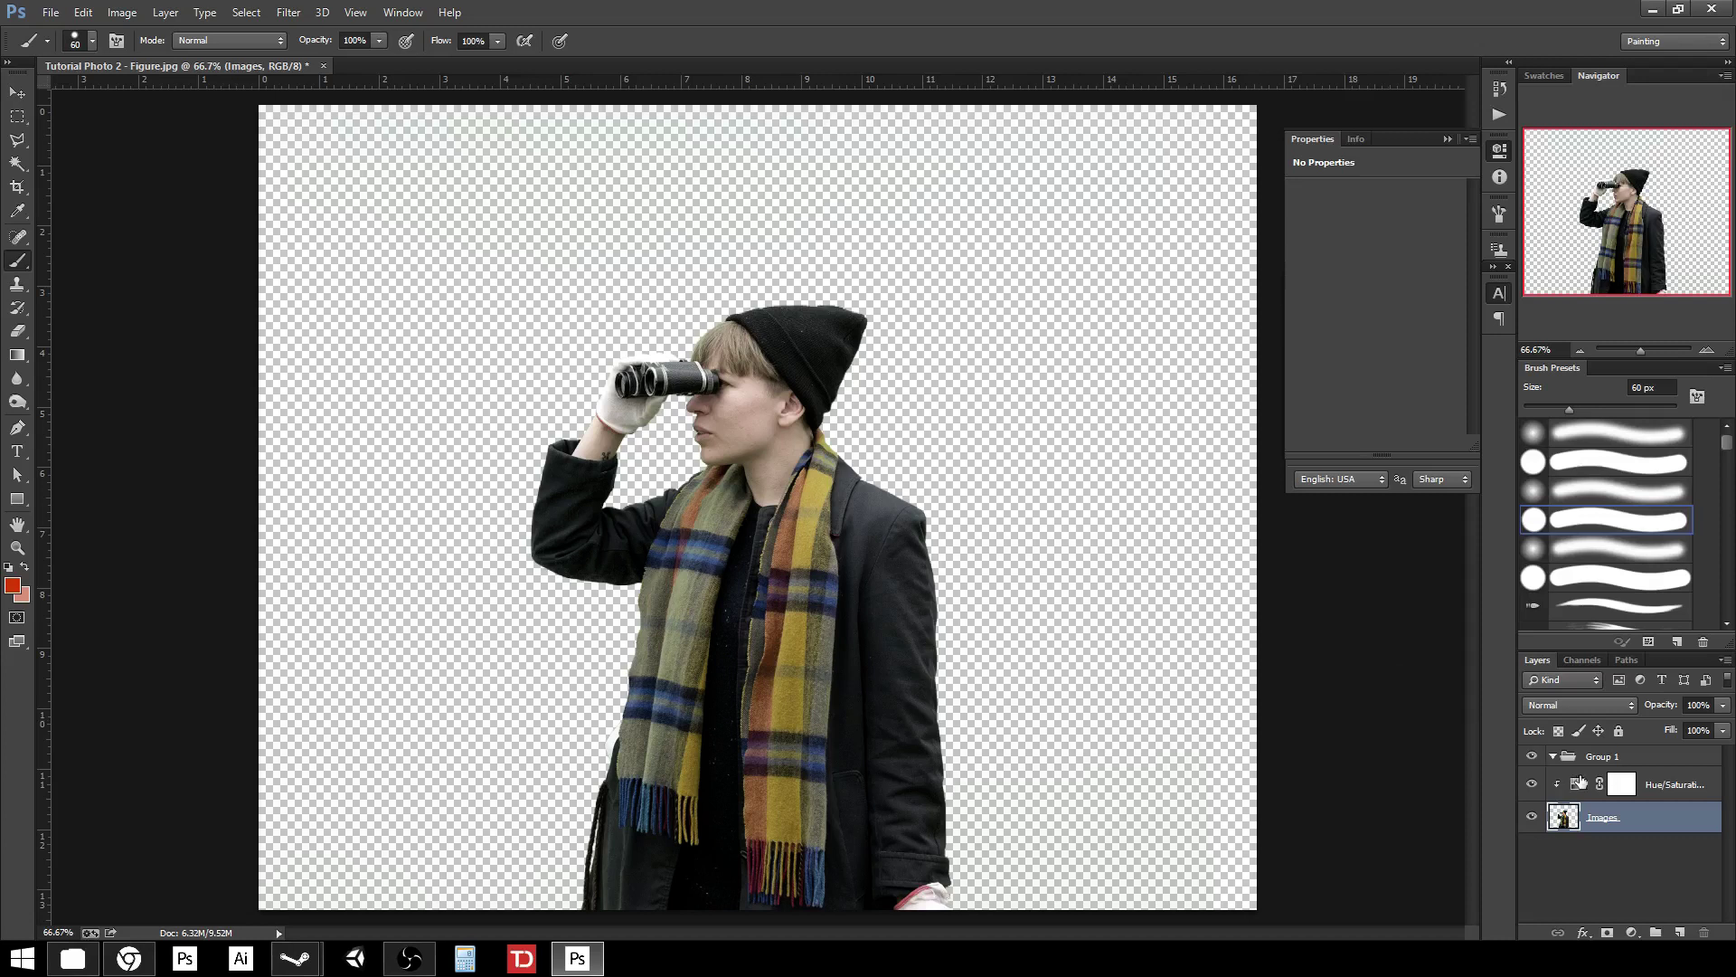
{"action": "left_click", "coordinate": [1664, 789]}
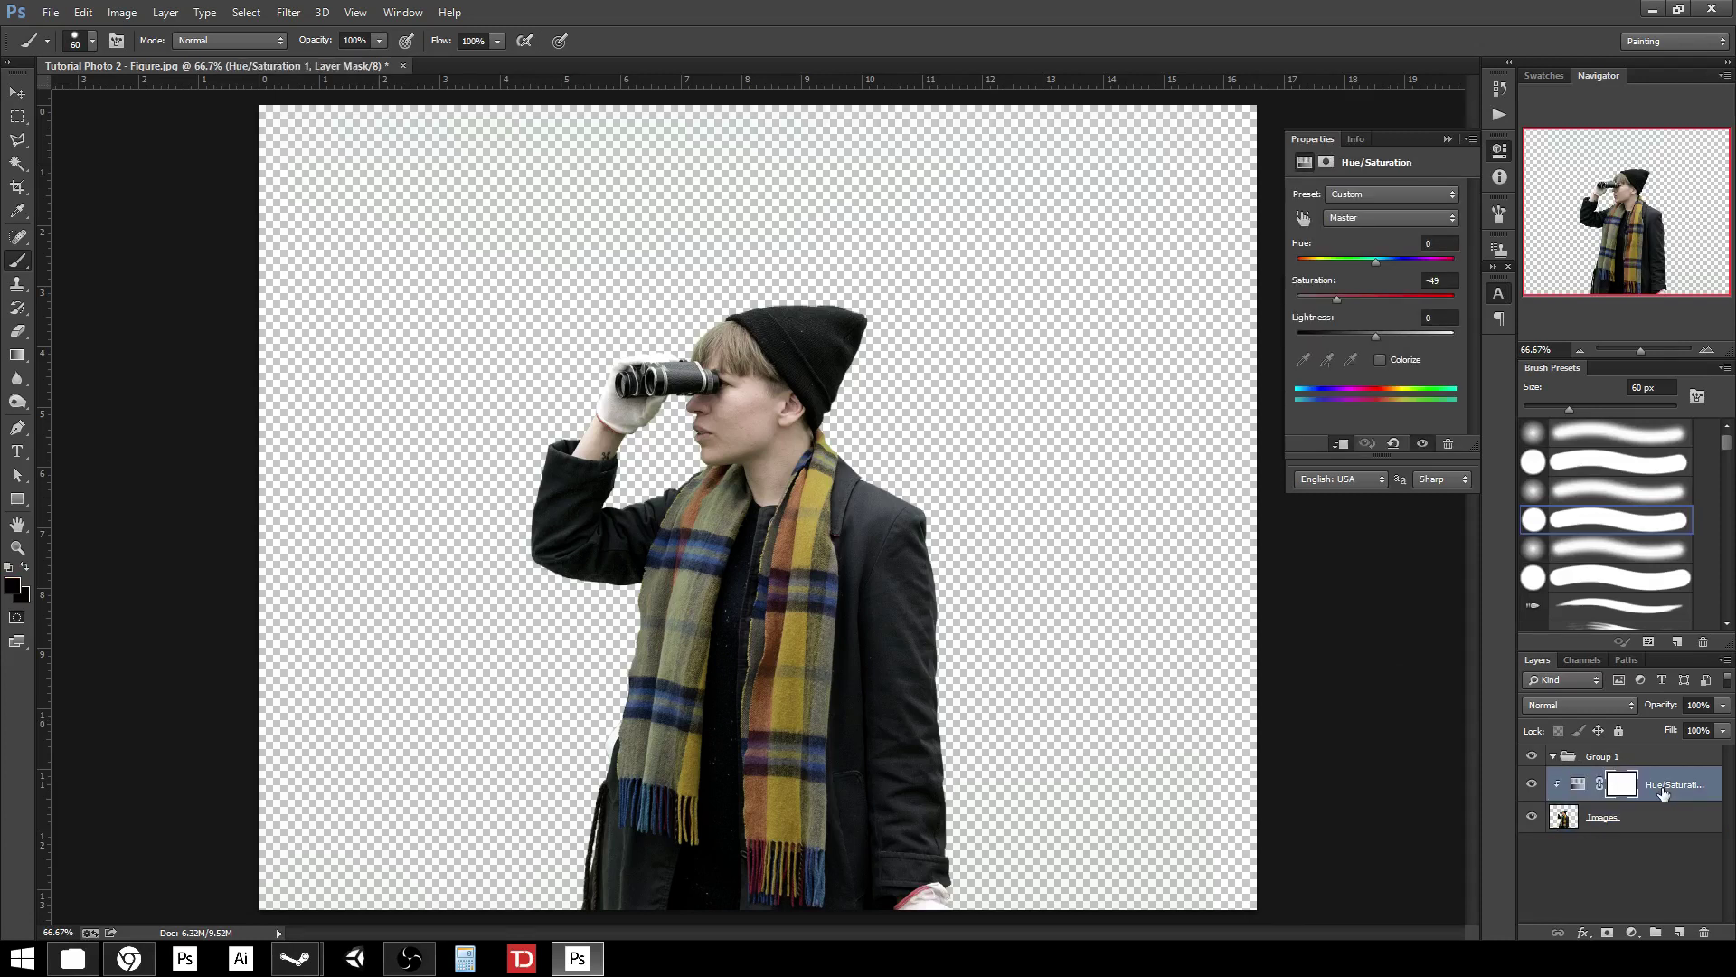
{"action": "key", "text": "Delete"}
{"action": "key", "text": "ctrl+shift+g"}
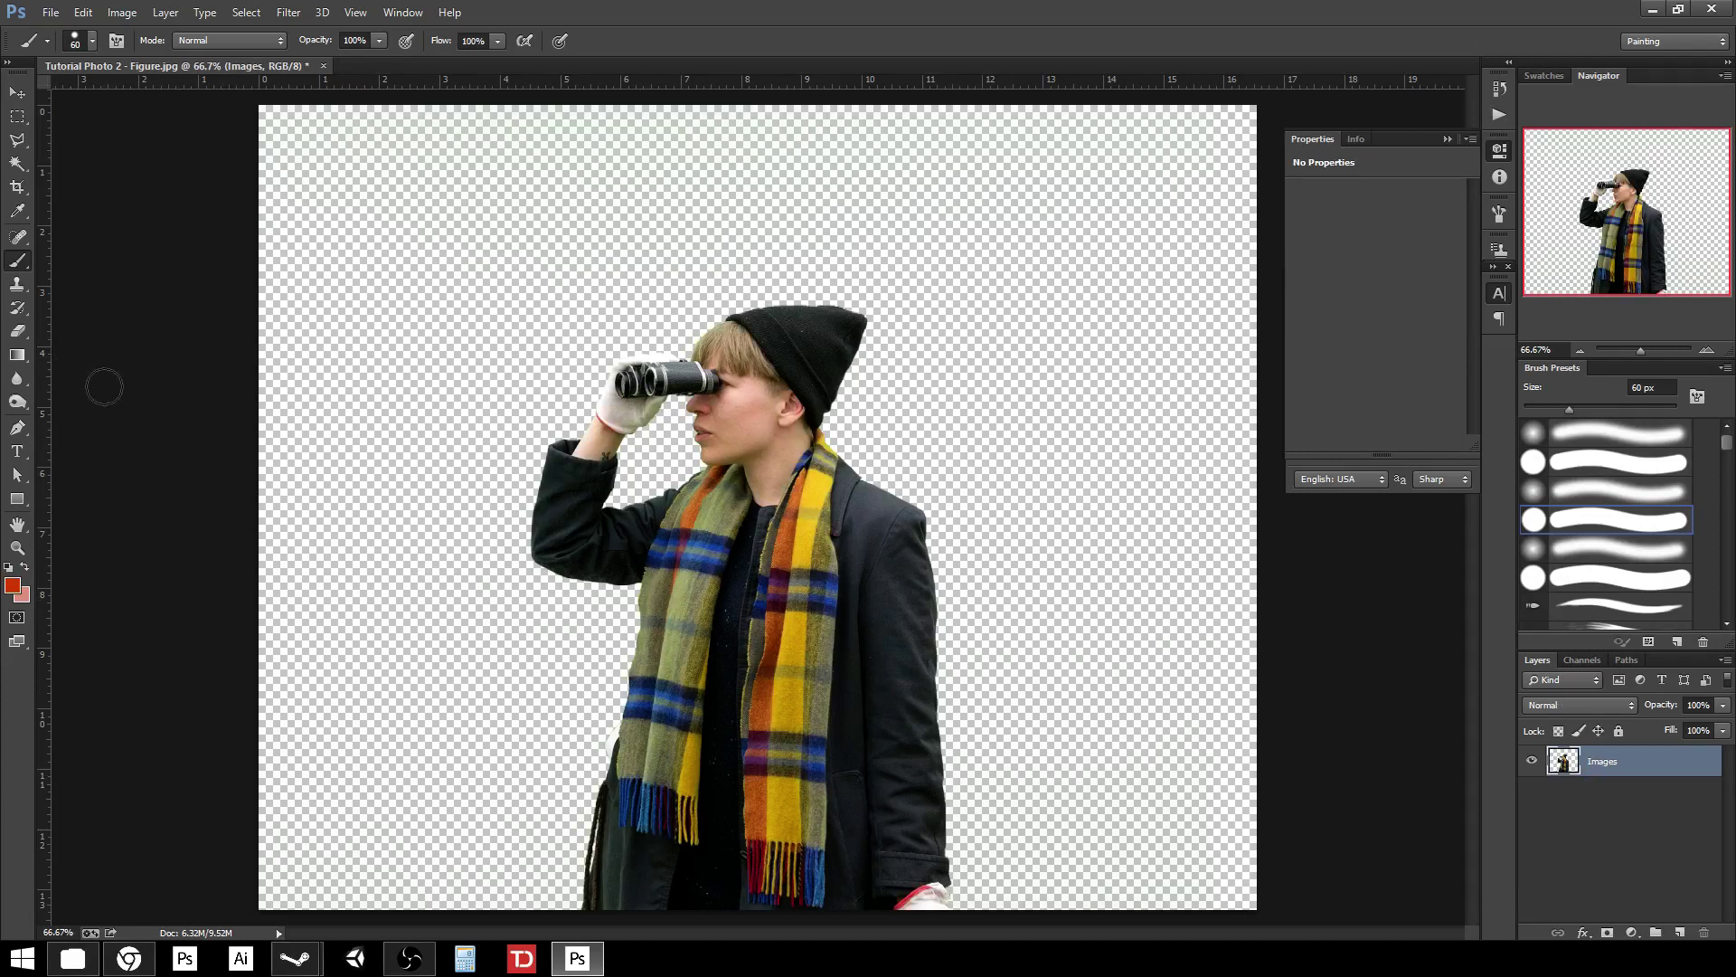
Step: Choose a soft round brush and set the foreground colour to dark blue-grey 323744
{"action": "left_click", "coordinate": [91, 41]}
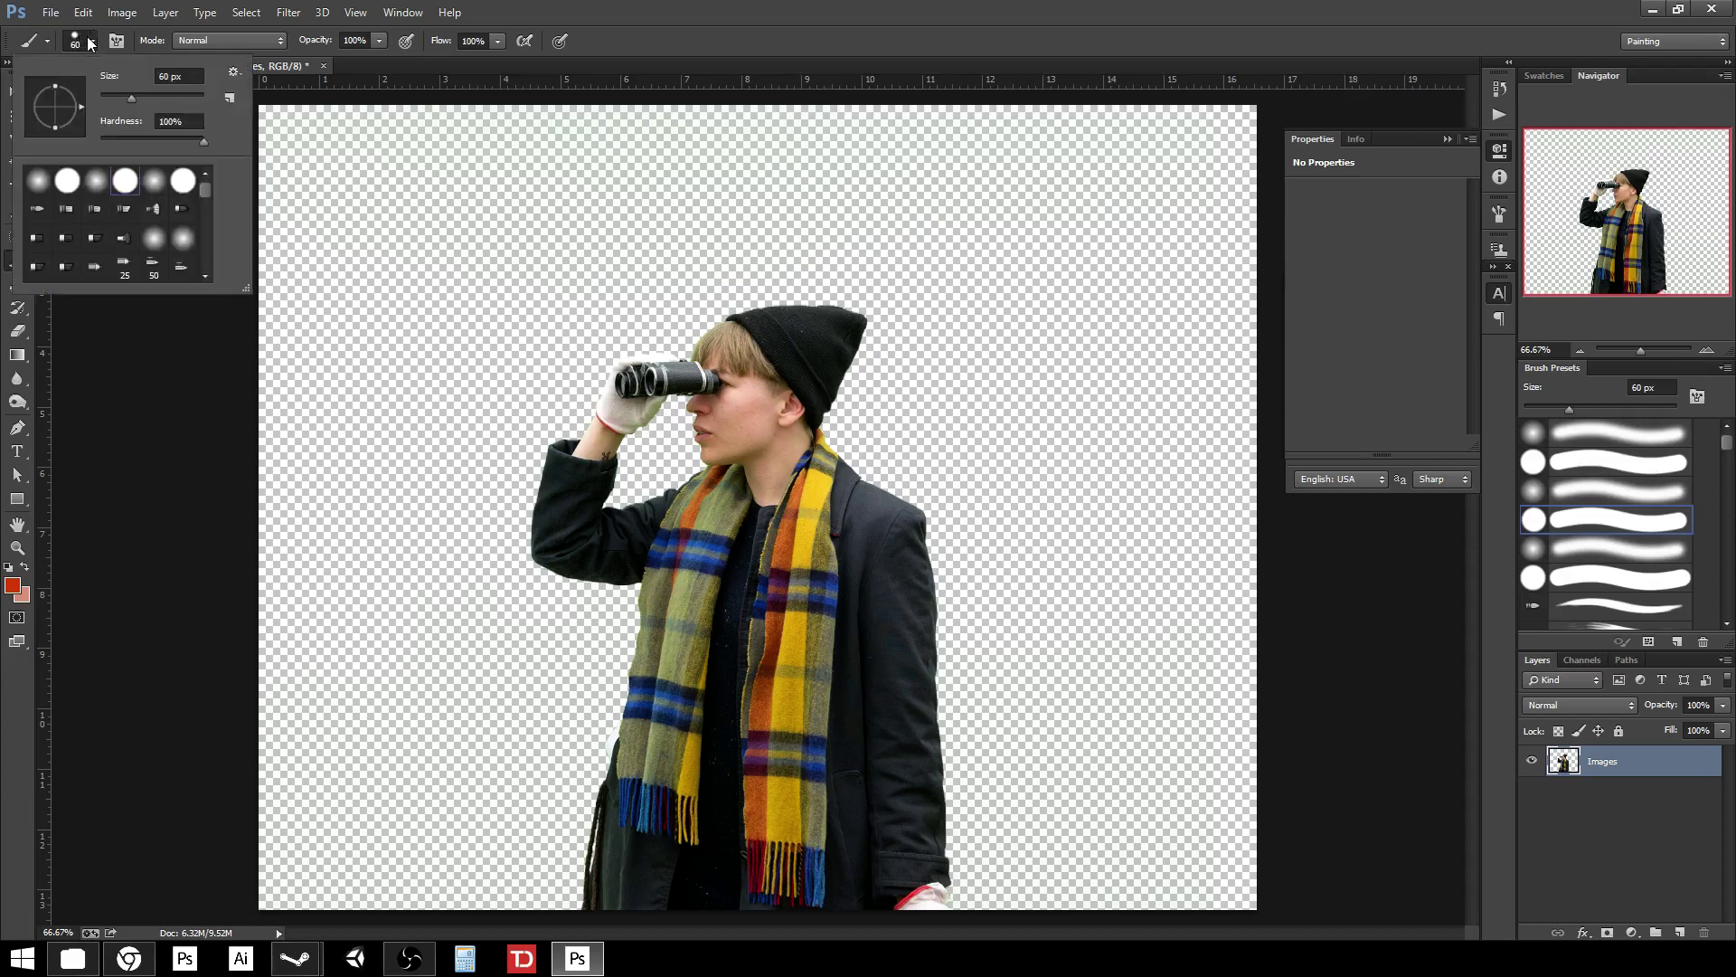
{"action": "left_click", "coordinate": [99, 188]}
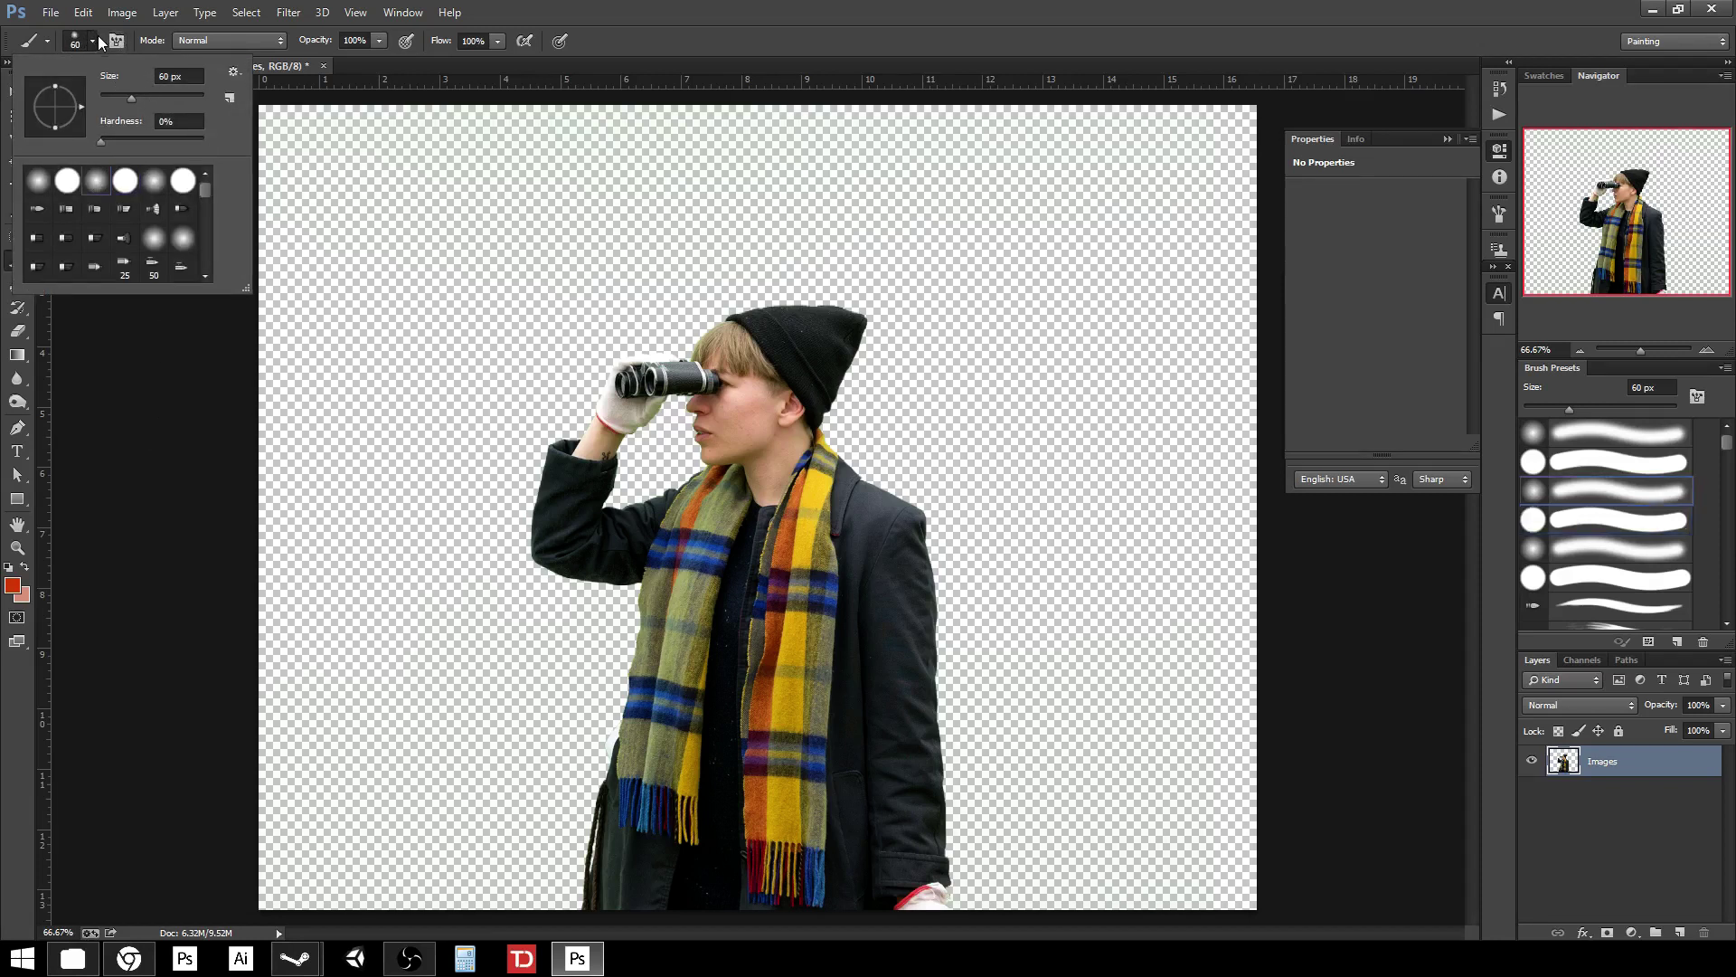
{"action": "left_click", "coordinate": [96, 37]}
{"action": "left_click", "coordinate": [20, 588]}
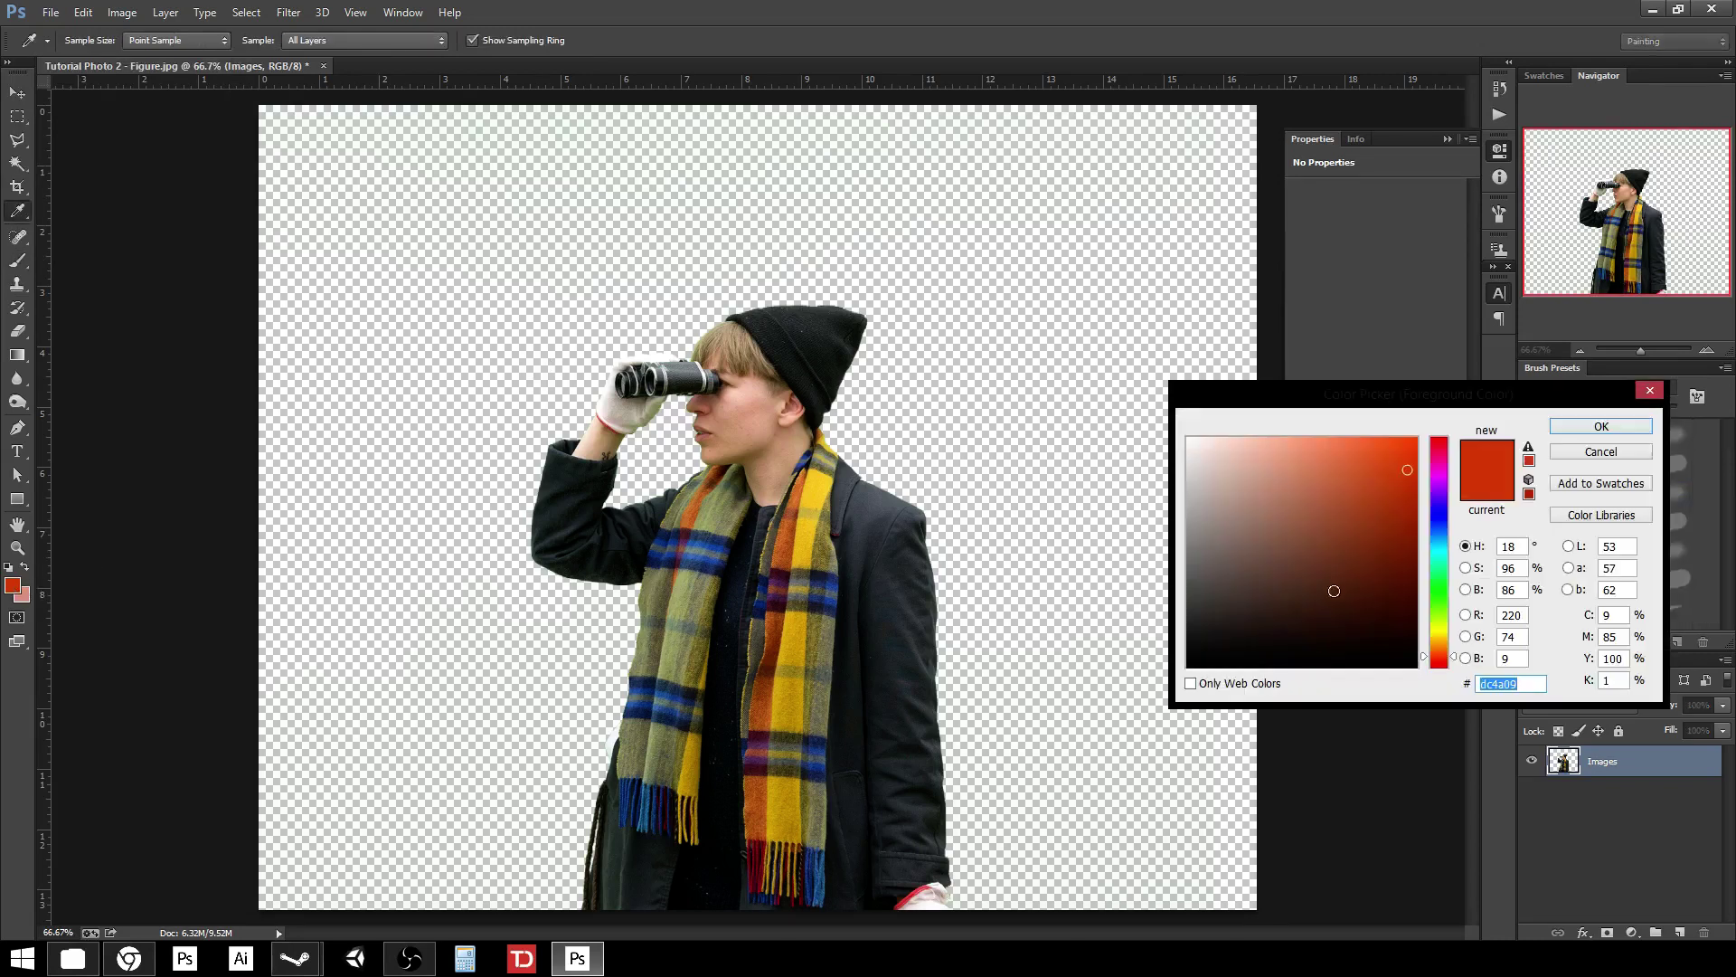
{"action": "left_click_drag", "start_coordinate": [1439, 546], "coordinate": [1439, 525]}
{"action": "left_click", "coordinate": [1248, 606]}
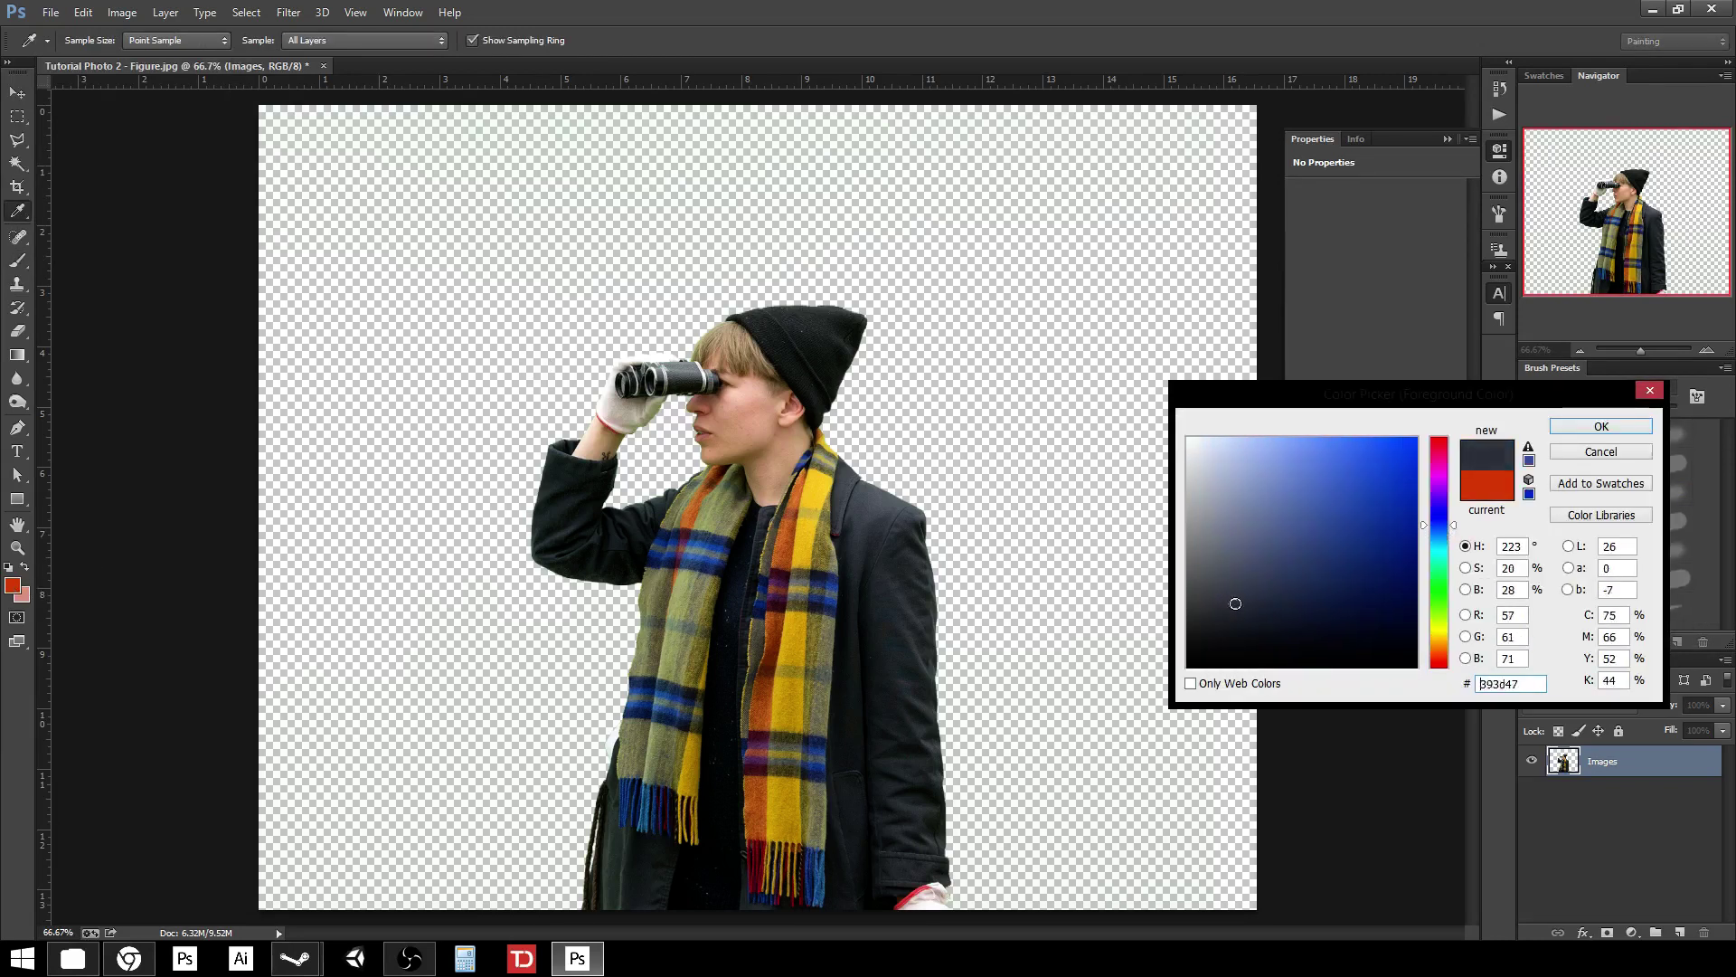
{"action": "left_click", "coordinate": [1601, 426]}
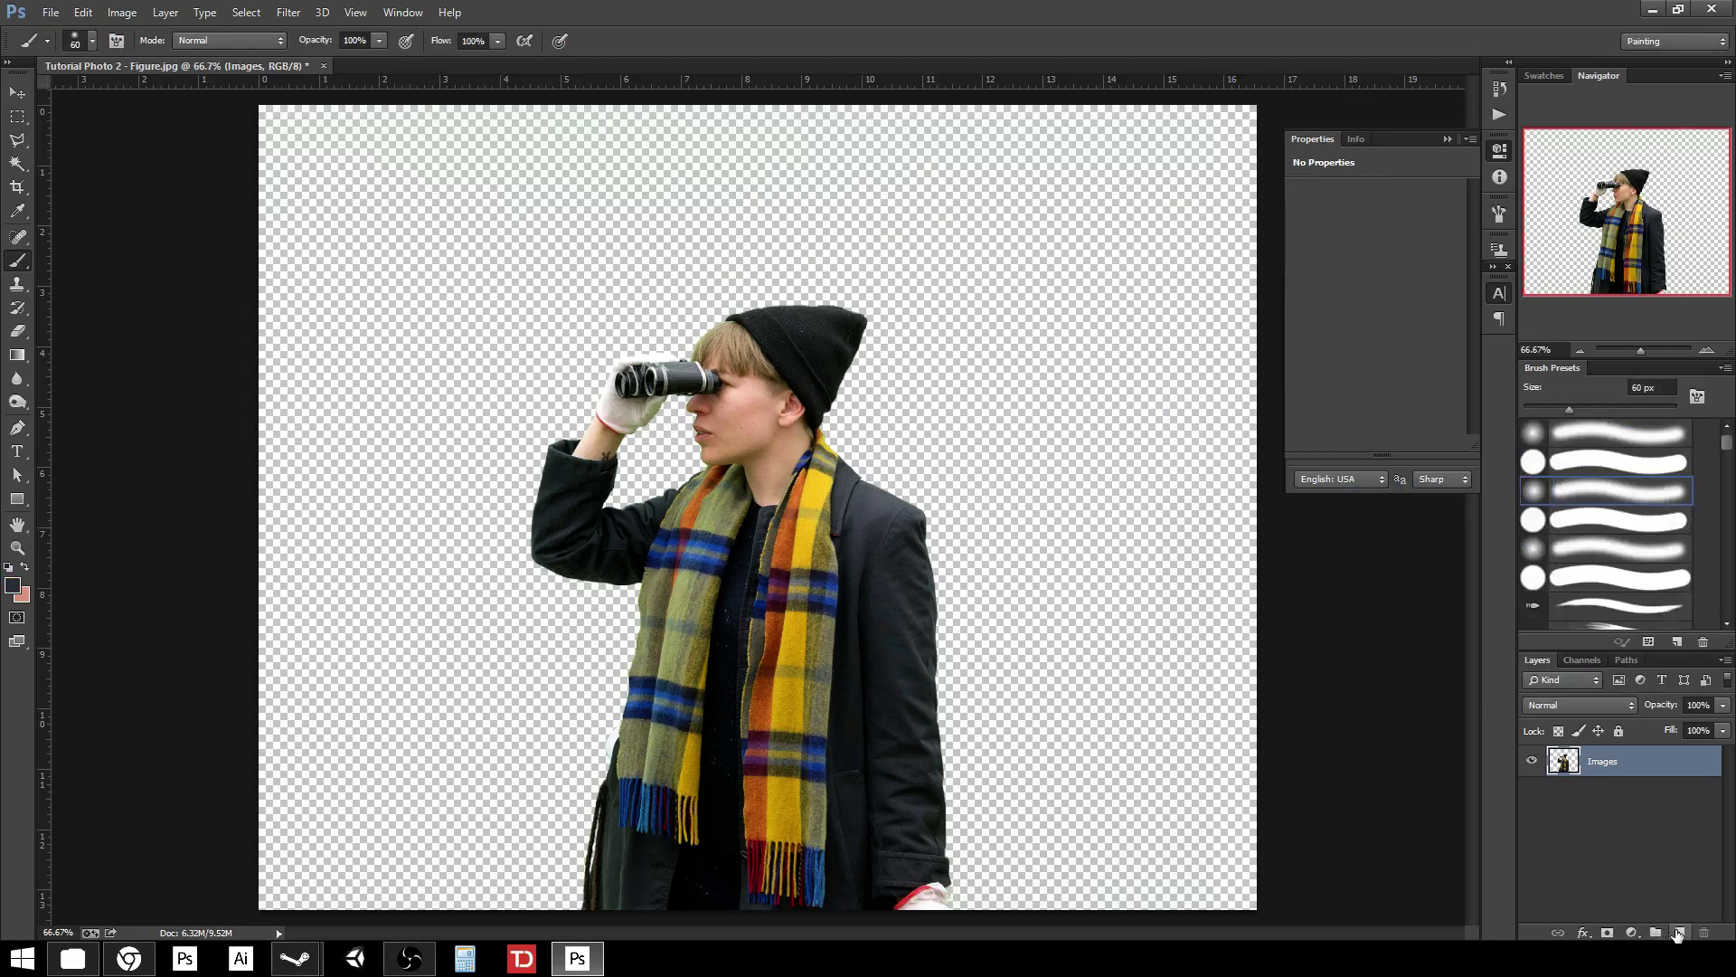
Step: Add a new Layer 1 in Multiply blend mode, clipped to the Images layer
{"action": "left_click", "coordinate": [1680, 933]}
{"action": "left_click", "coordinate": [1594, 706]}
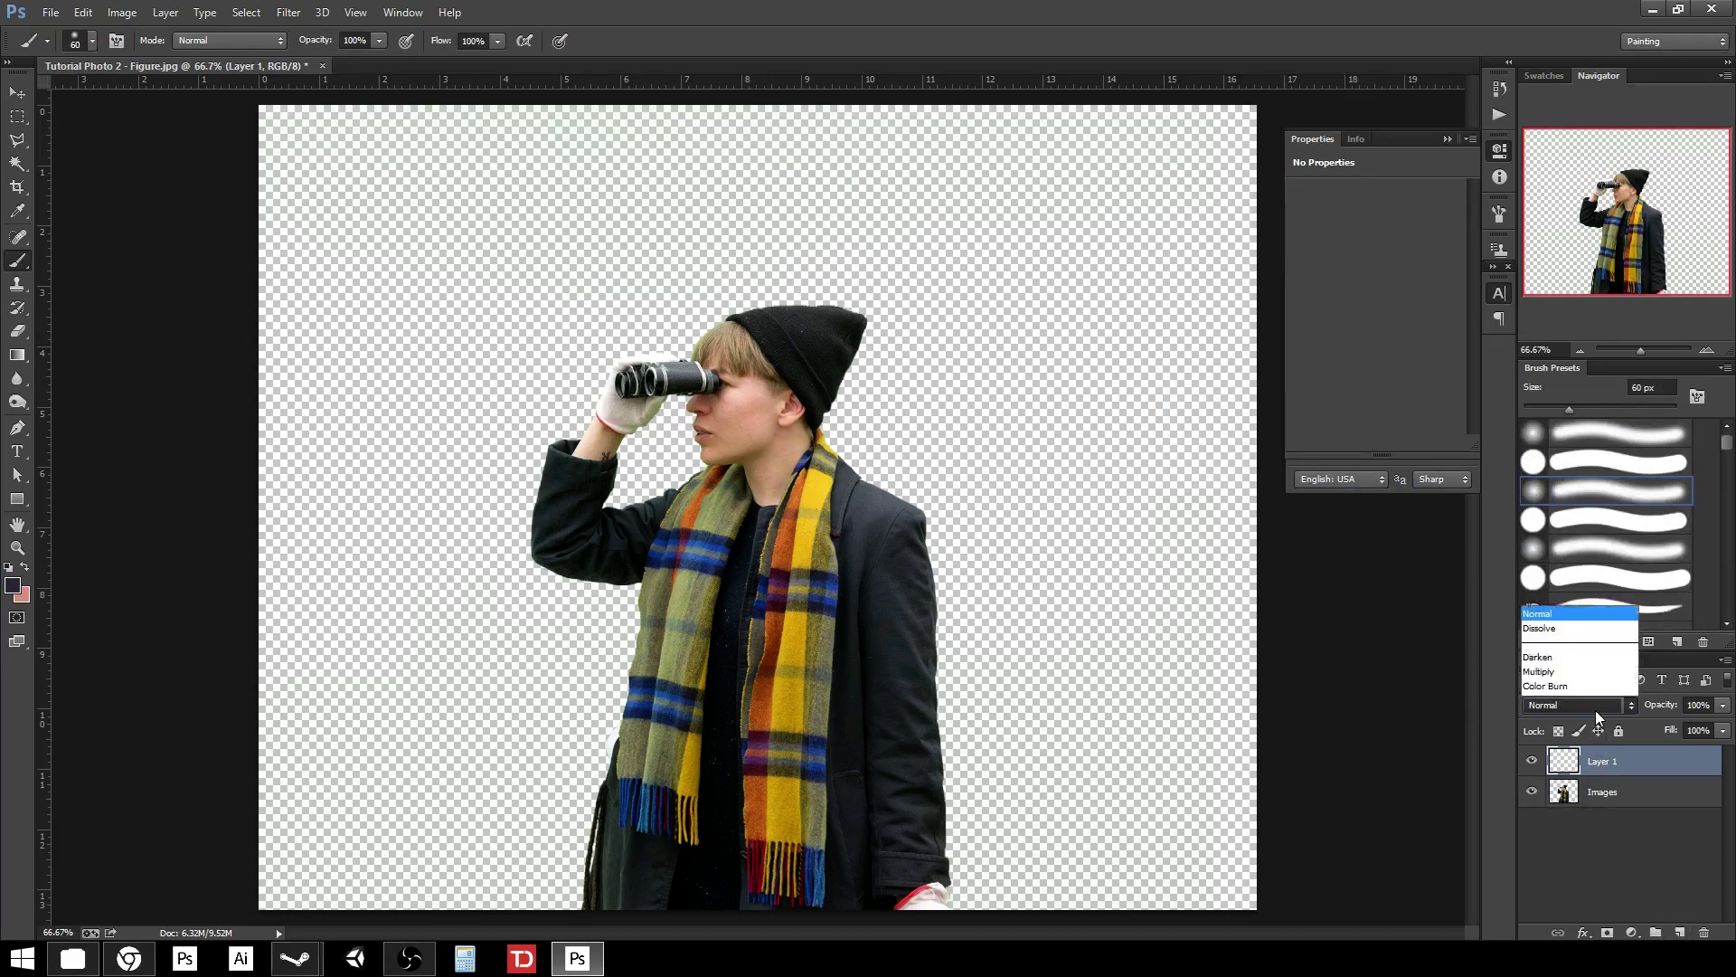
{"action": "left_click", "coordinate": [1598, 292]}
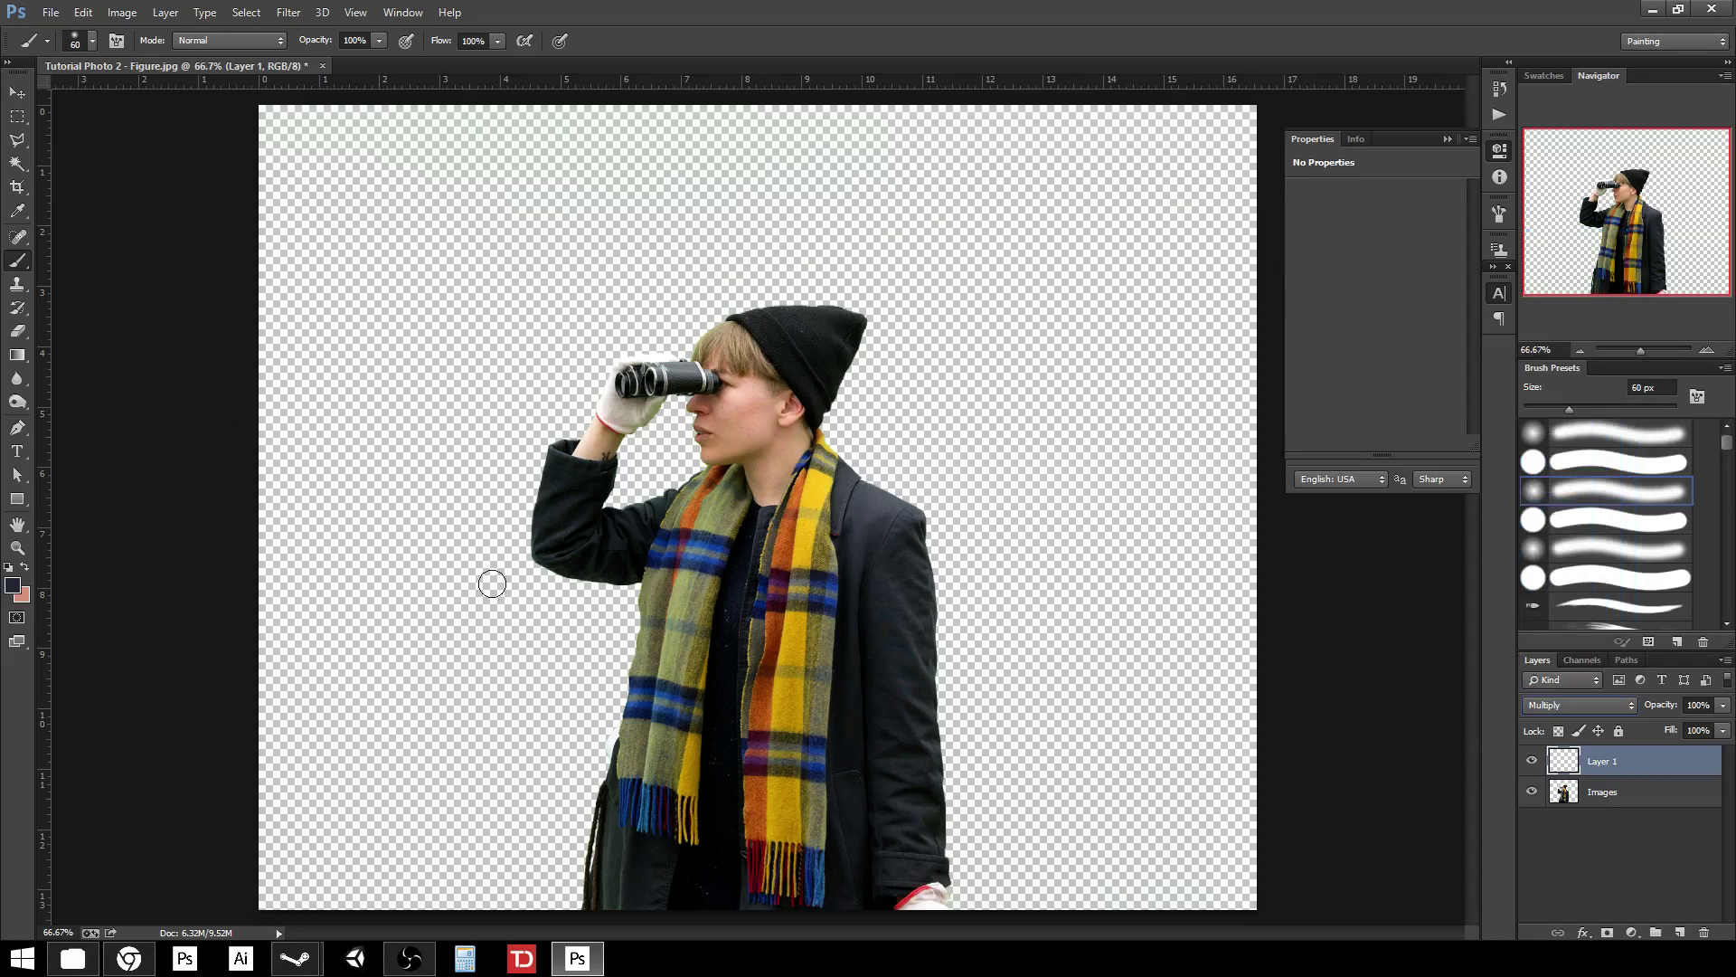
{"action": "right_click", "coordinate": [1664, 760]}
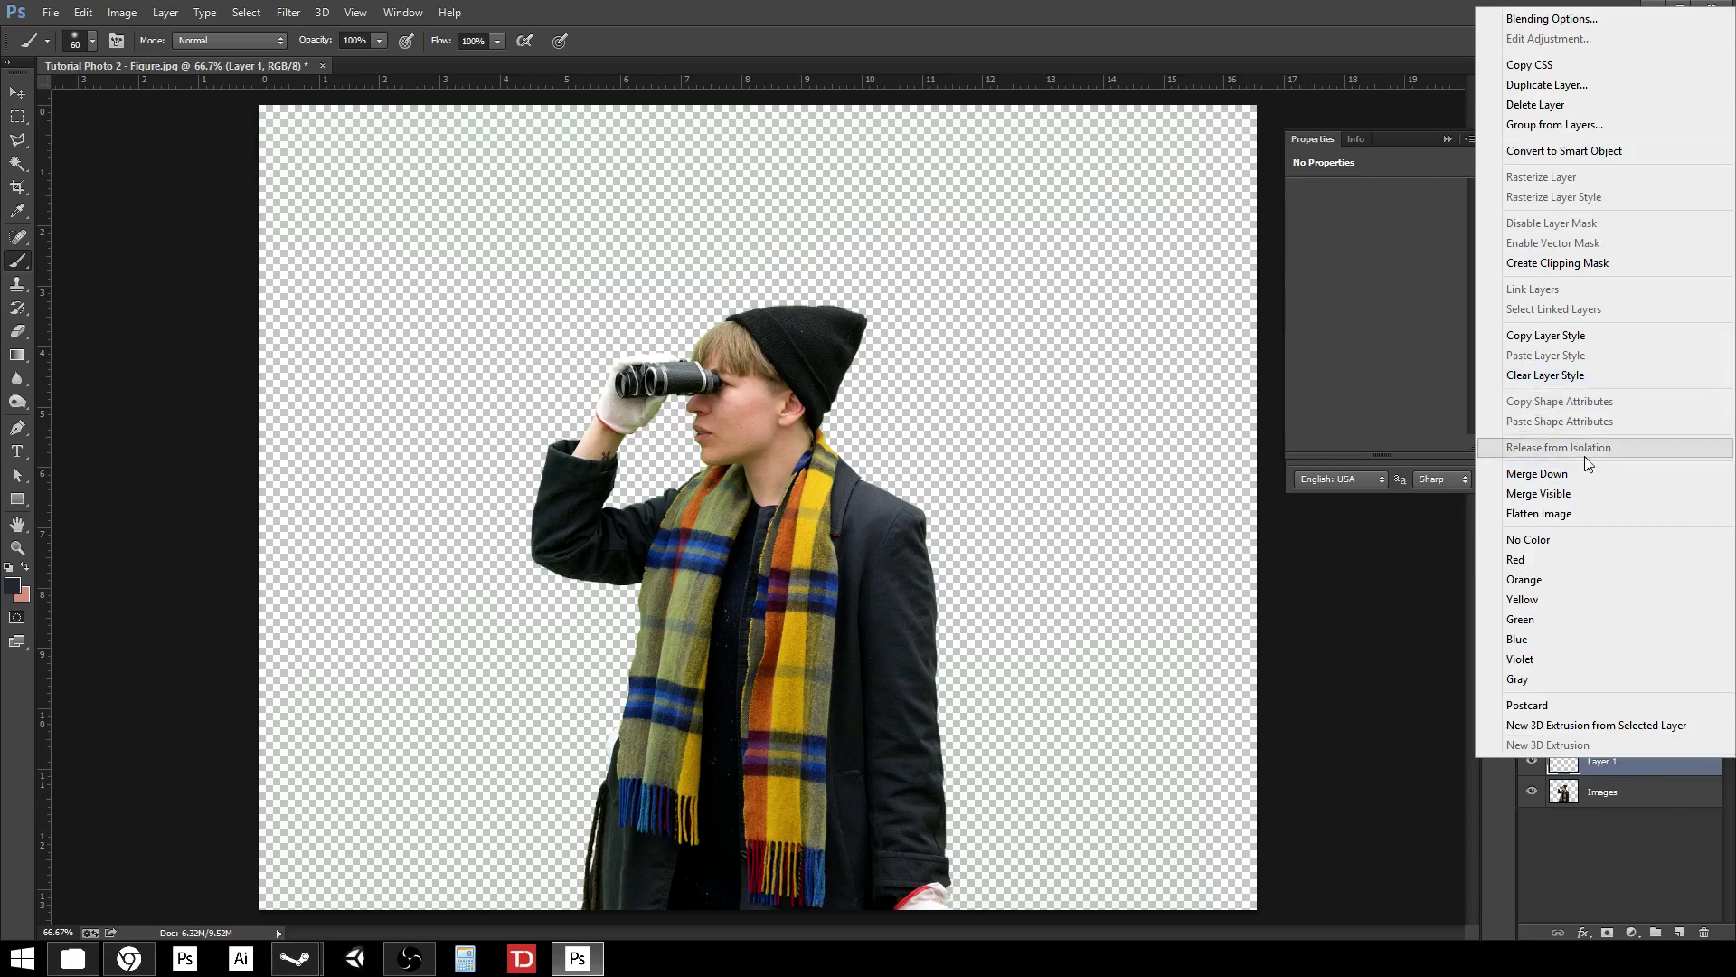
{"action": "left_click", "coordinate": [1618, 264]}
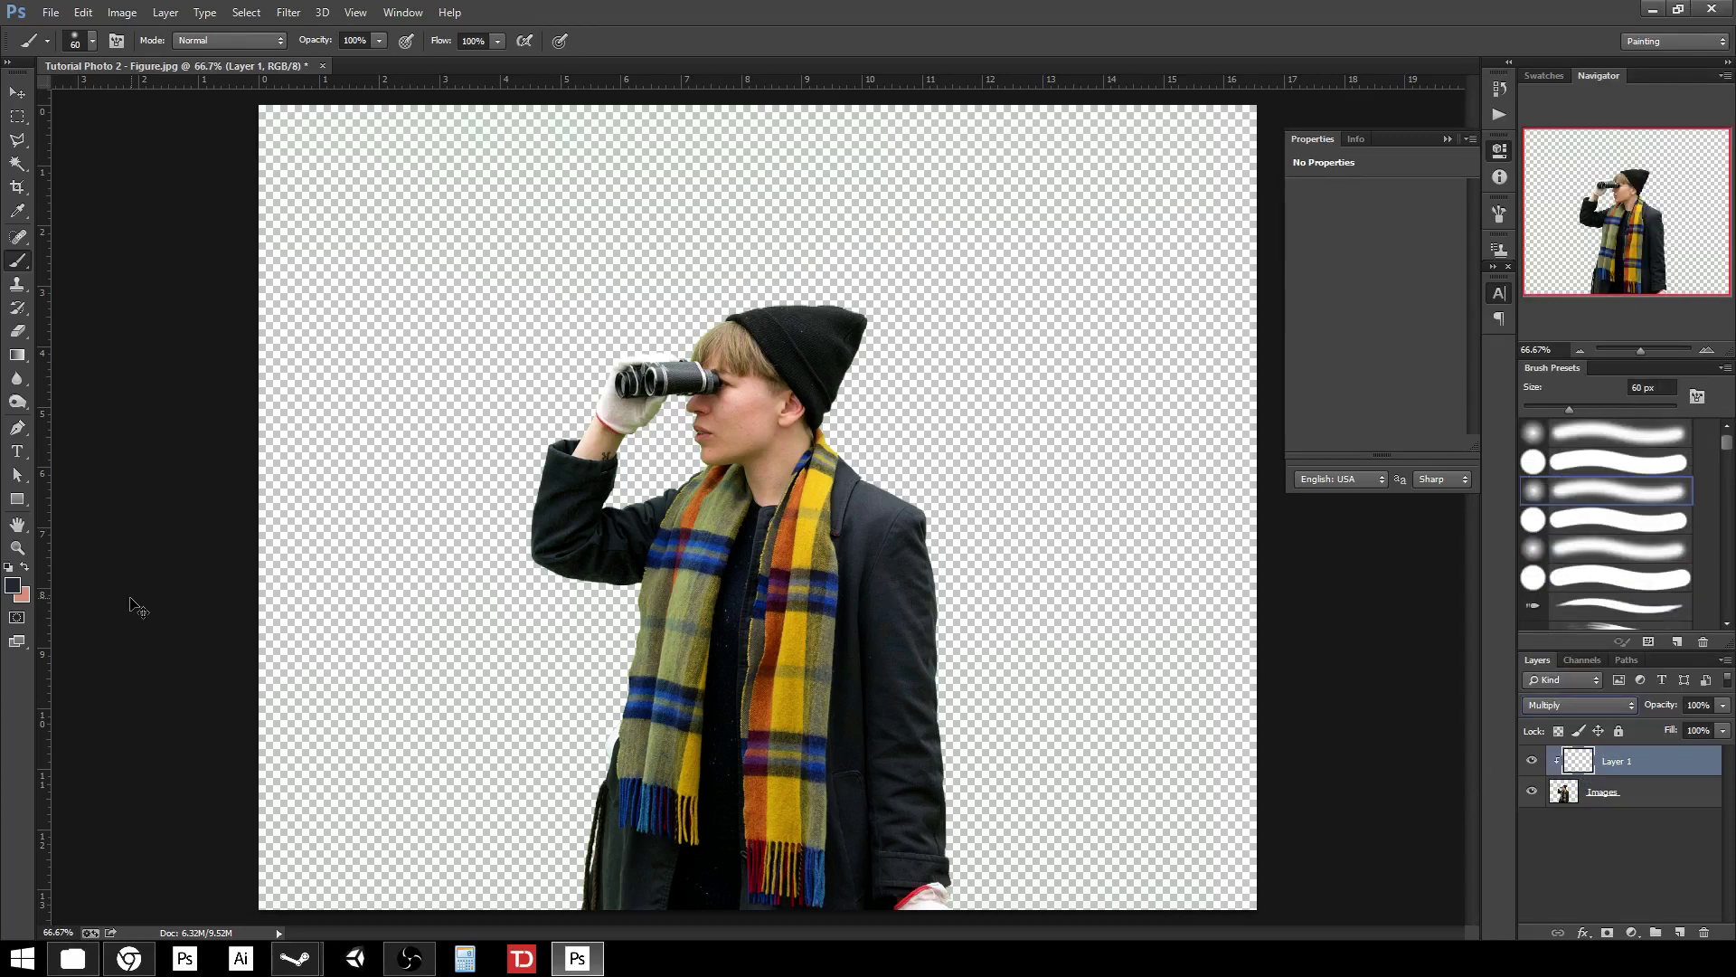
Step: Zoom to 200% and paint soft shadow with a 45 px brush over the nose and chin
{"action": "key", "text": "ctrl+plus"}
{"action": "key", "text": "ctrl+plus"}
{"action": "left_click_drag", "start_coordinate": [924, 706], "coordinate": [527, 854]}
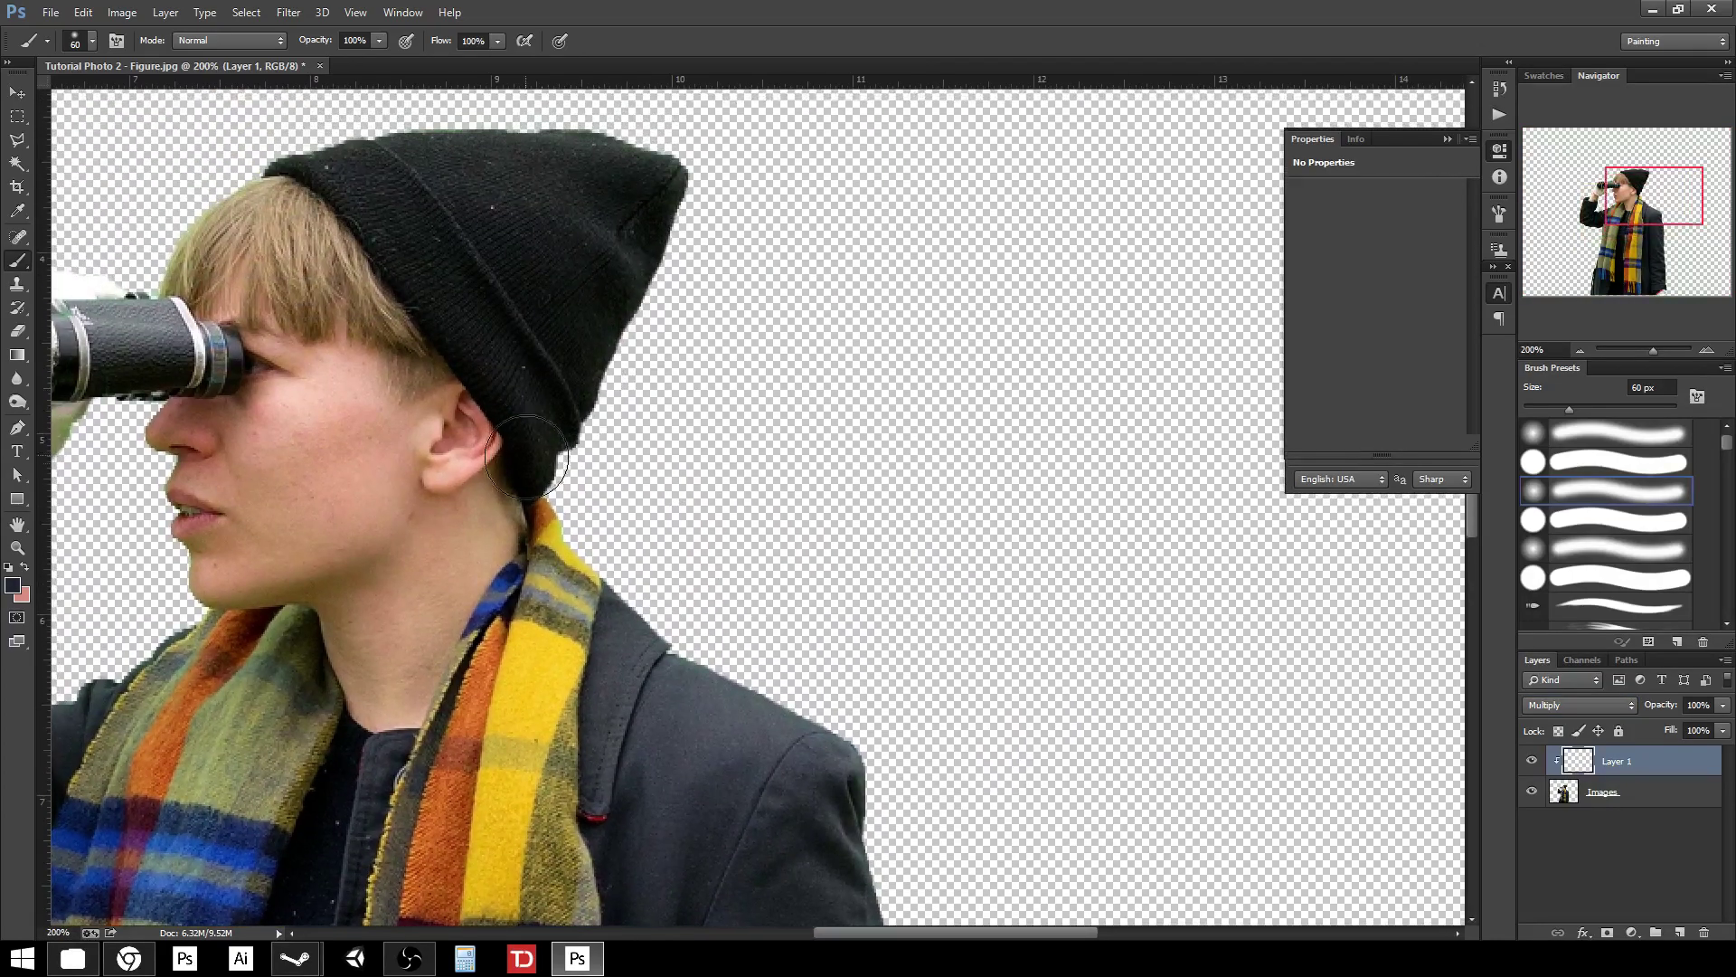
{"action": "key", "text": "bracketleft"}
{"action": "key", "text": "bracketleft"}
{"action": "left_click_drag", "start_coordinate": [461, 709], "coordinate": [721, 818]}
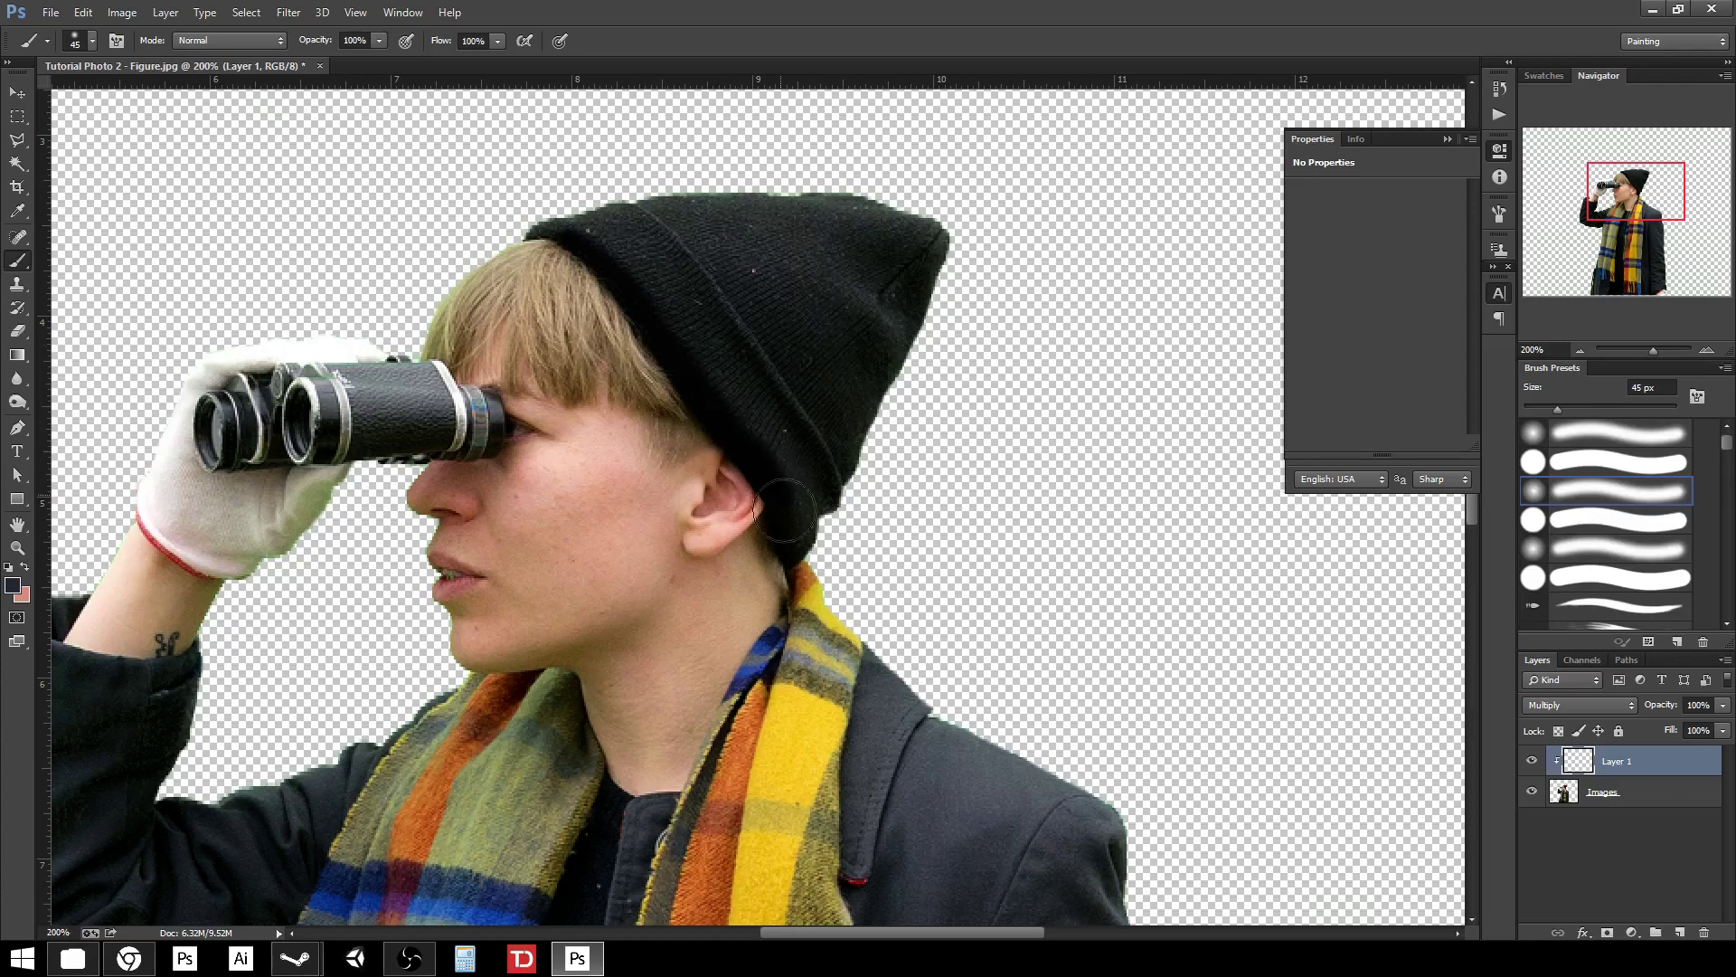
{"action": "left_click_drag", "start_coordinate": [547, 237], "coordinate": [523, 221]}
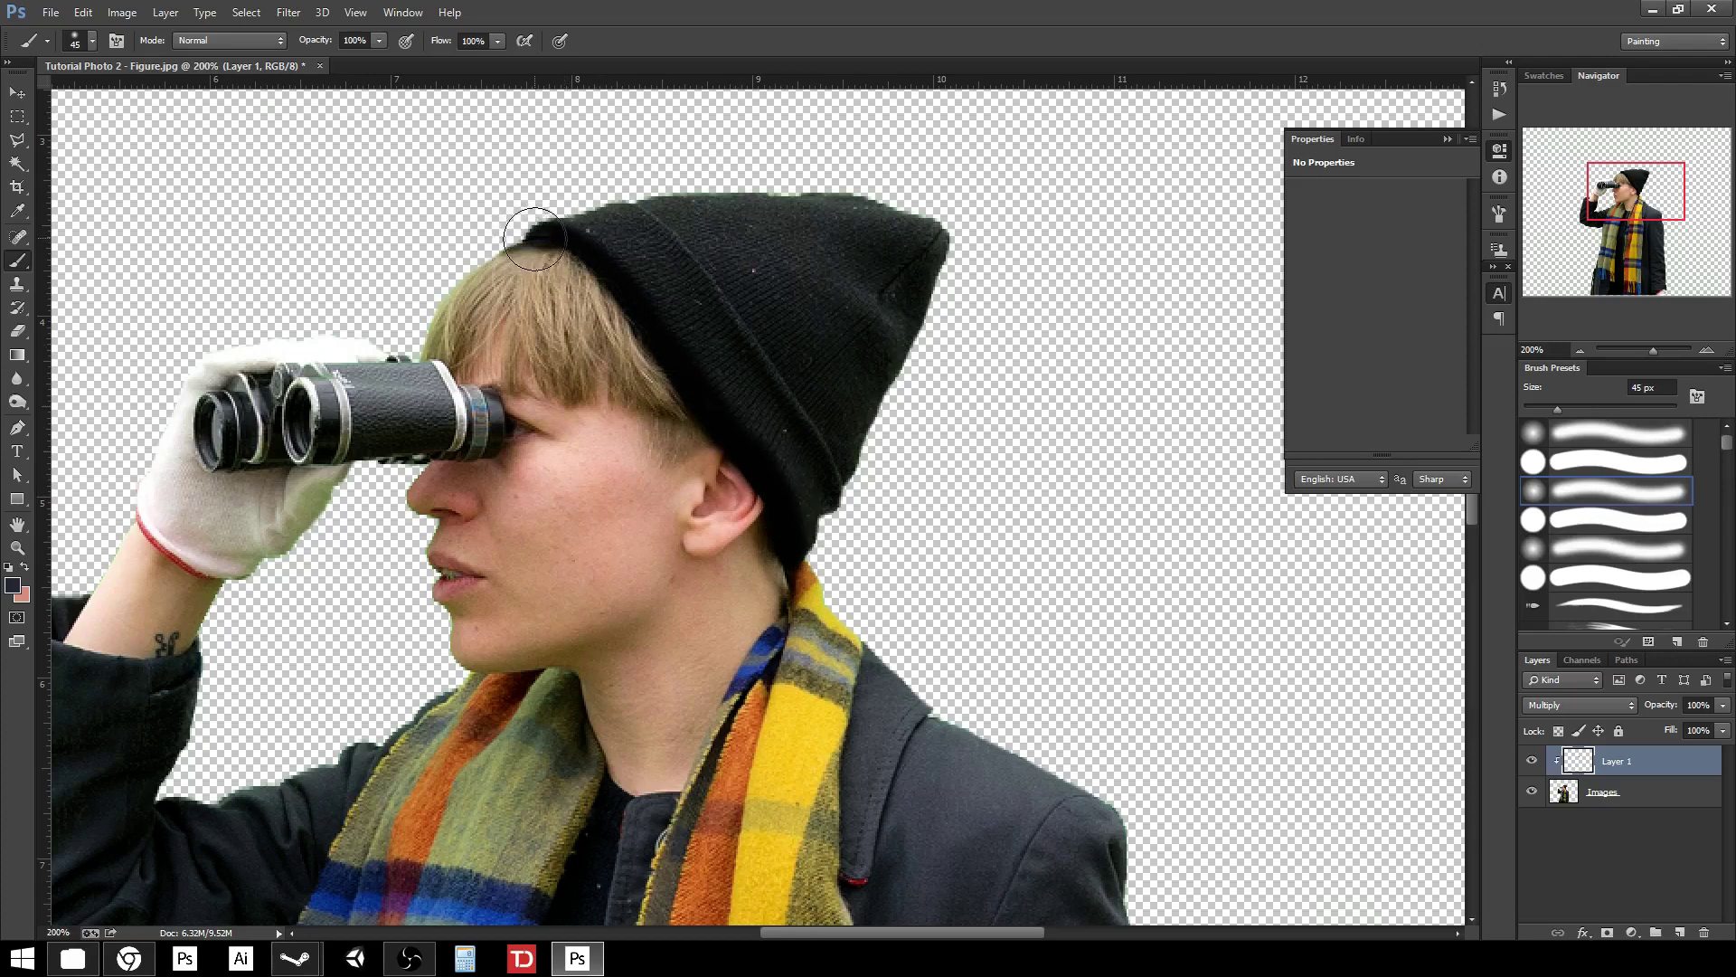
{"action": "left_click_drag", "start_coordinate": [412, 518], "coordinate": [452, 520]}
{"action": "left_click_drag", "start_coordinate": [434, 536], "coordinate": [431, 545]}
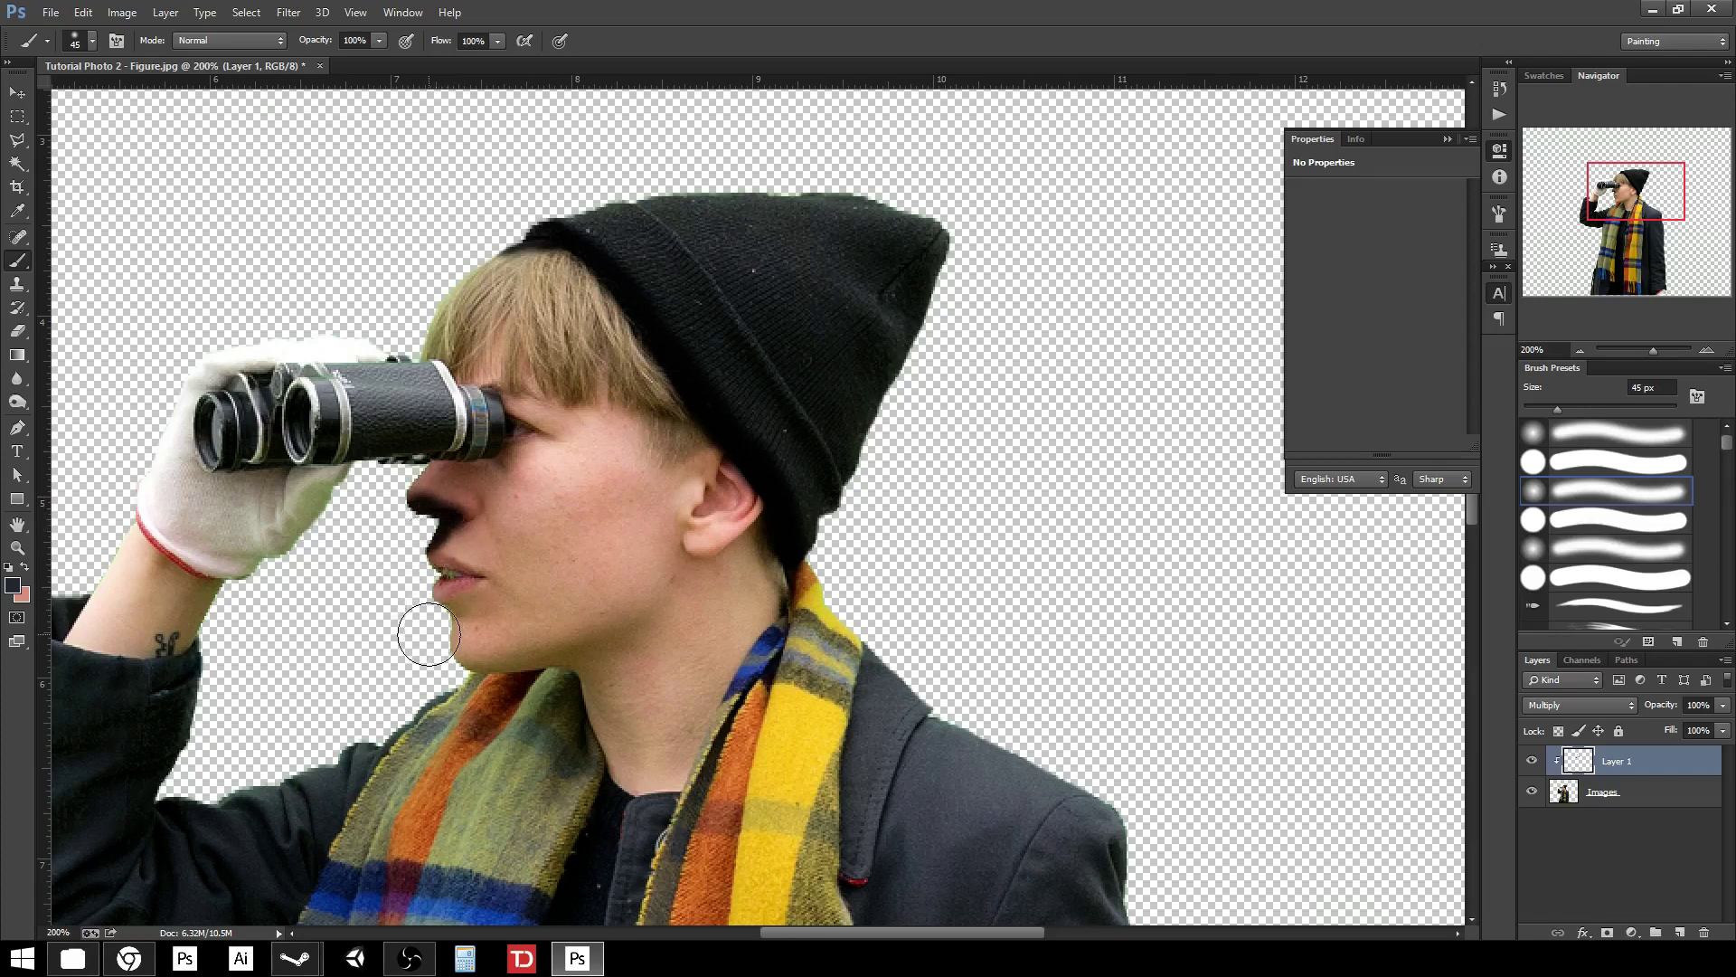
{"action": "mouse_move", "coordinate": [452, 622]}
{"action": "left_mouse_down"}
{"action": "mouse_move", "coordinate": [456, 649]}
{"action": "mouse_move", "coordinate": [583, 698]}
{"action": "mouse_move", "coordinate": [624, 787]}
{"action": "mouse_move", "coordinate": [726, 818]}
{"action": "mouse_move", "coordinate": [971, 640]}
{"action": "left_mouse_up"}
Step: Shade the glove and, with a 90 px brush, the coat sleeve down to its lower part
{"action": "mouse_move", "coordinate": [470, 361]}
{"action": "left_mouse_down"}
{"action": "mouse_move", "coordinate": [404, 357]}
{"action": "mouse_move", "coordinate": [434, 244]}
{"action": "mouse_move", "coordinate": [446, 379]}
{"action": "mouse_move", "coordinate": [469, 374]}
{"action": "mouse_move", "coordinate": [456, 421]}
{"action": "mouse_move", "coordinate": [393, 367]}
{"action": "mouse_move", "coordinate": [400, 413]}
{"action": "mouse_move", "coordinate": [440, 419]}
{"action": "mouse_move", "coordinate": [423, 465]}
{"action": "mouse_move", "coordinate": [445, 417]}
{"action": "mouse_move", "coordinate": [434, 435]}
{"action": "mouse_move", "coordinate": [388, 397]}
{"action": "mouse_move", "coordinate": [364, 423]}
{"action": "mouse_move", "coordinate": [330, 584]}
{"action": "mouse_move", "coordinate": [284, 613]}
{"action": "mouse_move", "coordinate": [274, 539]}
{"action": "mouse_move", "coordinate": [195, 647]}
{"action": "mouse_move", "coordinate": [159, 741]}
{"action": "mouse_move", "coordinate": [207, 734]}
{"action": "mouse_move", "coordinate": [322, 663]}
{"action": "mouse_move", "coordinate": [255, 710]}
{"action": "mouse_move", "coordinate": [198, 788]}
{"action": "mouse_move", "coordinate": [216, 852]}
{"action": "mouse_move", "coordinate": [360, 819]}
{"action": "mouse_move", "coordinate": [340, 859]}
{"action": "mouse_move", "coordinate": [354, 891]}
{"action": "mouse_move", "coordinate": [450, 845]}
{"action": "left_mouse_up"}
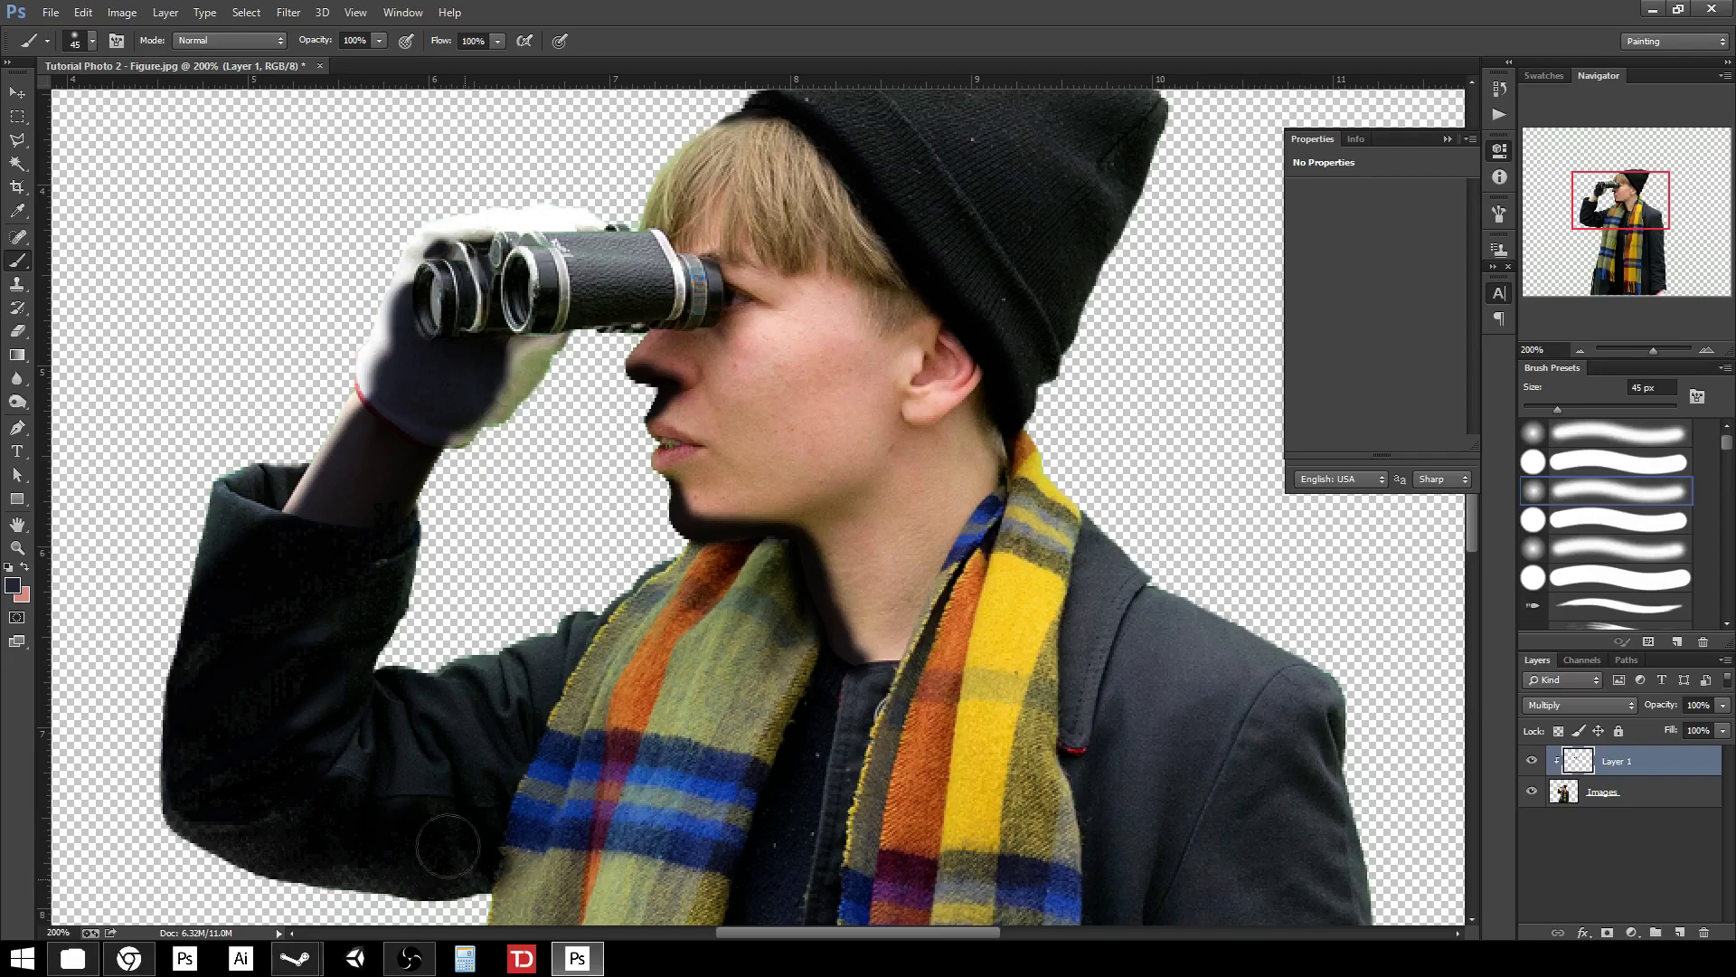
{"action": "mouse_move", "coordinate": [879, 801]}
{"action": "left_mouse_down"}
{"action": "mouse_move", "coordinate": [400, 575]}
{"action": "mouse_move", "coordinate": [202, 546]}
{"action": "left_mouse_up"}
{"action": "mouse_move", "coordinate": [506, 506]}
{"action": "left_mouse_down"}
{"action": "mouse_move", "coordinate": [485, 640]}
{"action": "mouse_move", "coordinate": [494, 730]}
{"action": "mouse_move", "coordinate": [529, 637]}
{"action": "mouse_move", "coordinate": [511, 795]}
{"action": "mouse_move", "coordinate": [538, 855]}
{"action": "left_mouse_up"}
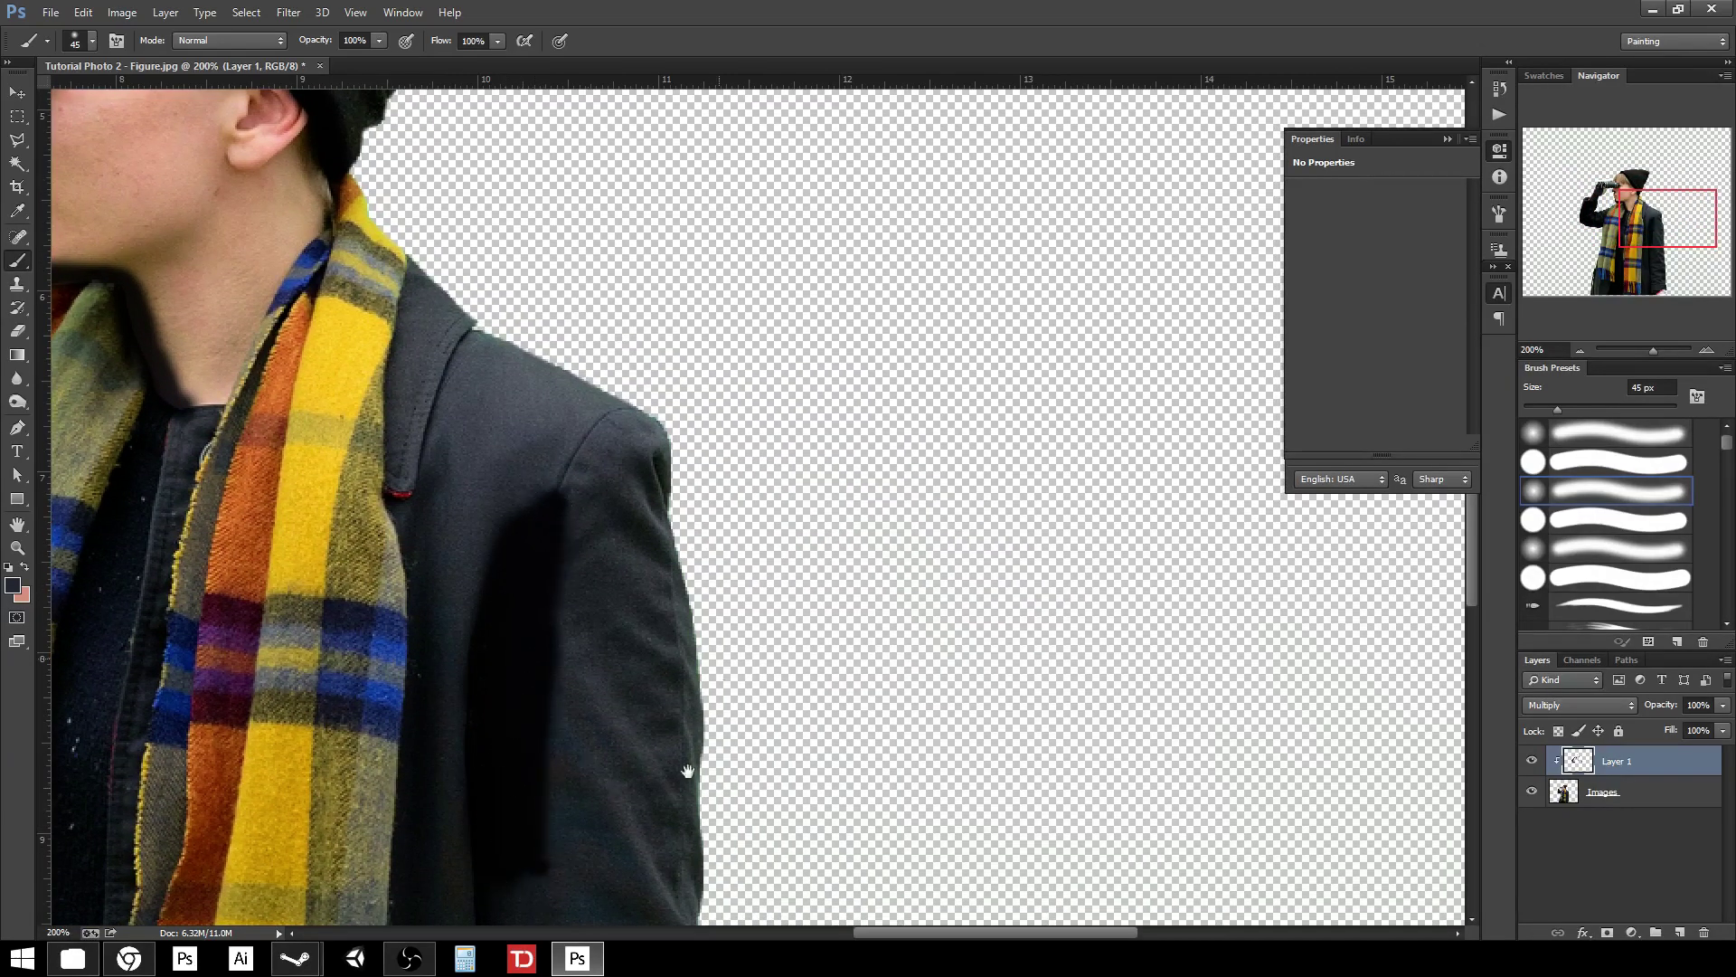
{"action": "left_click_drag", "start_coordinate": [671, 807], "coordinate": [668, 413]}
{"action": "key", "text": "bracketright"}
{"action": "key", "text": "bracketright"}
{"action": "key", "text": "bracketright"}
{"action": "key", "text": "bracketright"}
{"action": "key", "text": "bracketright"}
{"action": "mouse_move", "coordinate": [529, 506]}
{"action": "left_mouse_down"}
{"action": "mouse_move", "coordinate": [504, 543]}
{"action": "mouse_move", "coordinate": [500, 624]}
{"action": "left_mouse_up"}
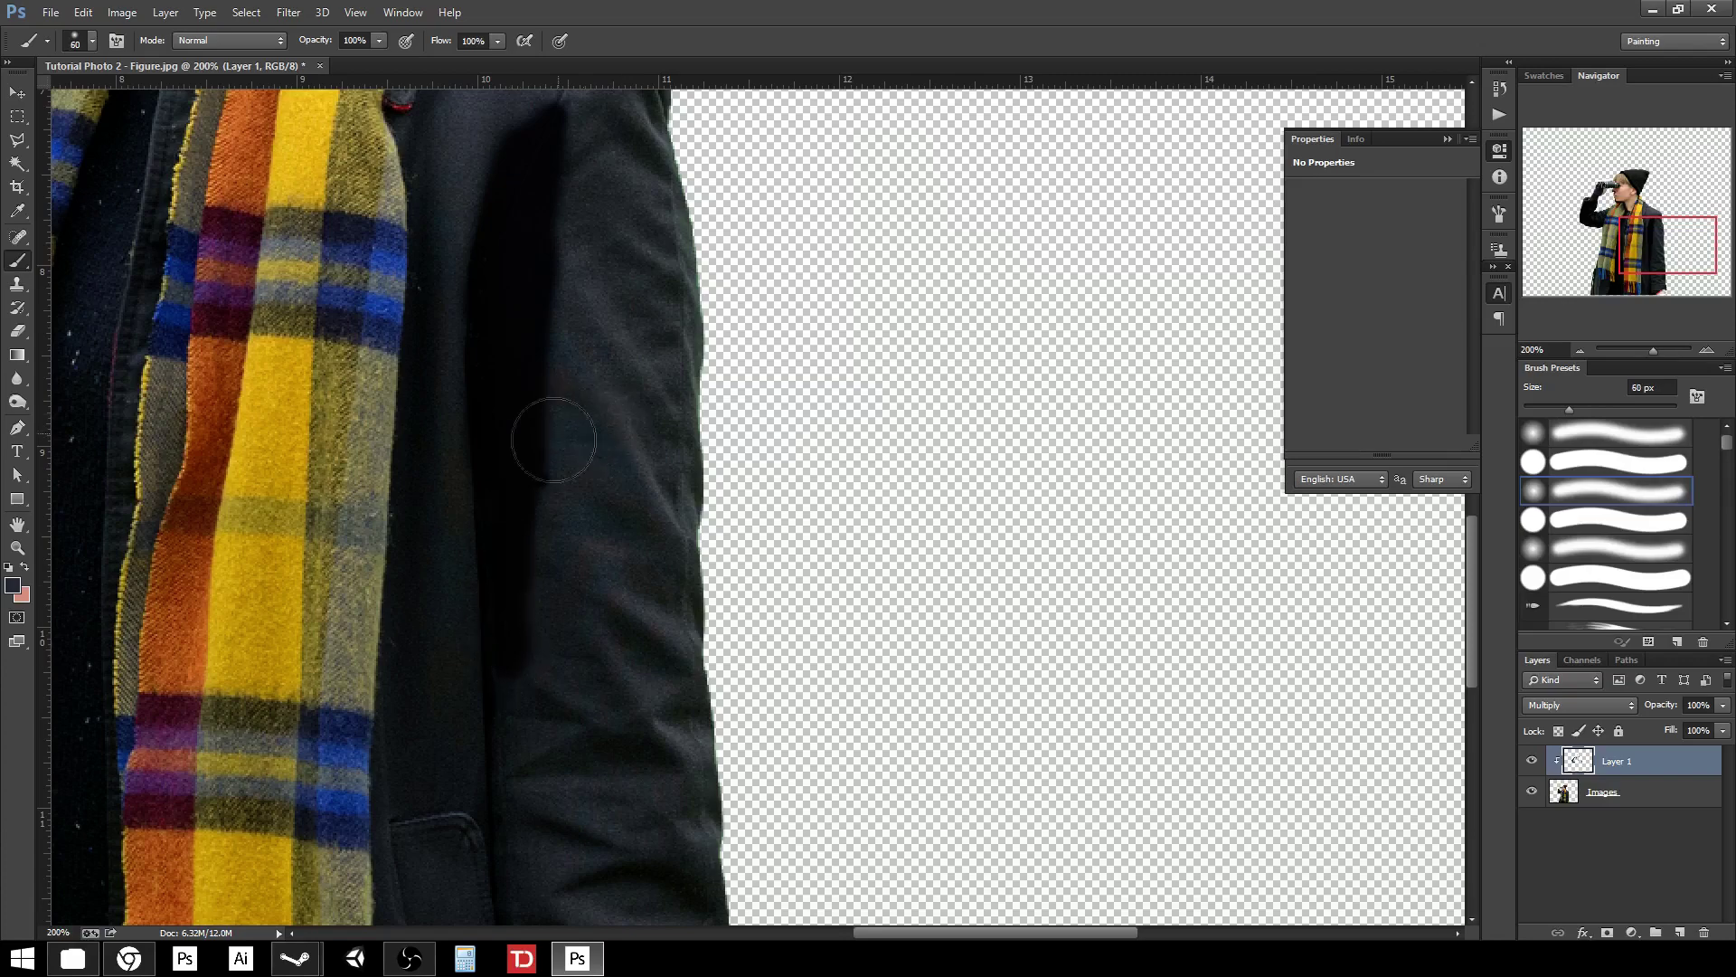
{"action": "mouse_move", "coordinate": [534, 516]}
{"action": "left_mouse_down"}
{"action": "mouse_move", "coordinate": [507, 823]}
{"action": "mouse_move", "coordinate": [534, 896]}
{"action": "left_mouse_up"}
{"action": "left_click_drag", "start_coordinate": [533, 896], "coordinate": [562, 425]}
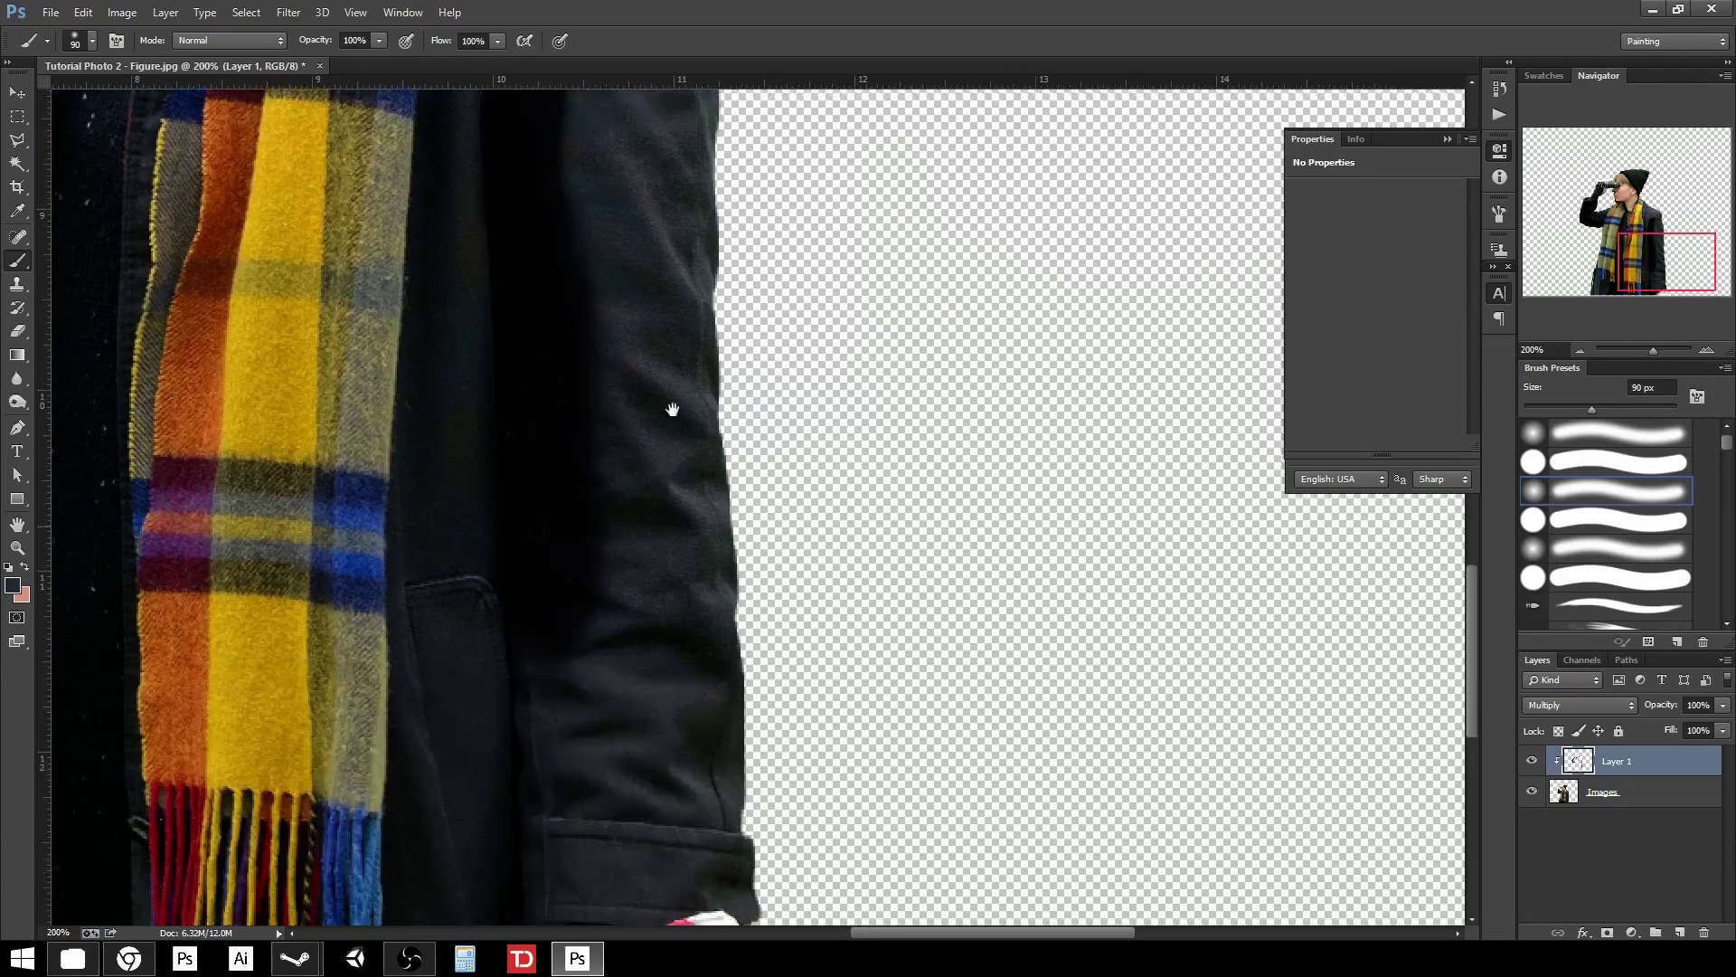
{"action": "left_click_drag", "start_coordinate": [556, 517], "coordinate": [570, 443]}
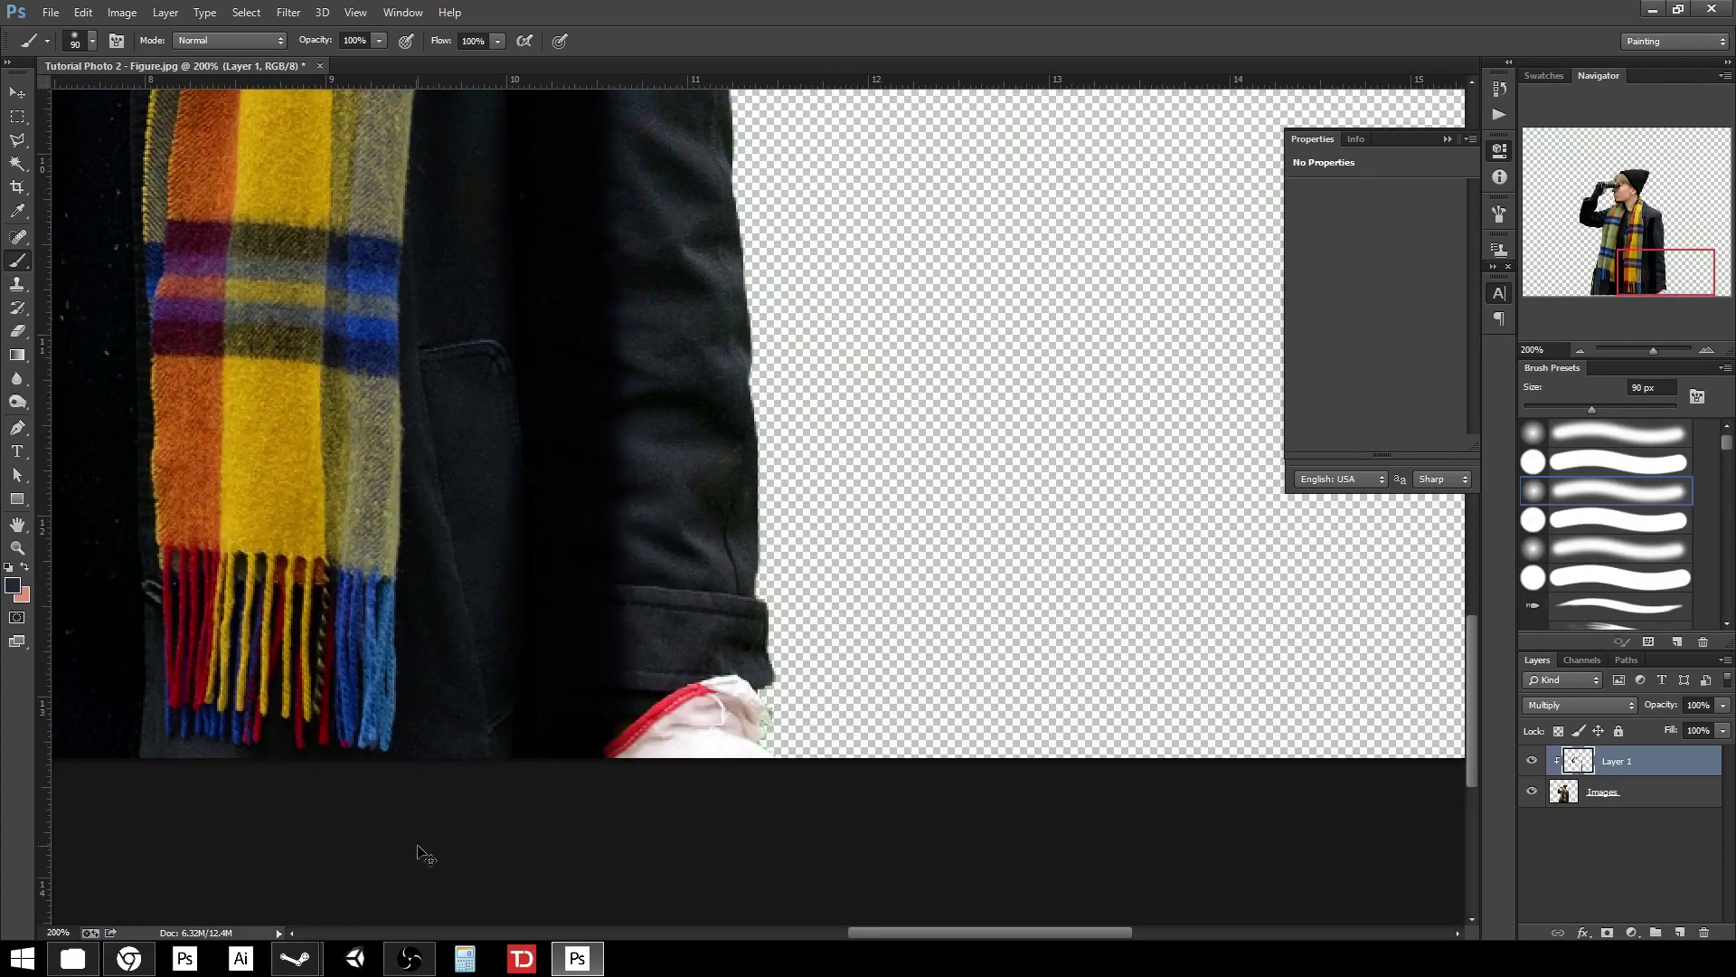
{"action": "key", "text": "ctrl+minus"}
{"action": "key", "text": "ctrl+minus"}
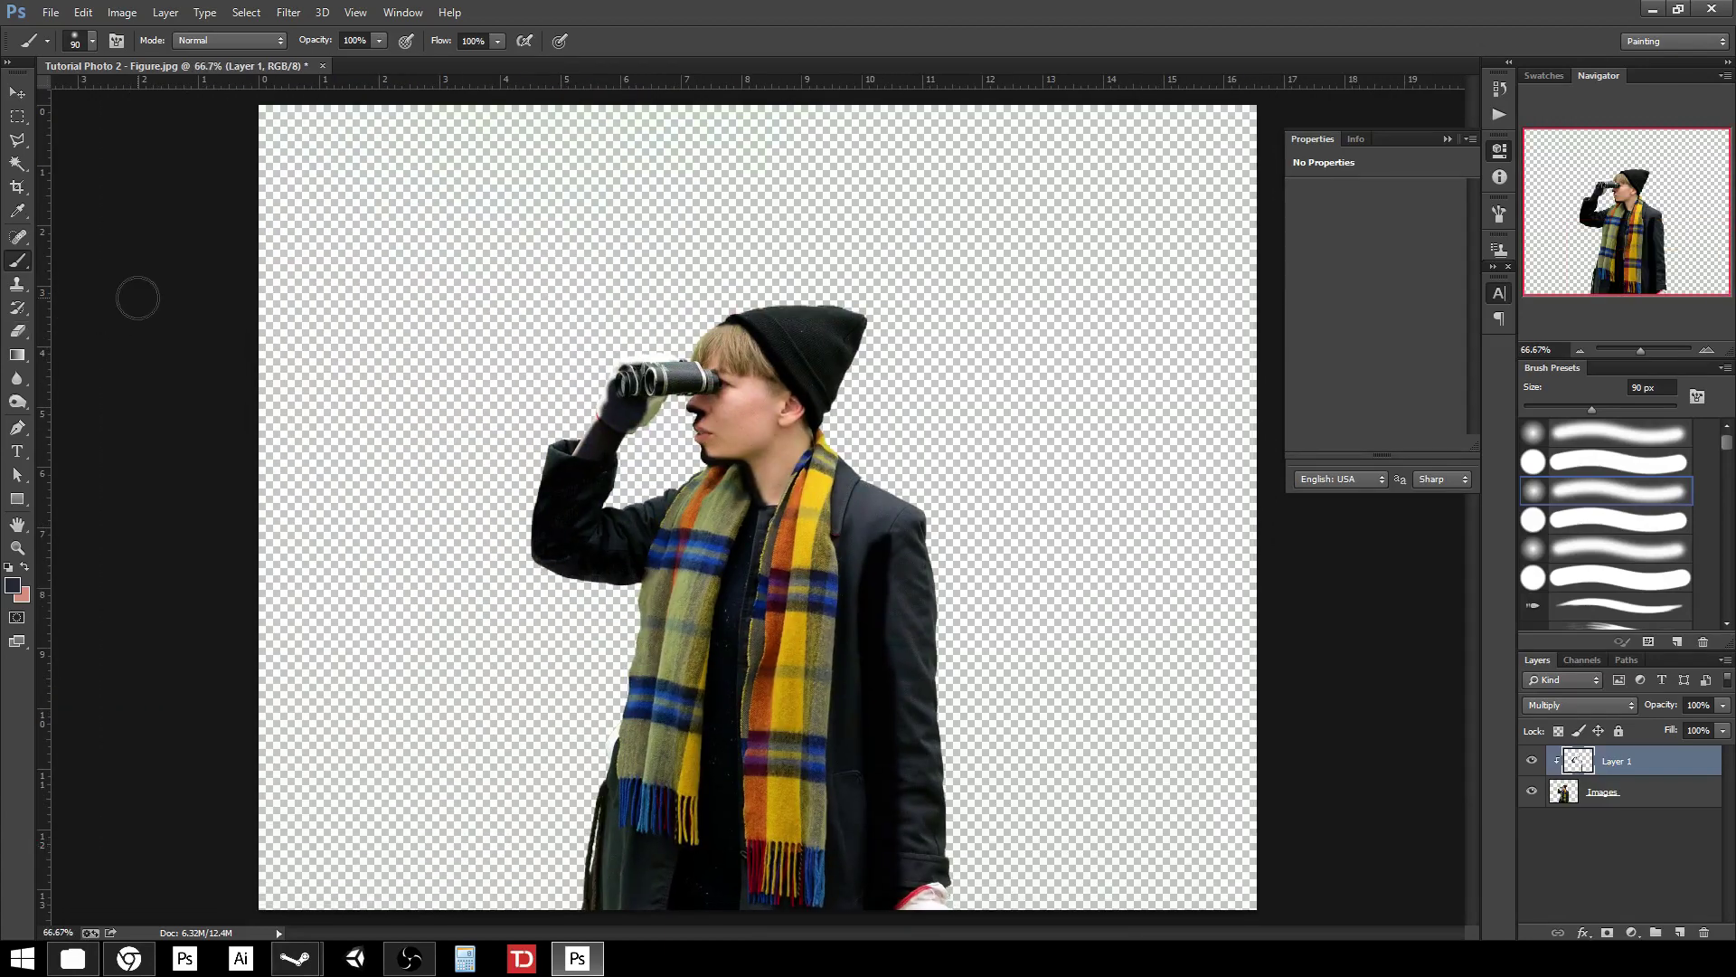
Step: Erase two small patches of the blue shadow paint on the sleeve with the Eraser
{"action": "left_click", "coordinate": [17, 331]}
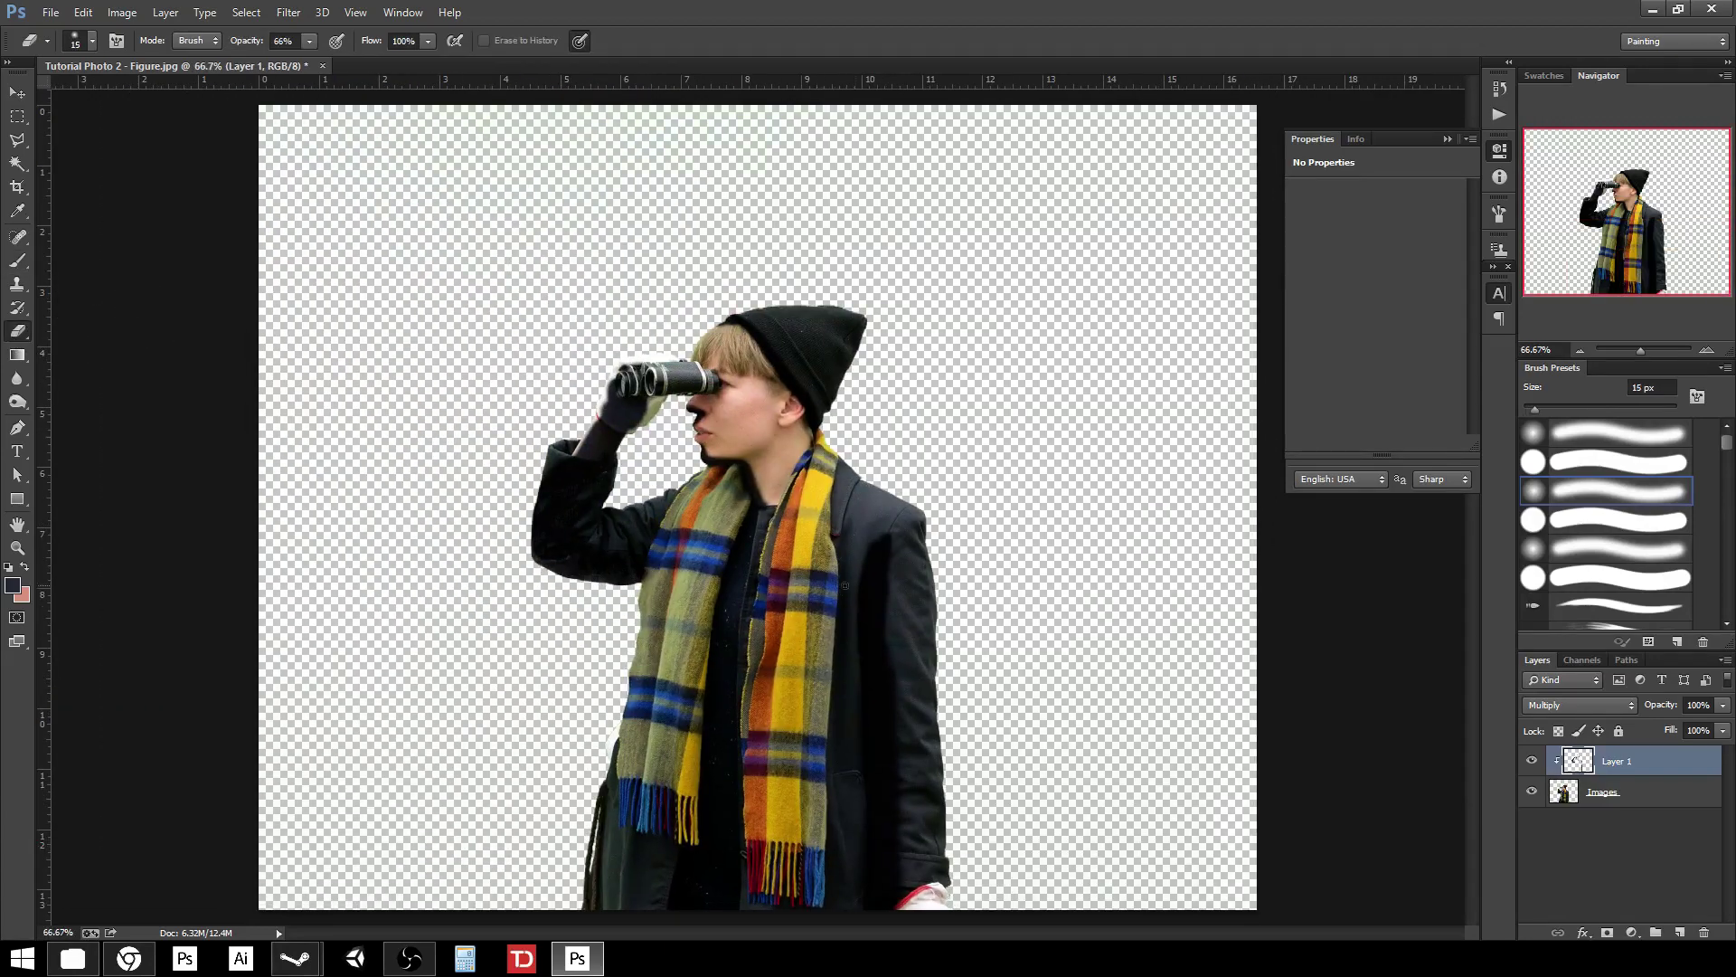
{"action": "left_click_drag", "start_coordinate": [895, 554], "coordinate": [916, 583]}
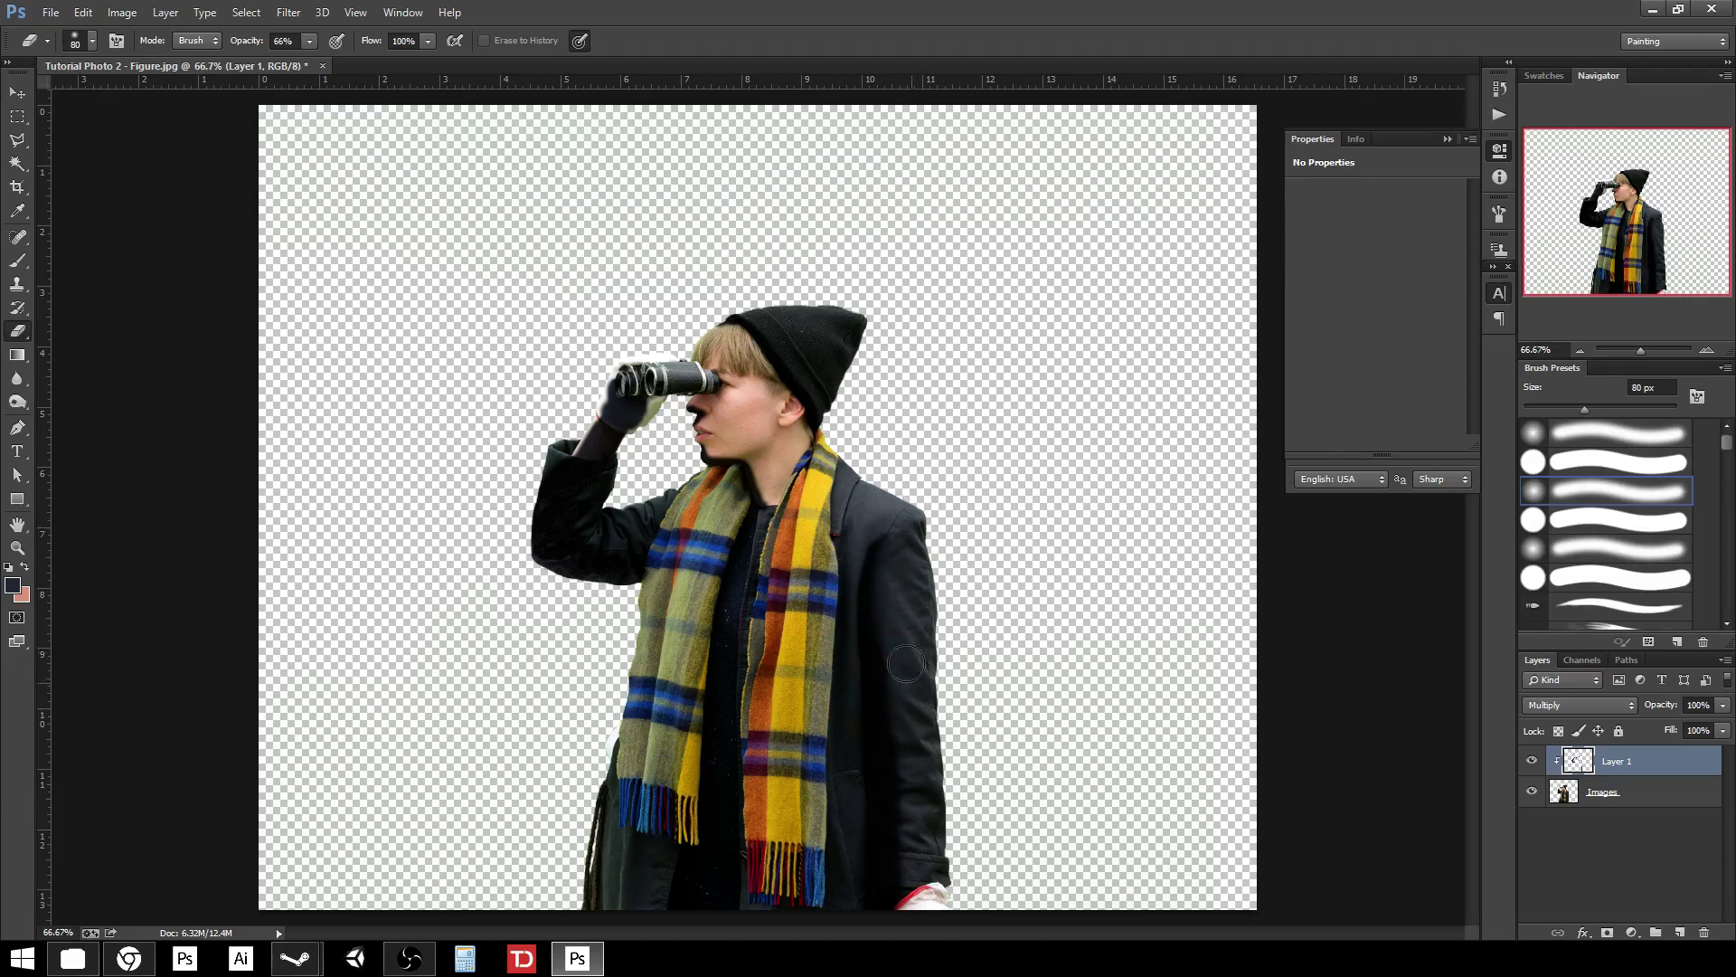
{"action": "left_click_drag", "start_coordinate": [906, 837], "coordinate": [895, 868]}
Step: Lower Layer 1's opacity to 46% to soften the shadows
{"action": "left_click", "coordinate": [1723, 704]}
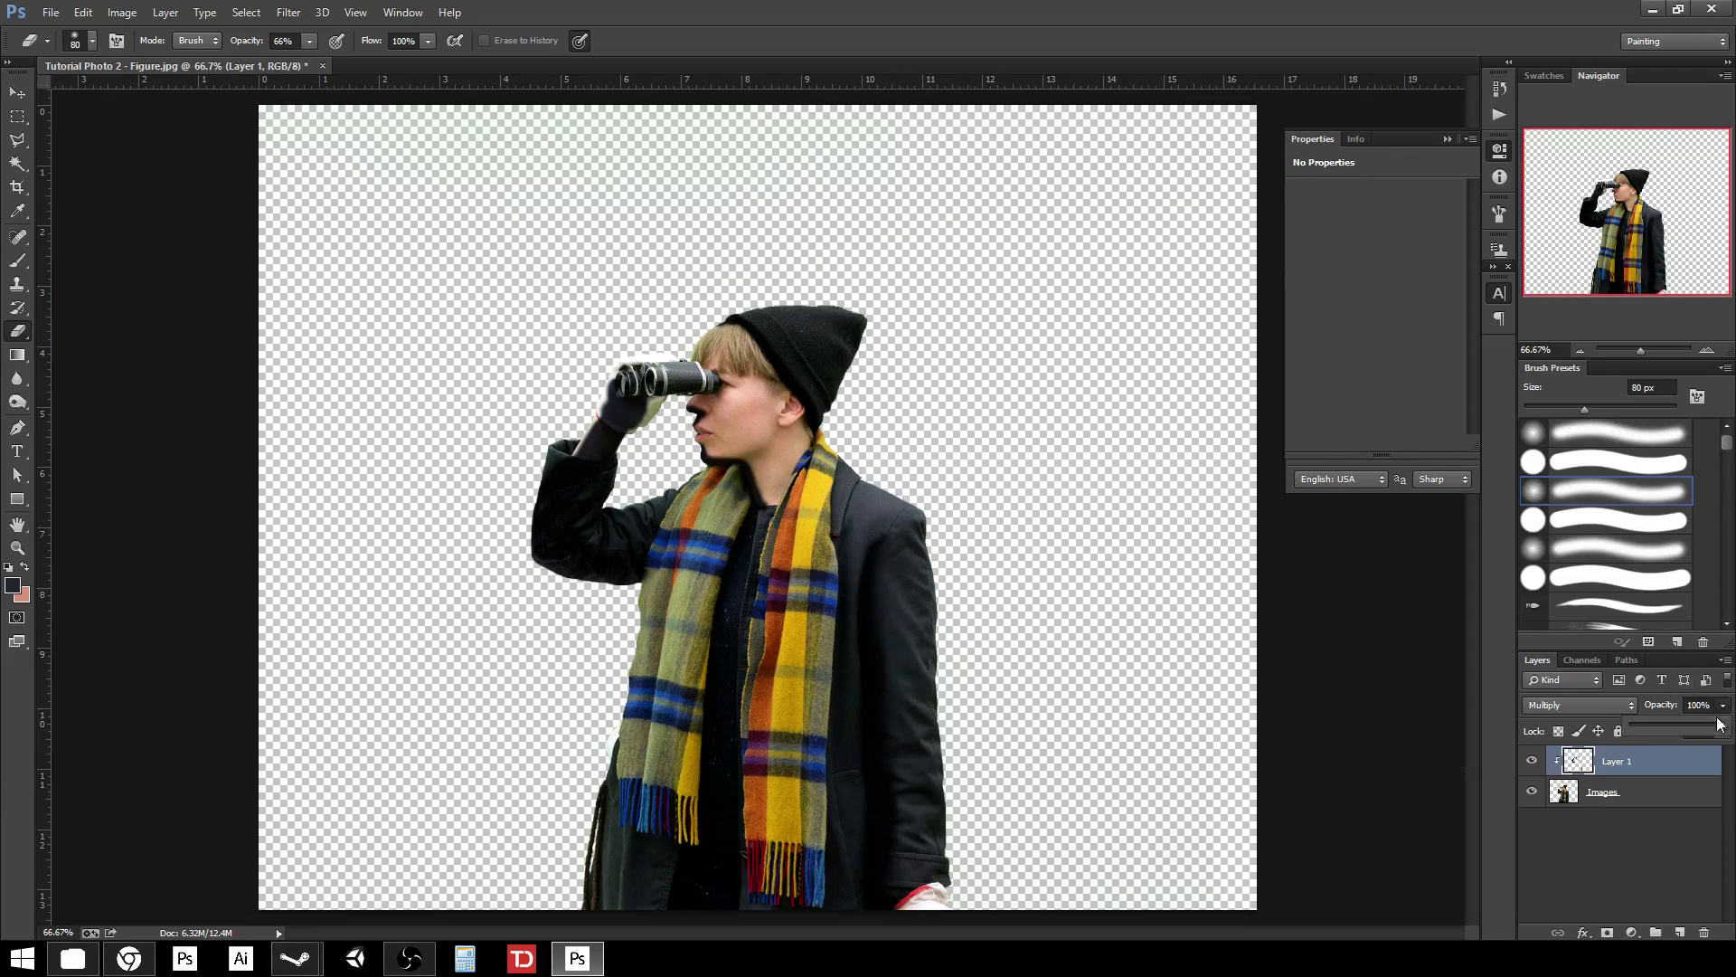
{"action": "mouse_move", "coordinate": [1710, 731]}
{"action": "left_mouse_down"}
{"action": "mouse_move", "coordinate": [1644, 734]}
{"action": "mouse_move", "coordinate": [1660, 734]}
{"action": "left_mouse_up"}
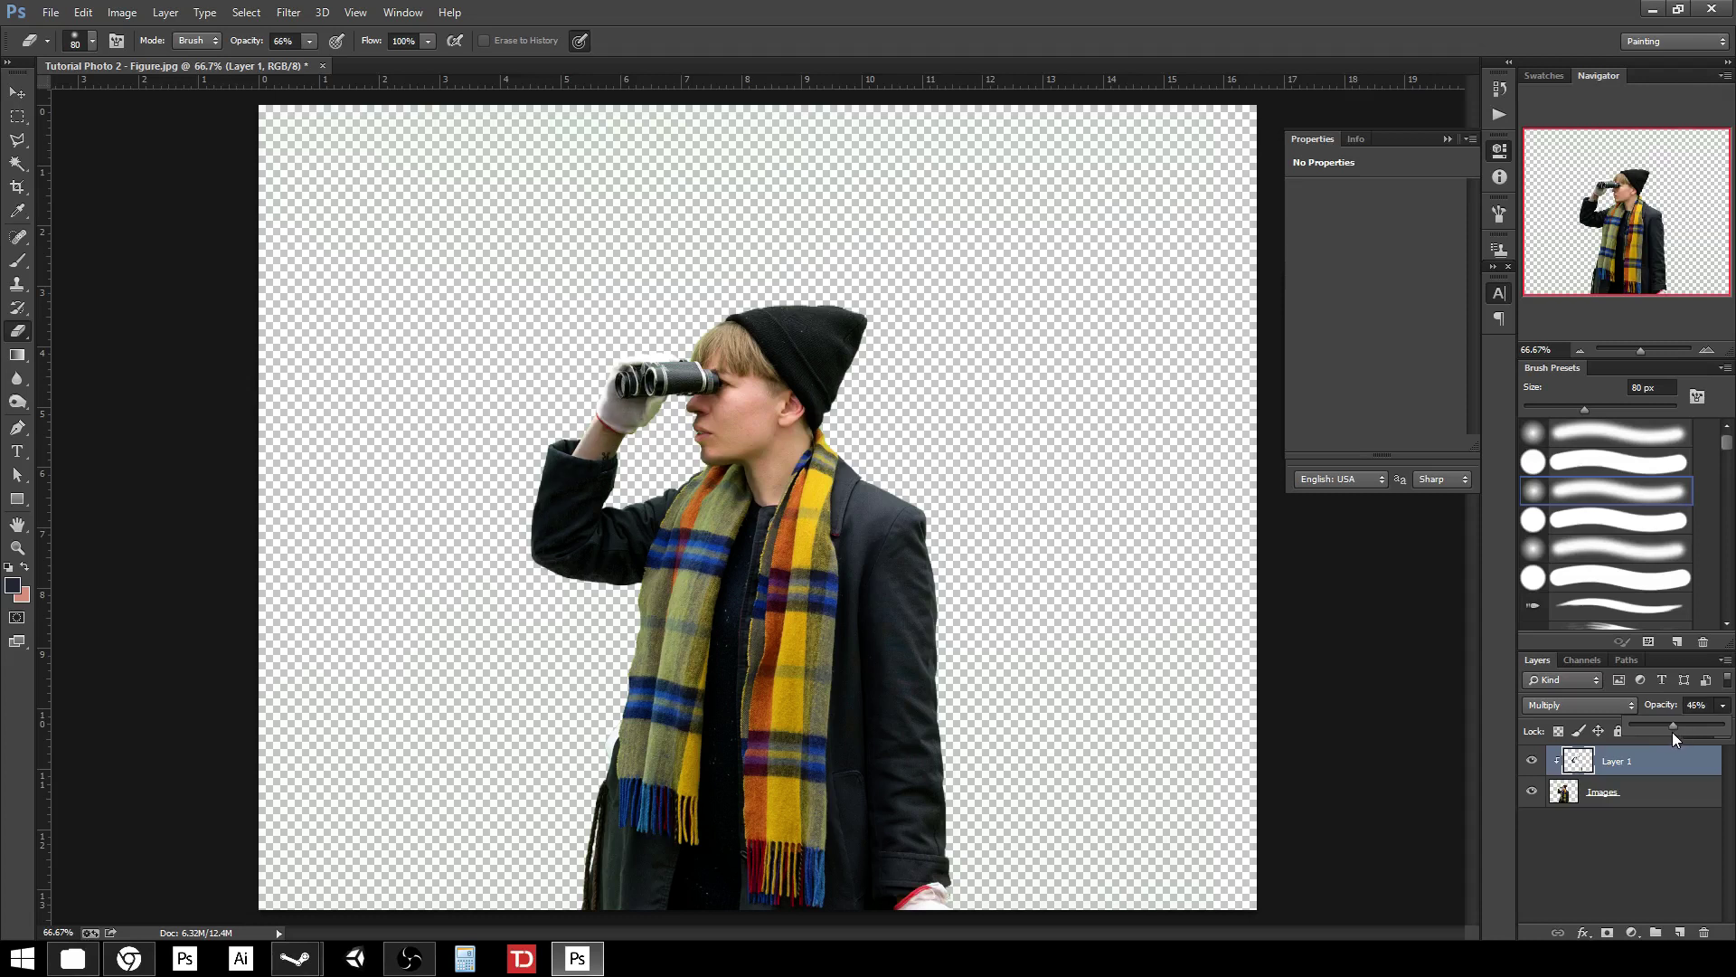
{"action": "left_click", "coordinate": [1304, 690]}
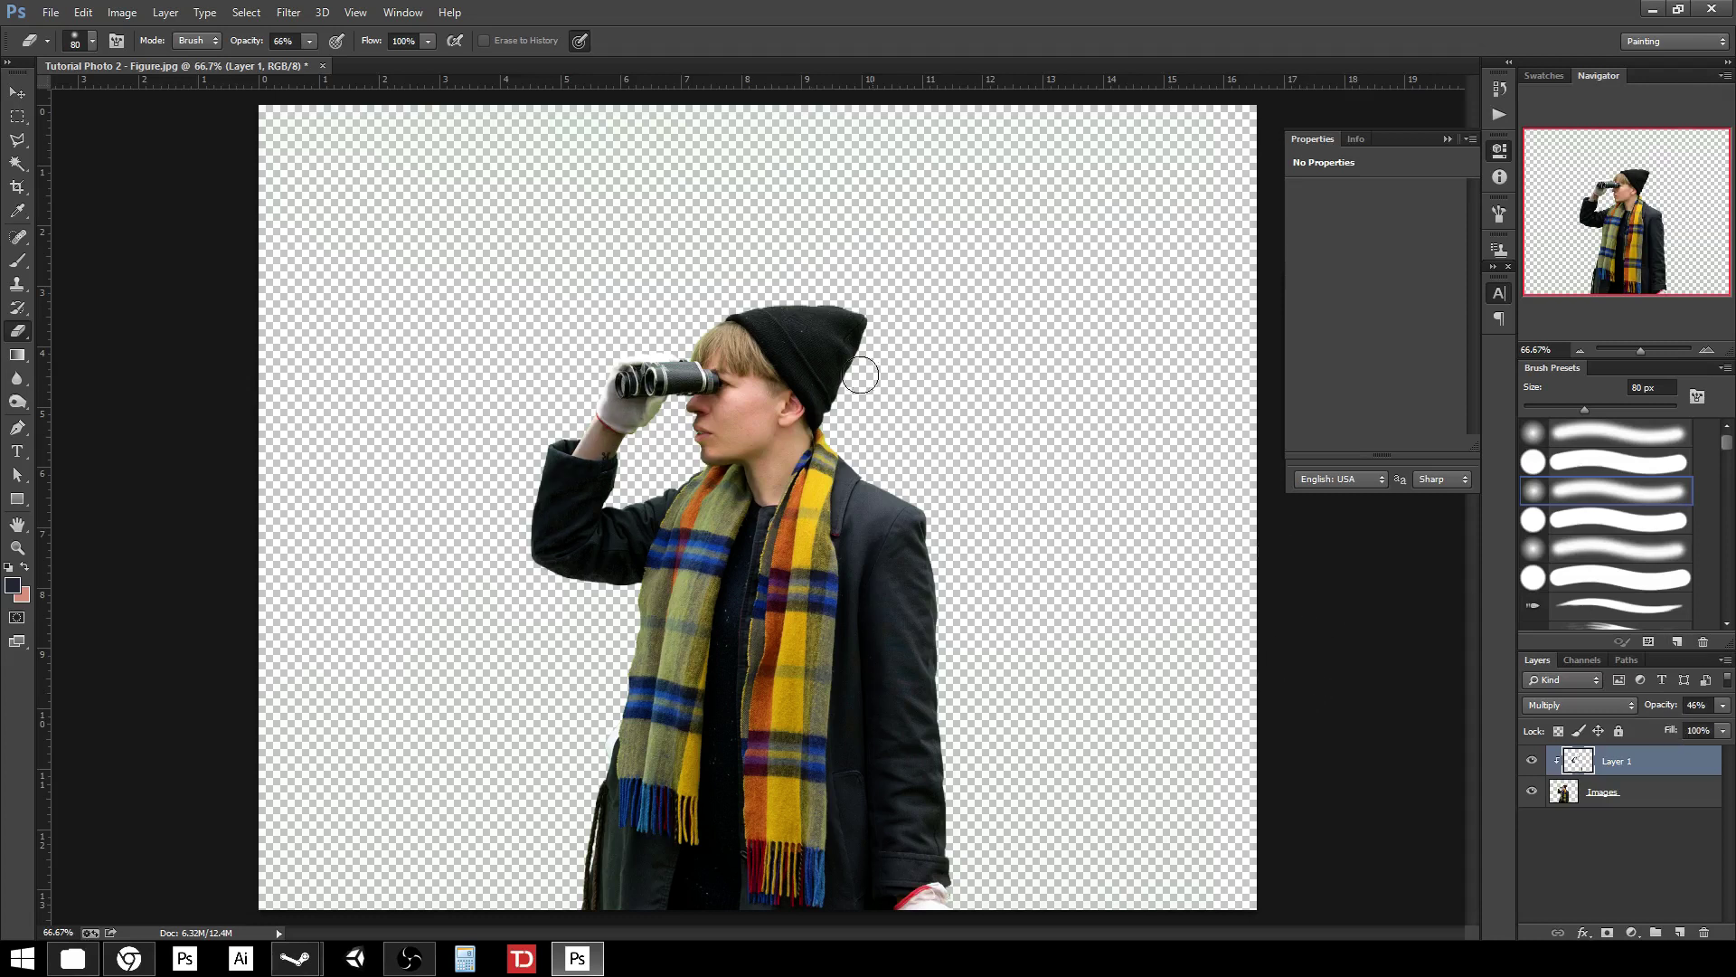